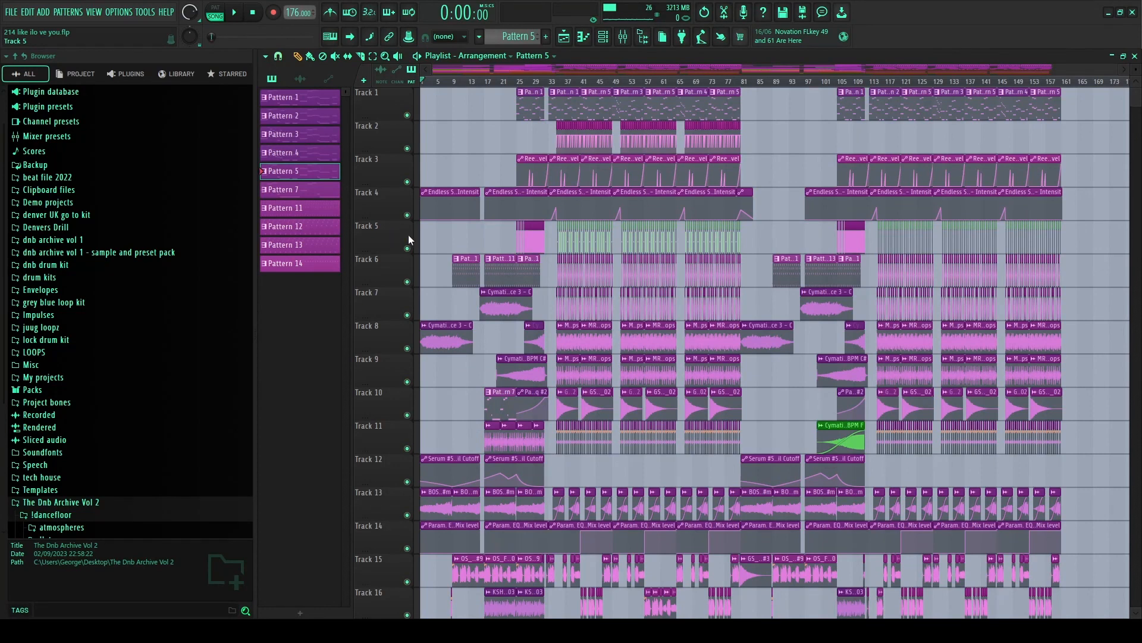
- Play the arrangement from about bar 17 through the build-up and into the first drop
drag(485, 82, 492, 83)
scroll(476, 134, up, 5)
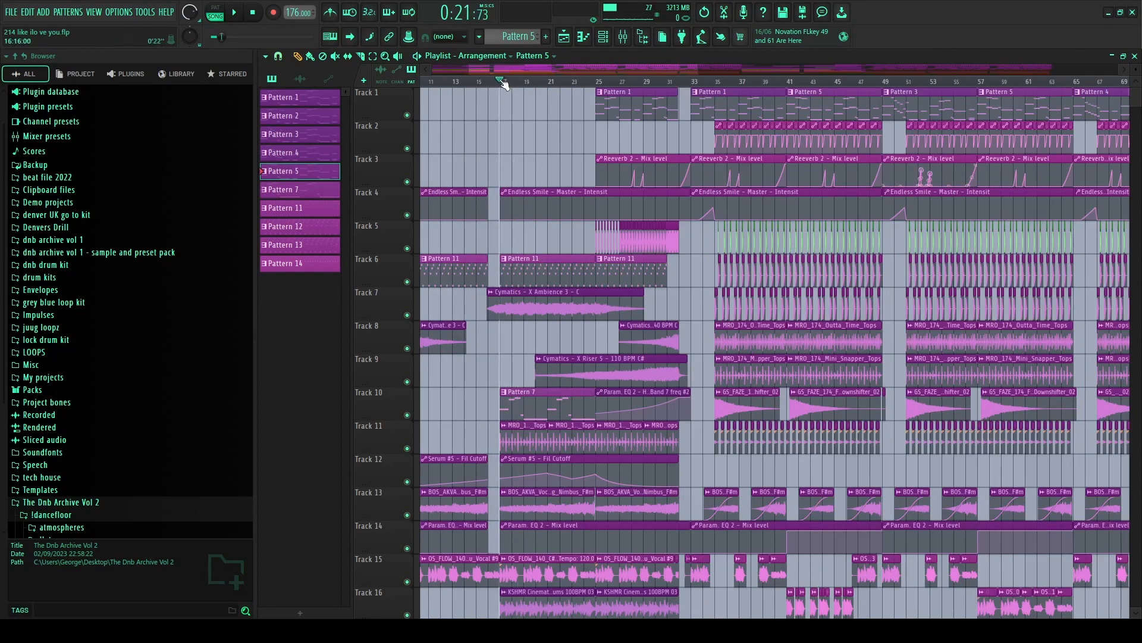
key(space)
scroll(481, 229, down, 3)
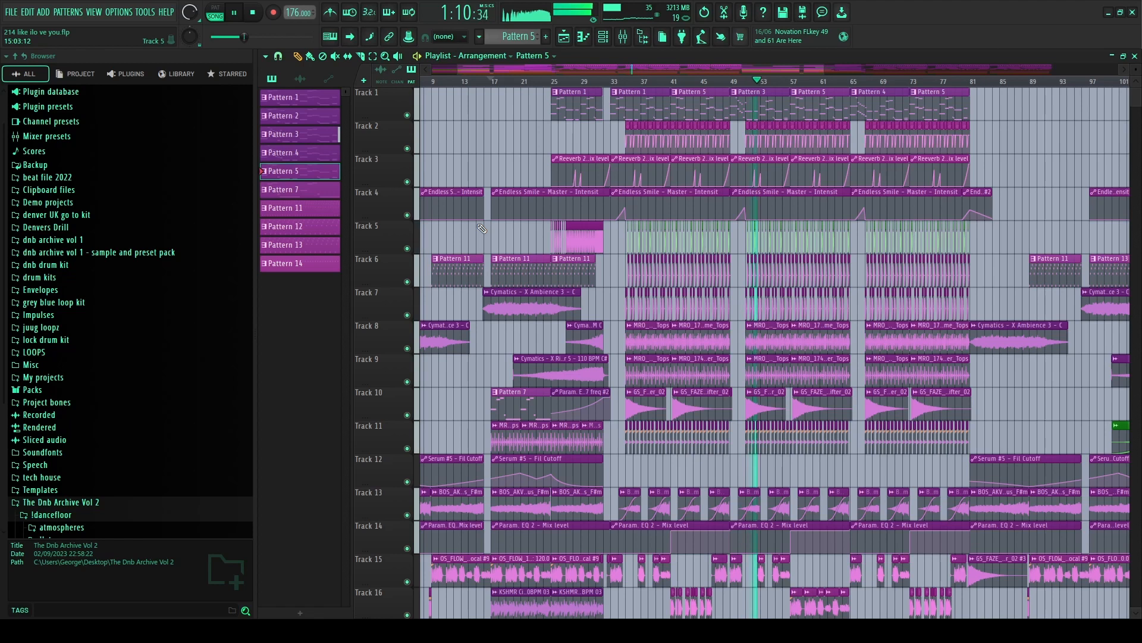
key(space)
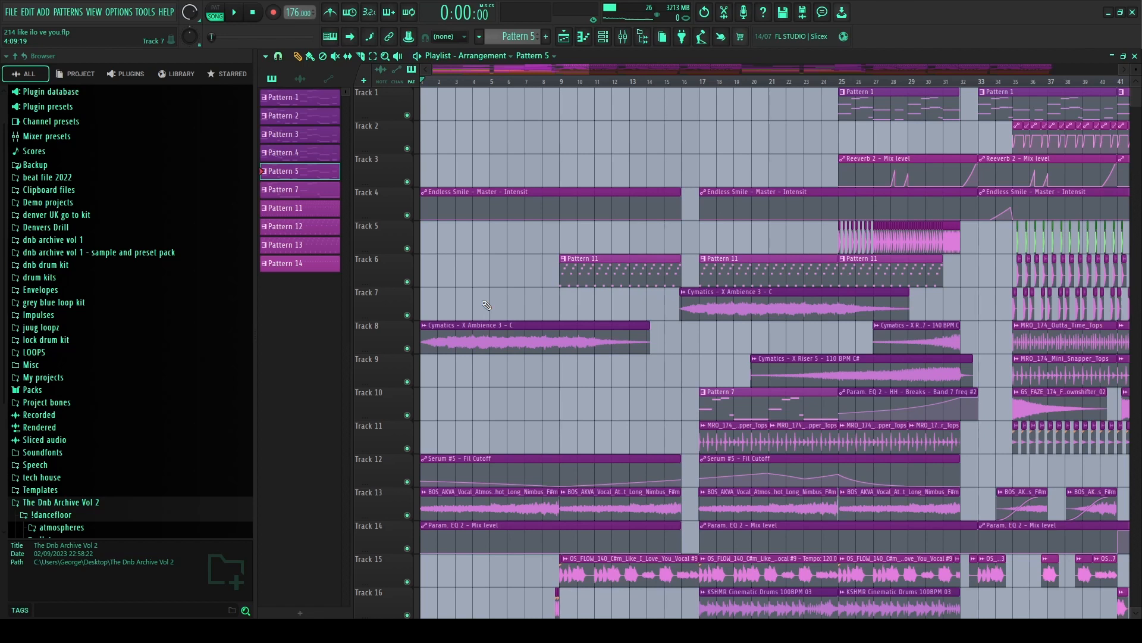
- Play the intro from the start and inspect the clip settings of Cymatics - X Ambience 3 - C on track 8
key(space)
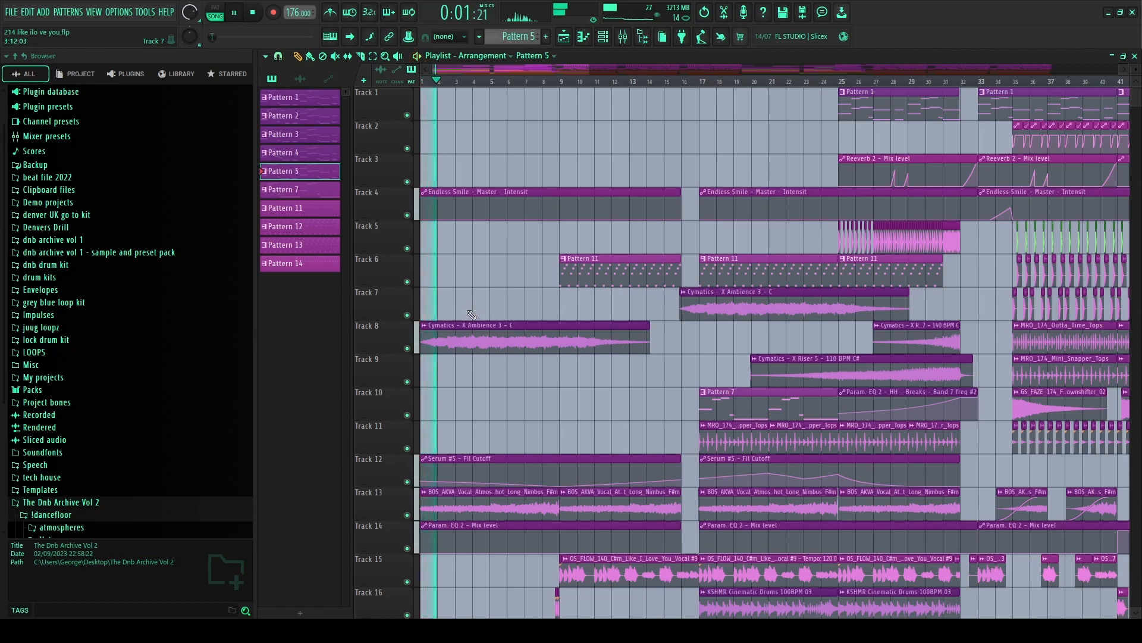
key(space)
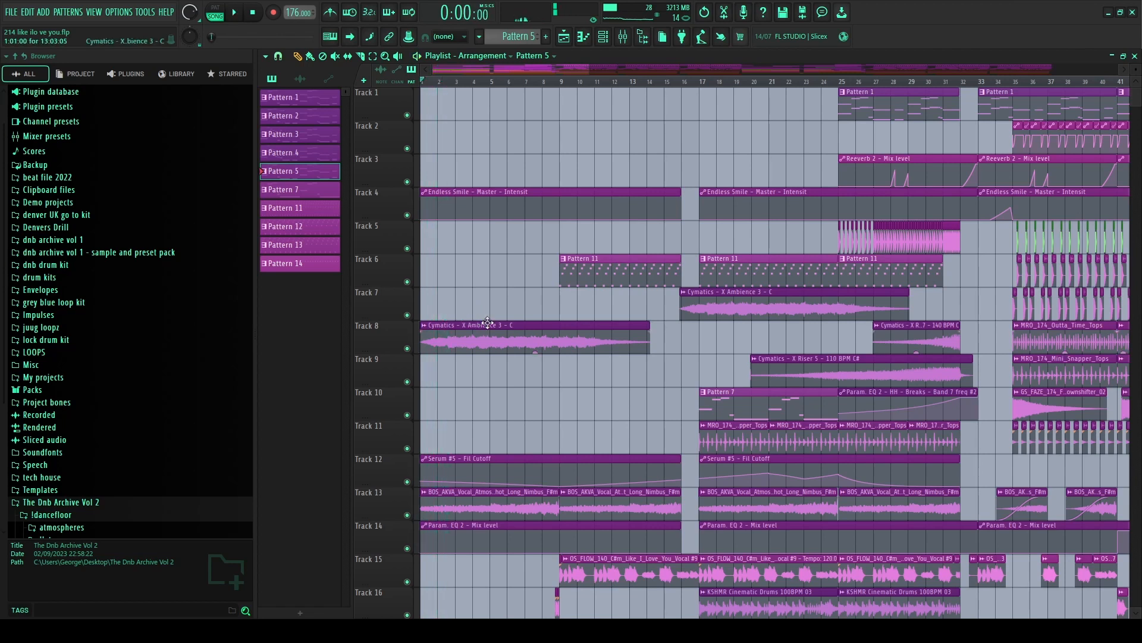
scroll(480, 321, down, 2)
double_click(457, 261)
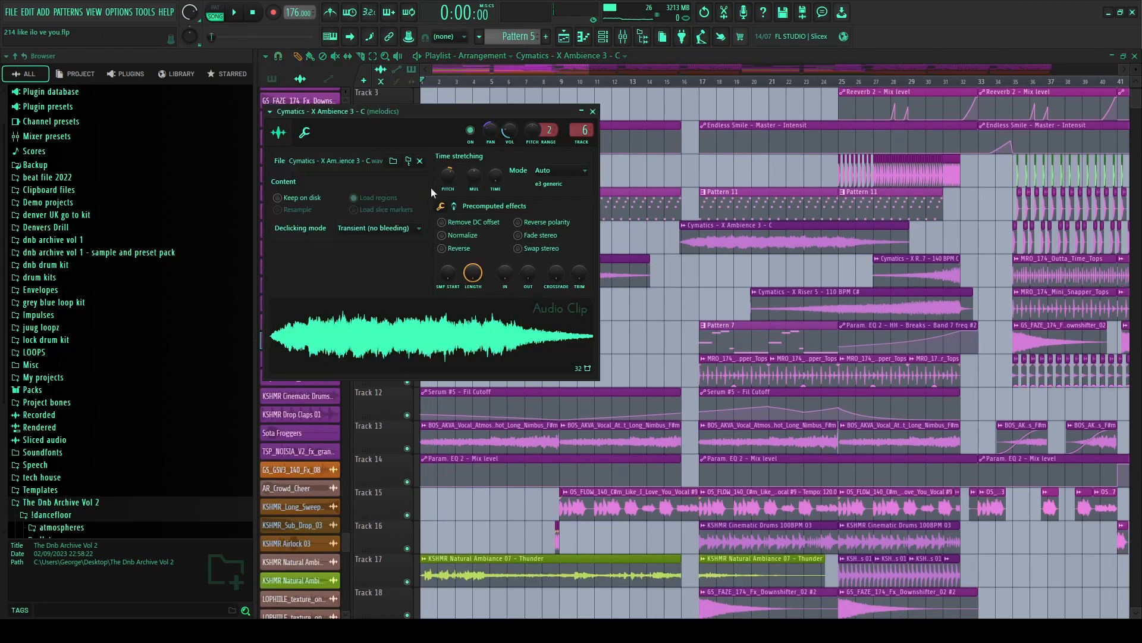
right_click(623, 327)
scroll(476, 262, up, 3)
double_click(472, 260)
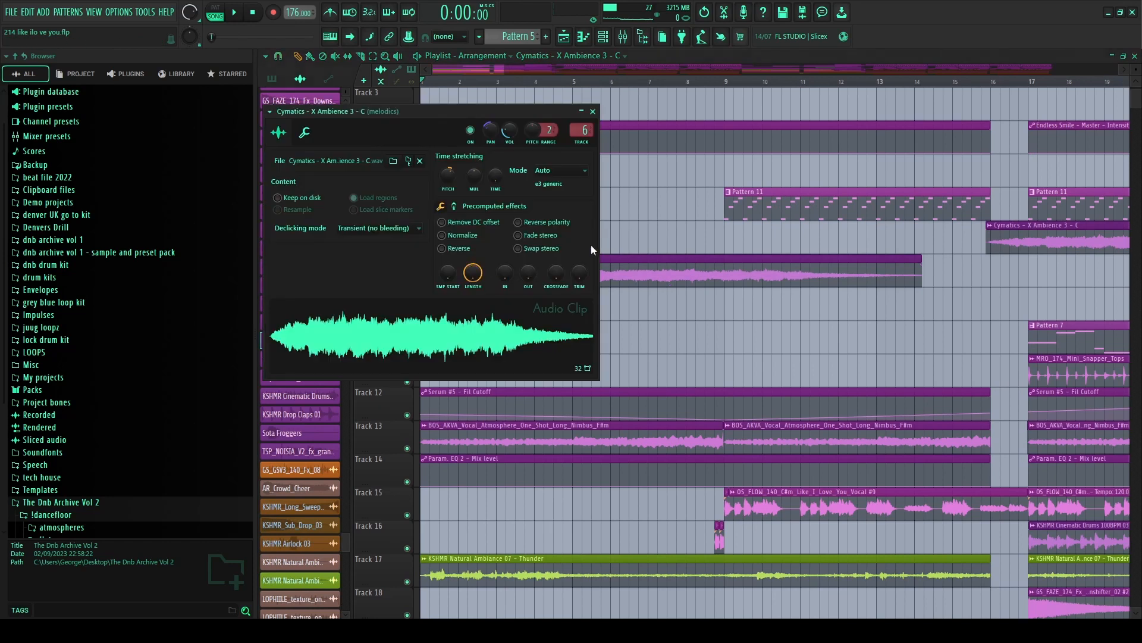
right_click(661, 316)
- Solo track 8 and play its ambience clip from the start of the song
key(space)
scroll(541, 327, down, 5)
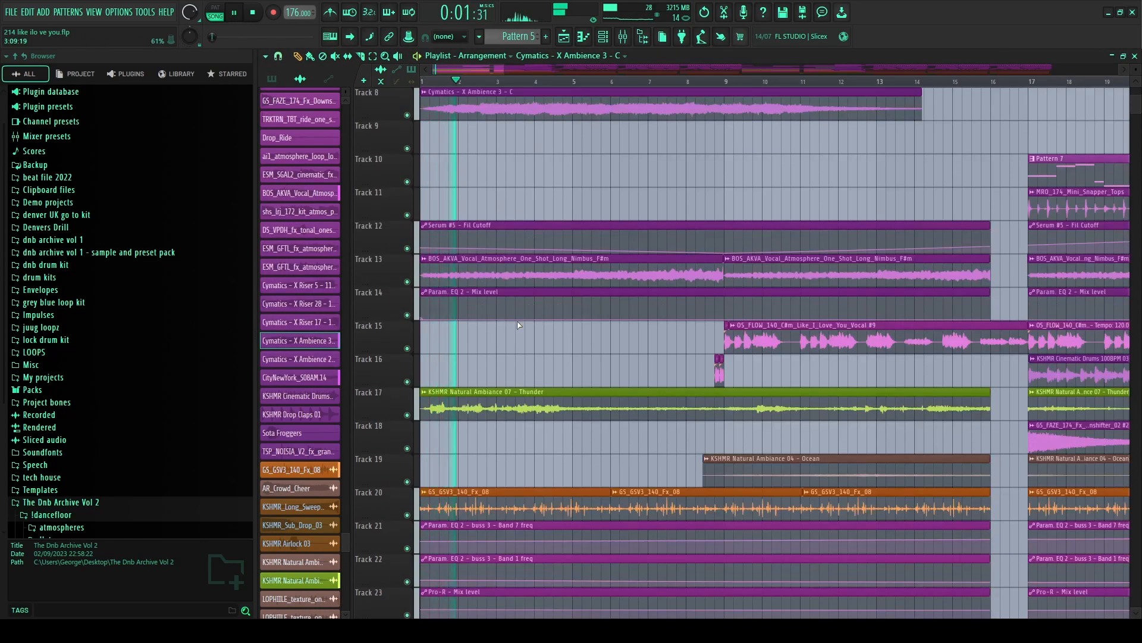
scroll(430, 266, up, 3)
right_click(407, 215)
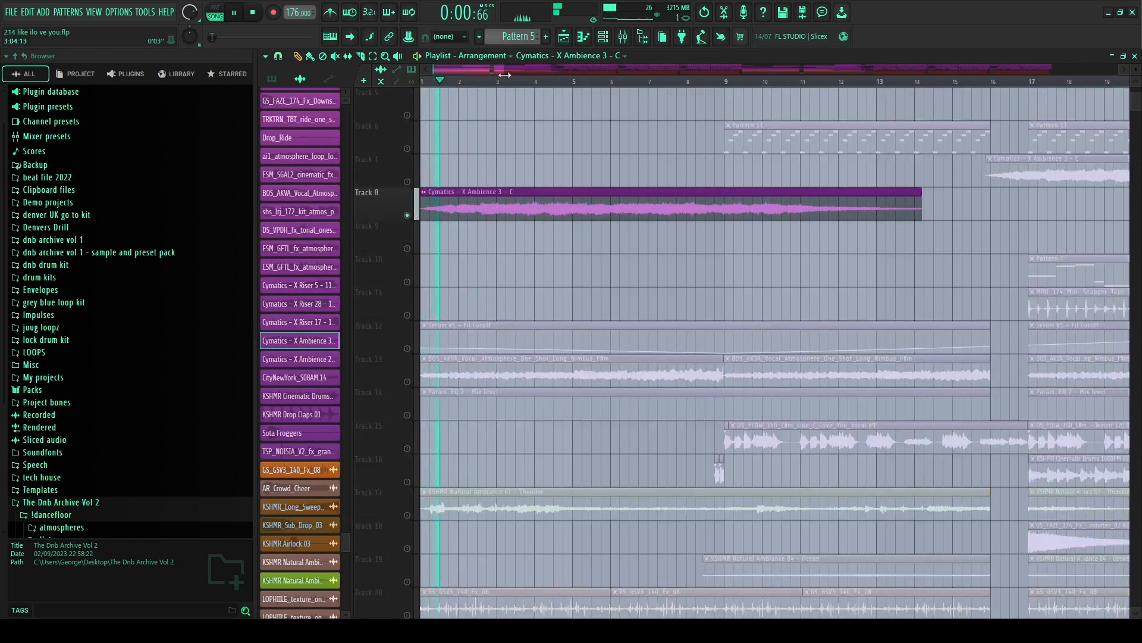
scroll(442, 304, down, 2)
key(space)
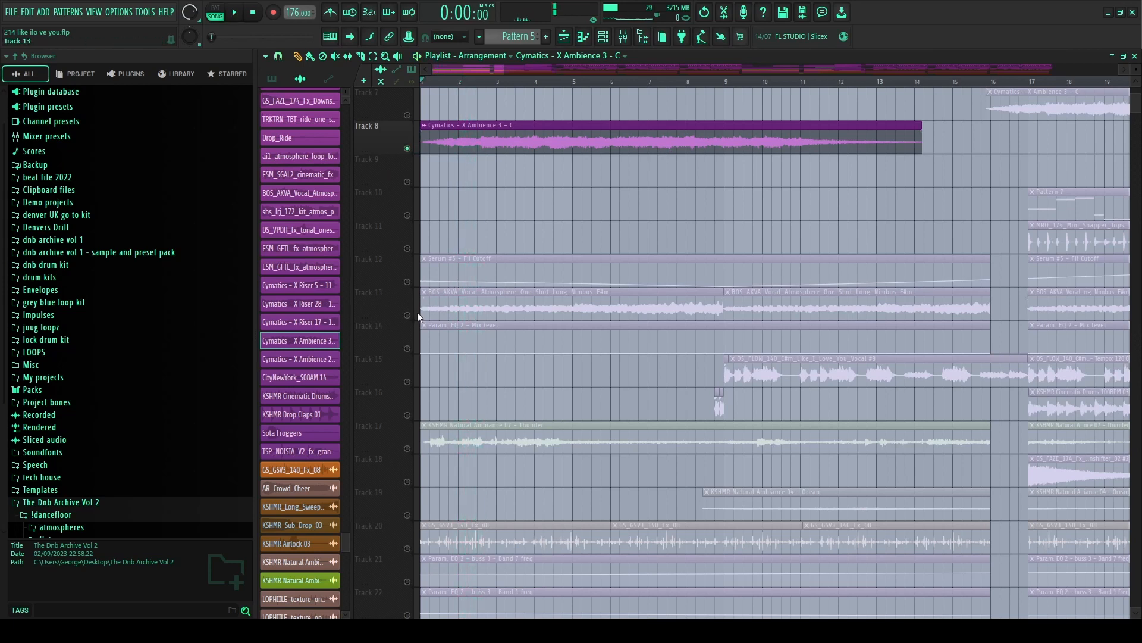
- Solo and play the vocal atmosphere on track 13, and do the same for the thunder ambience on track 17
right_click(408, 315)
key(space)
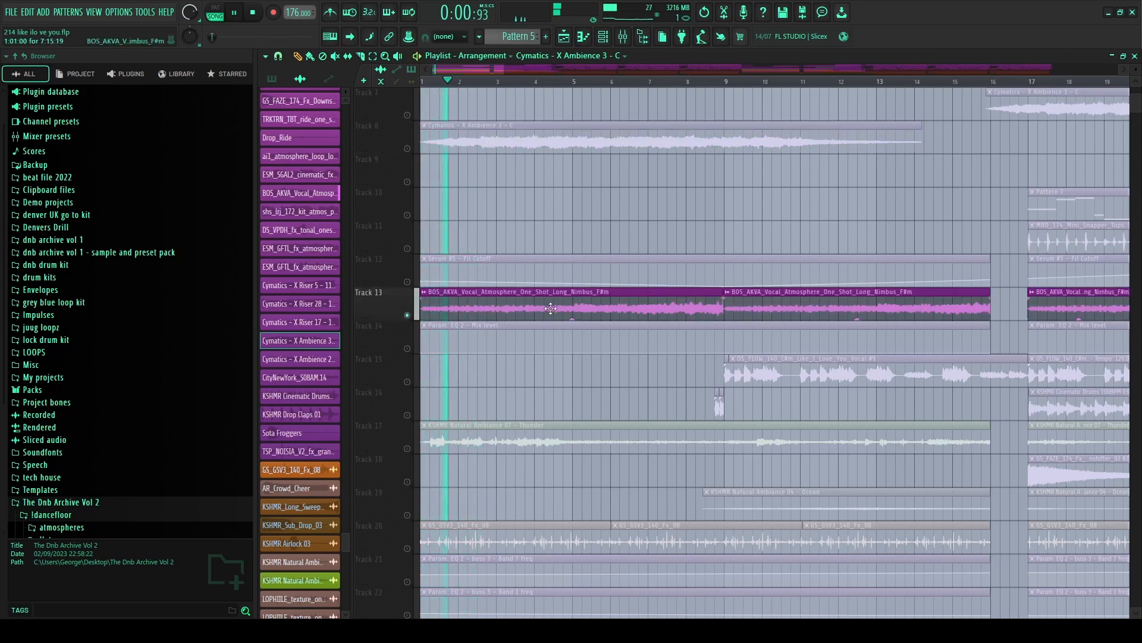
scroll(469, 253, down, 2)
scroll(469, 253, down, 3)
right_click(407, 282)
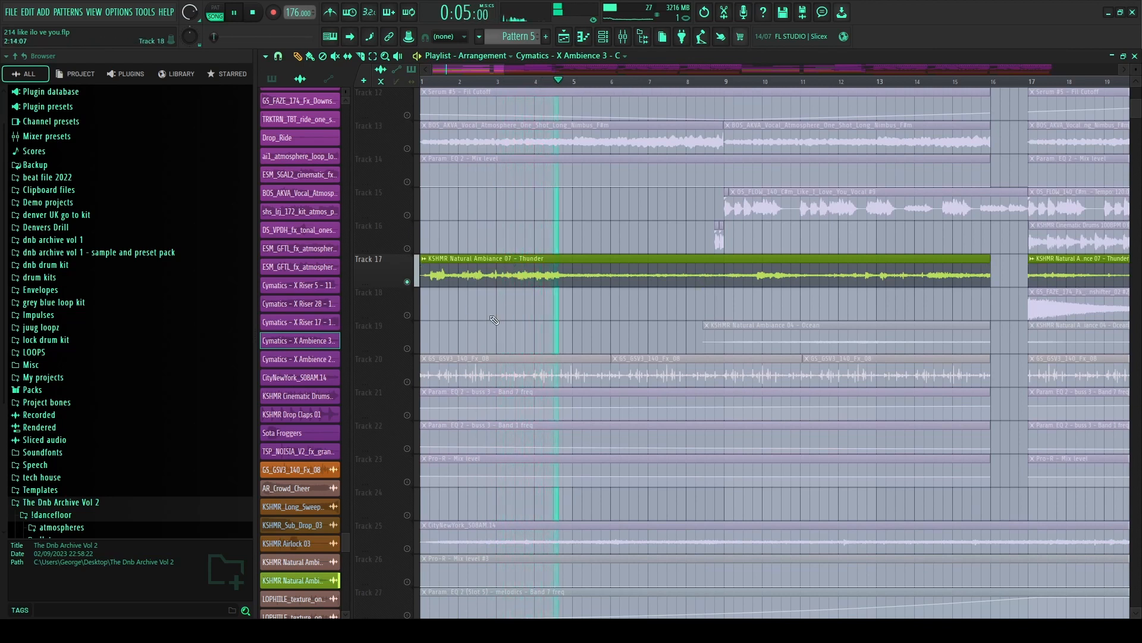
key(space)
- Solo track 20 and play its GS_GSV3_140_Fx_08 clips from the start
scroll(452, 280, down, 3)
right_click(408, 281)
key(space)
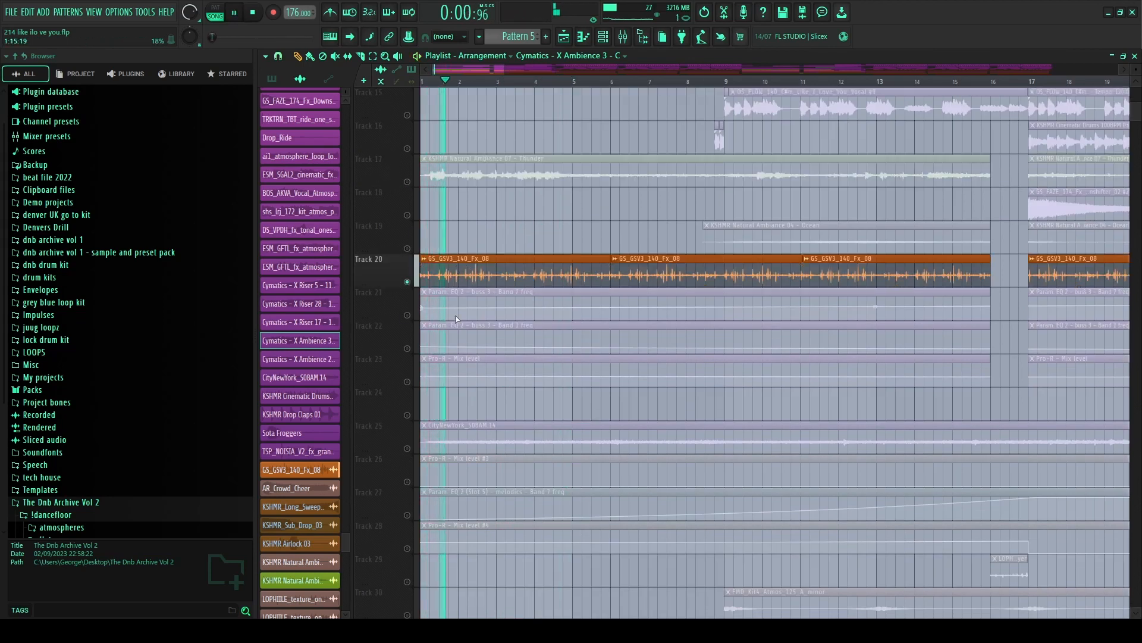
scroll(416, 285, down, 2)
scroll(419, 295, down, 3)
key(space)
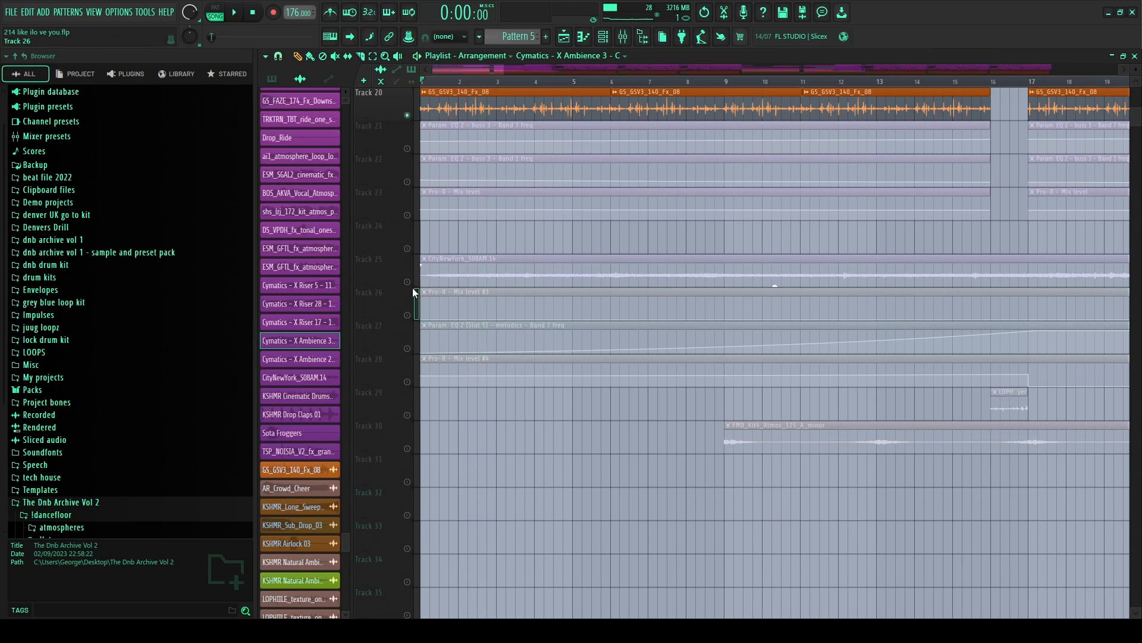
- Solo track 25 to hear the CityNewYork clip, and unsolo it so all tracks play
right_click(408, 282)
key(space)
right_click(409, 282)
scroll(614, 206, up, 9)
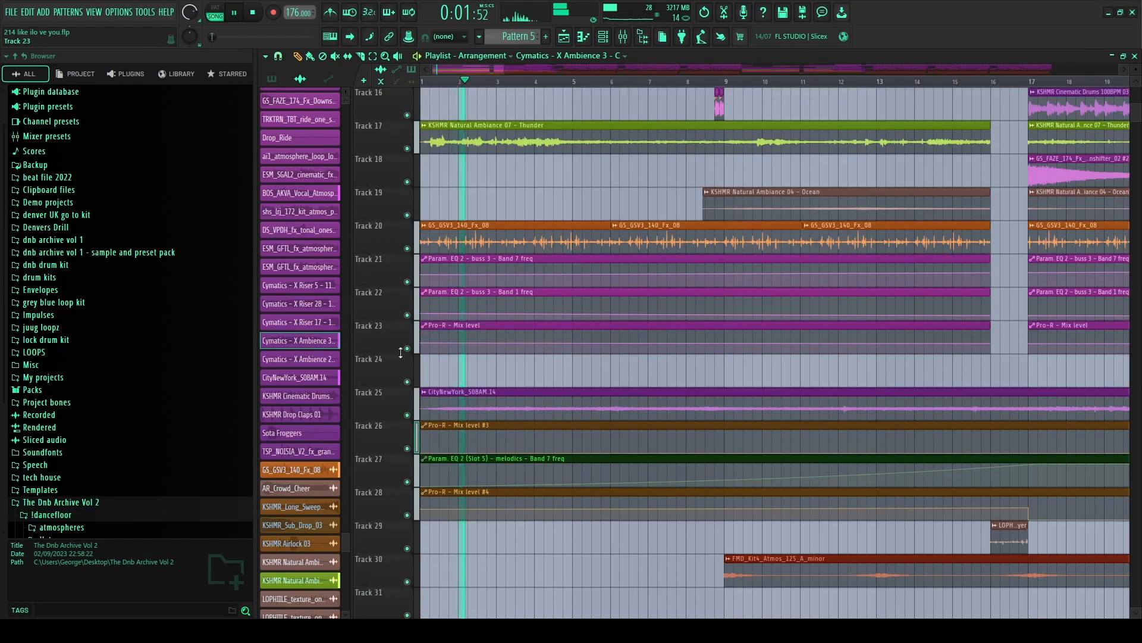
key(space)
- Play from about bar 9 and inspect the clip settings and mixer channel of the Like_I_Love_You vocal on track 15
scroll(614, 207, up, 4)
ctrl+scroll(614, 124, down, 2)
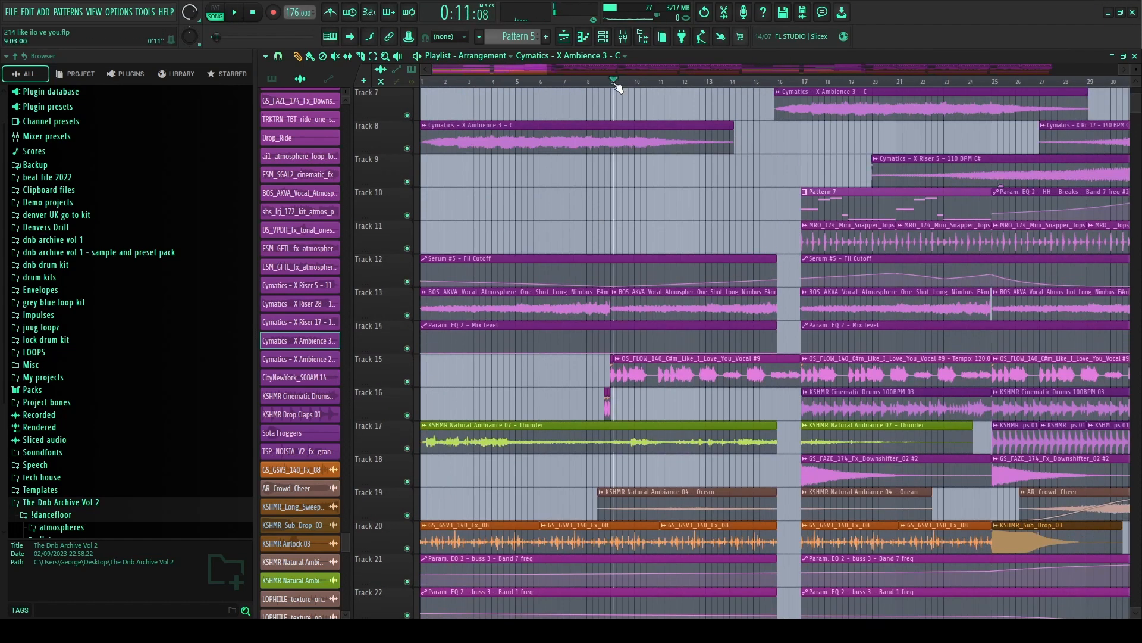
drag(615, 83, 598, 84)
key(space)
ctrl+scroll(615, 336, up, 3)
scroll(595, 409, down, 2)
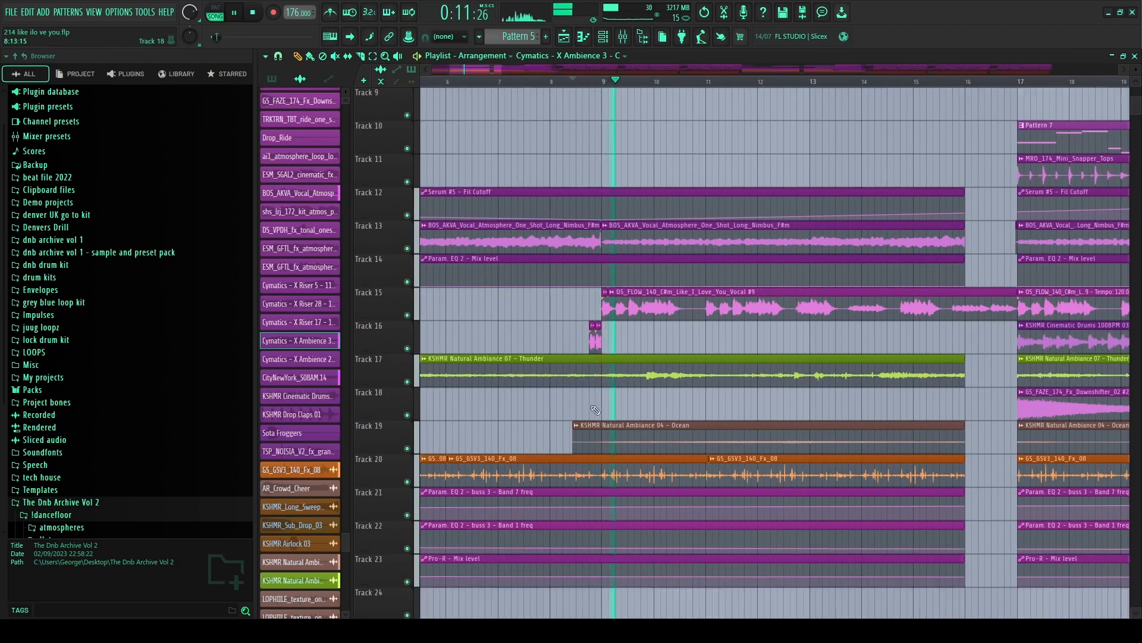
double_click(631, 306)
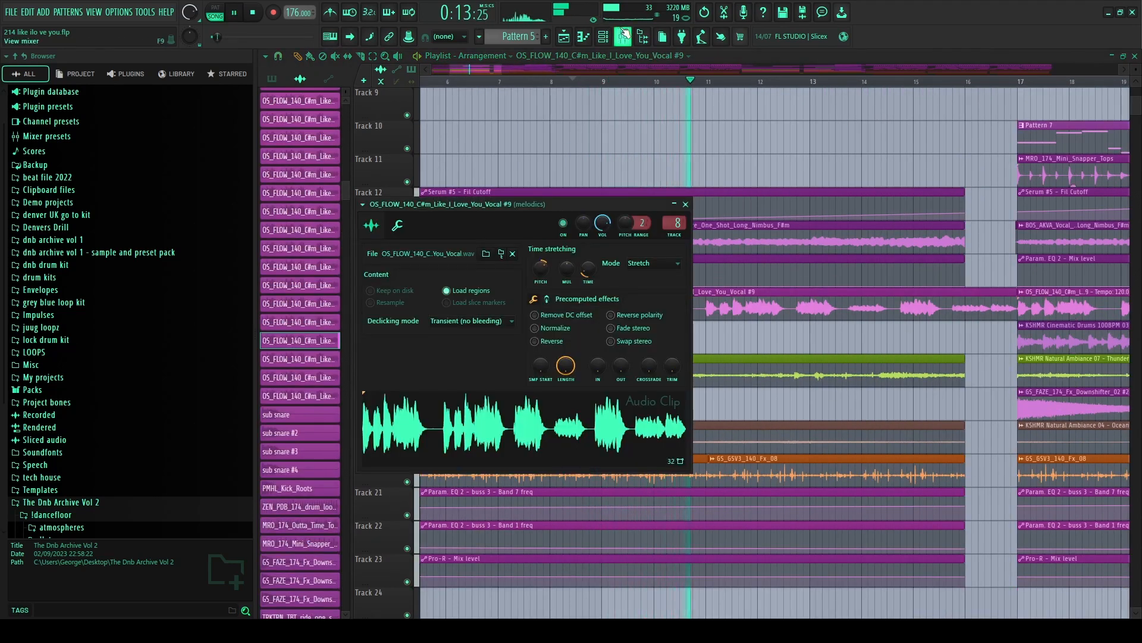
click(623, 34)
click(563, 37)
- Listen through to bar 17 and examine the drum, vocal and effect layers that enter there
ctrl+scroll(570, 333, down, 3)
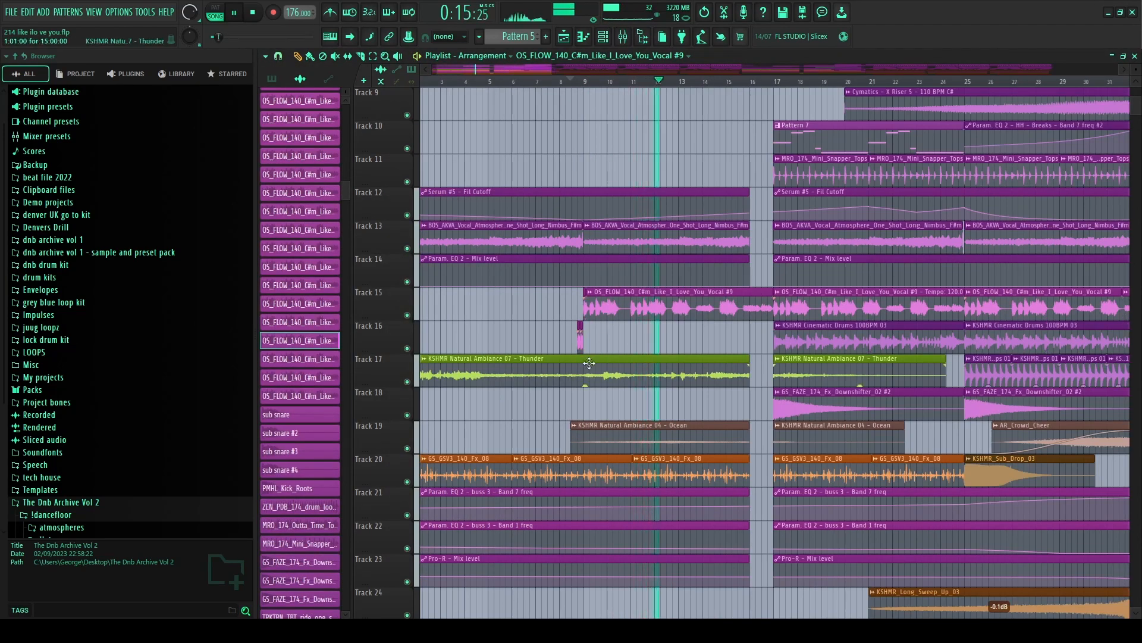
ctrl+scroll(591, 356, down, 3)
ctrl+scroll(719, 341, up, 3)
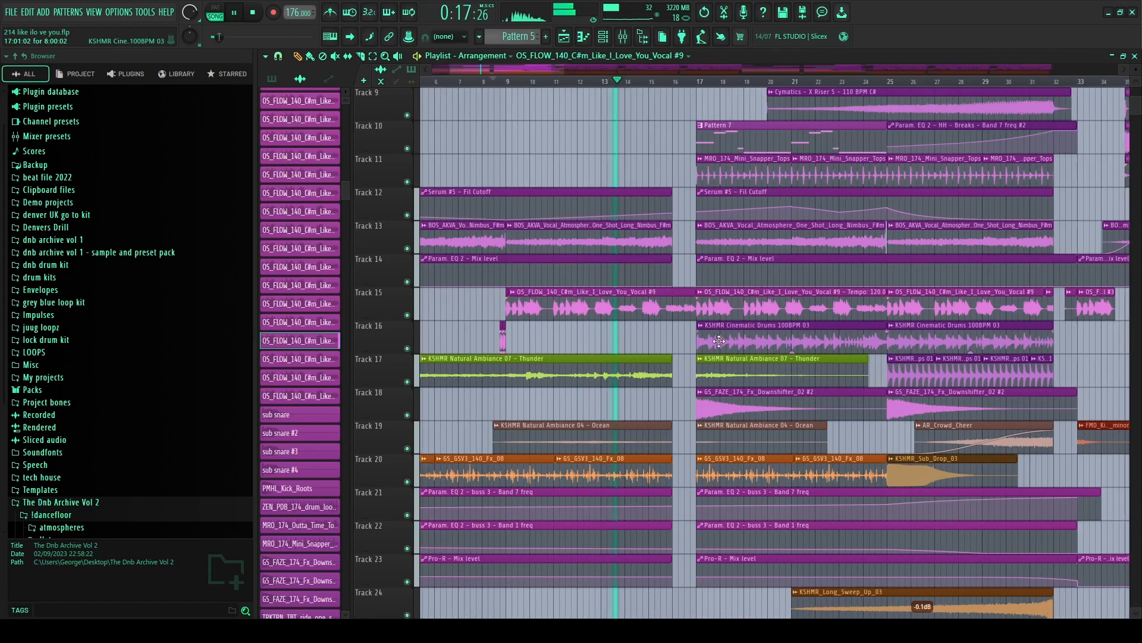
ctrl+scroll(702, 351, up, 2)
scroll(631, 381, up, 3)
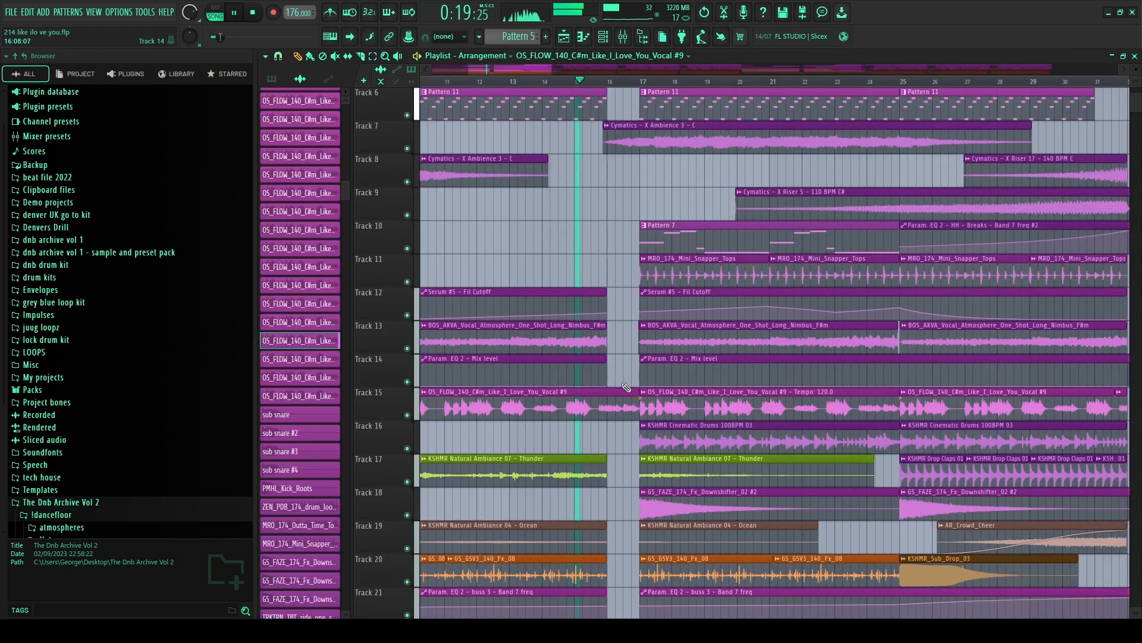
ctrl+scroll(627, 388, up, 2)
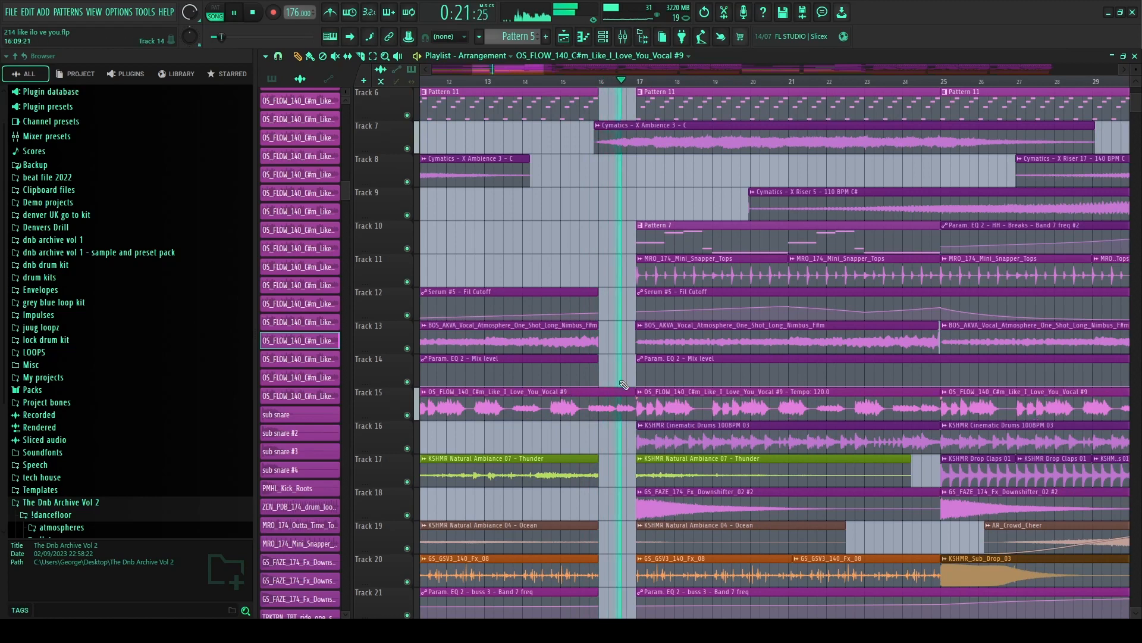
ctrl+scroll(623, 385, up, 5)
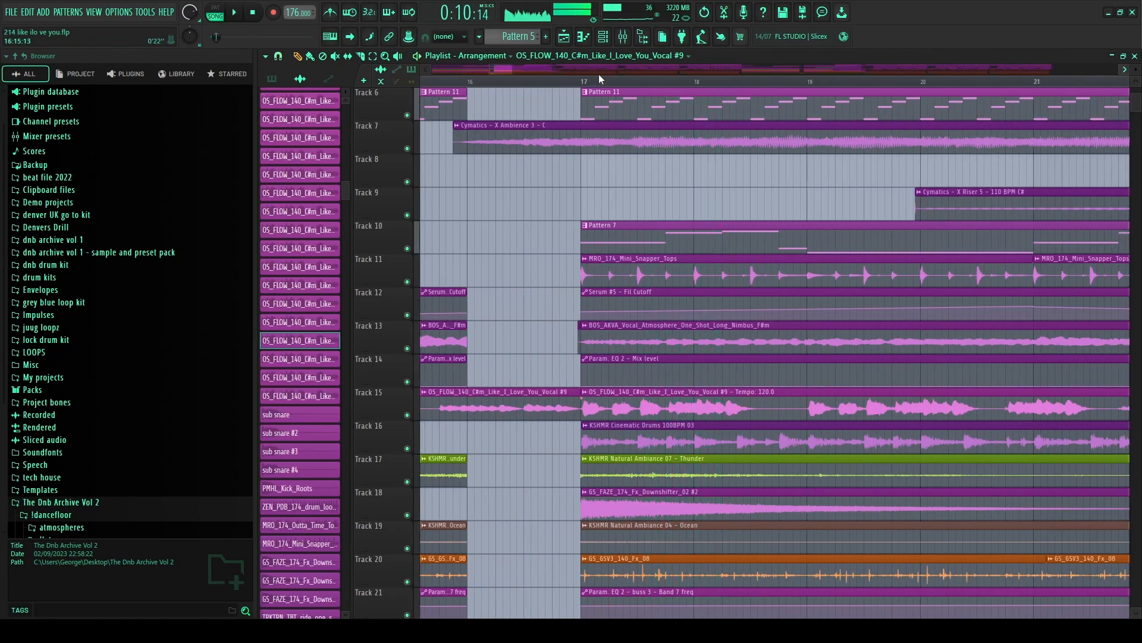
- Solo track 15 to hear the vocal from bar 17, and unsolo it to play all tracks again
key(space)
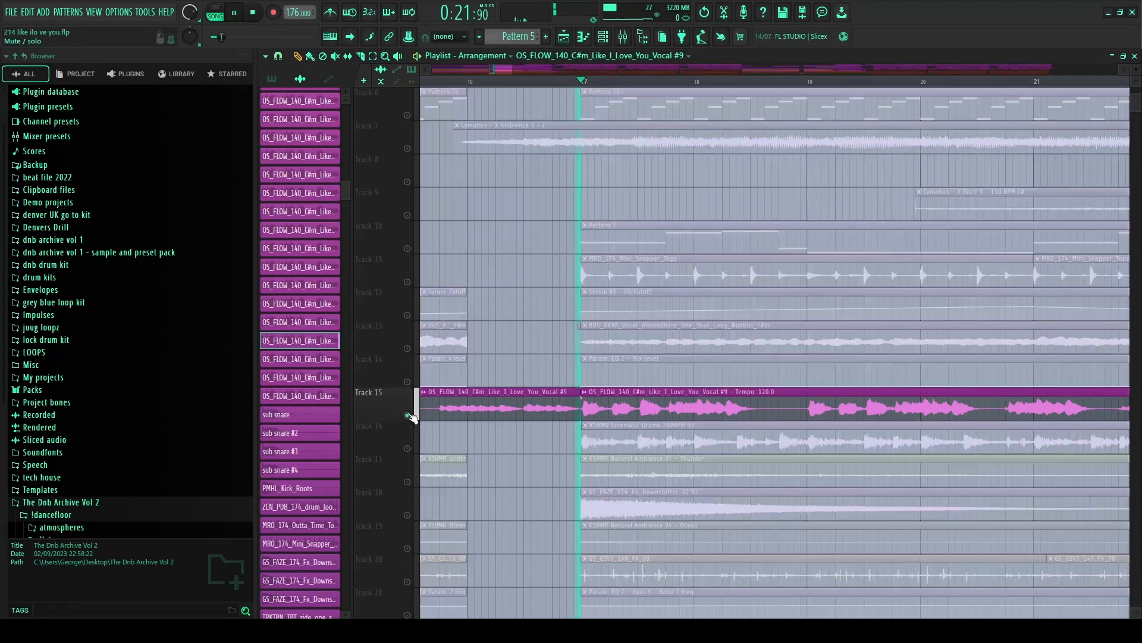
right_click(407, 415)
key(space)
right_click(408, 416)
key(space)
- Solo the vocal's melodics channel 8 in the mixer
click(623, 37)
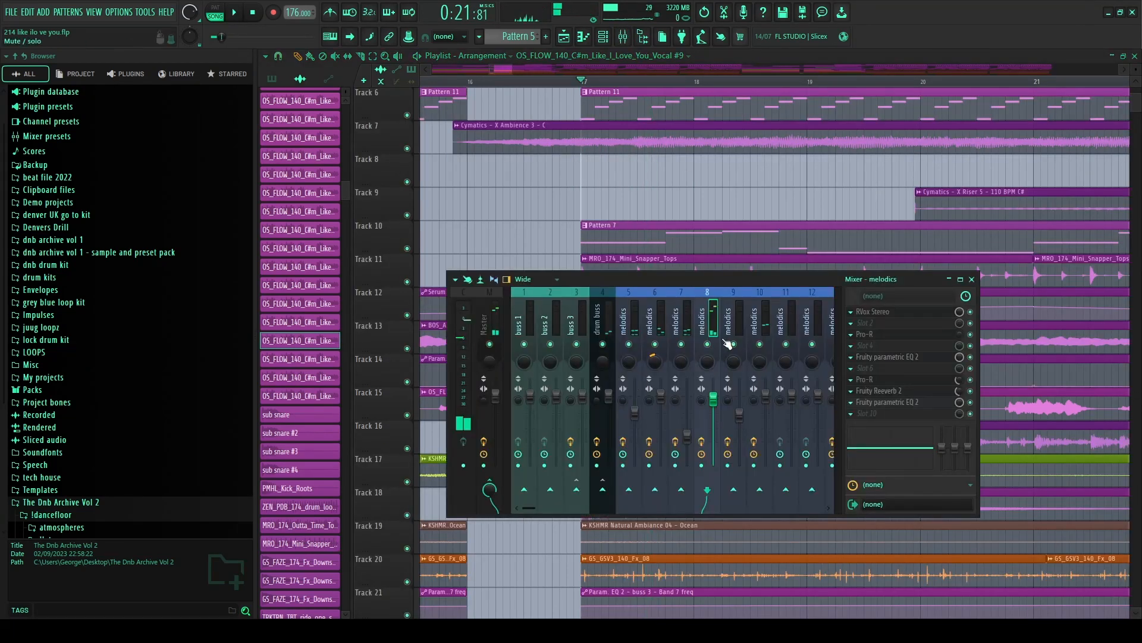
right_click(708, 344)
key(space)
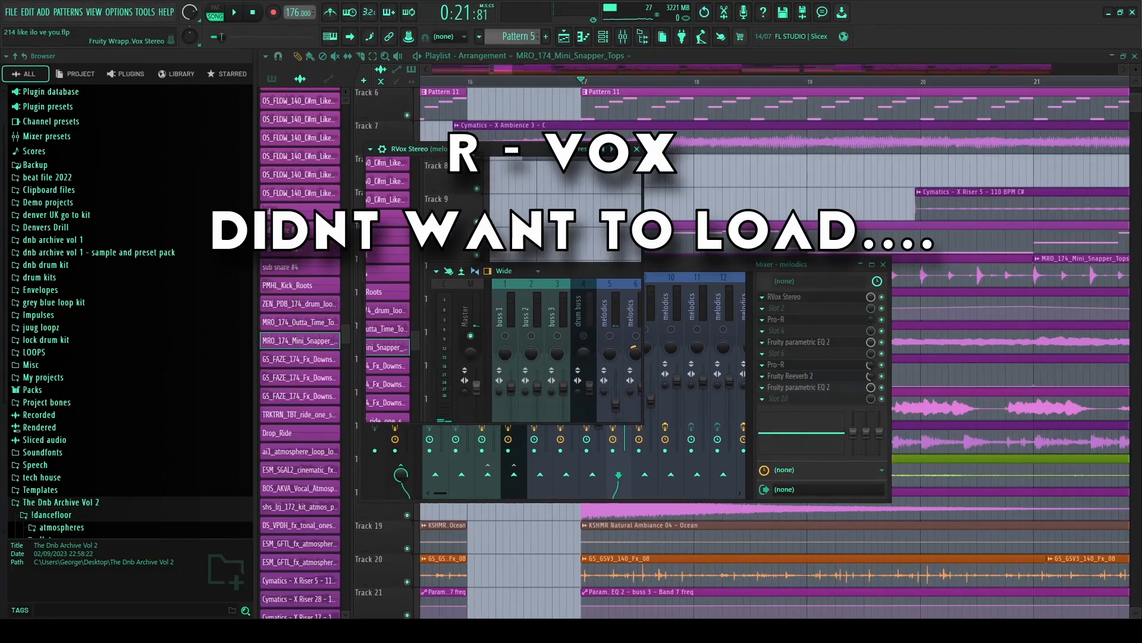
- Close the RVox Stereo effect and inspect the Fruity parametric EQ 2 in slot 5 of mixer channel 8
click(640, 149)
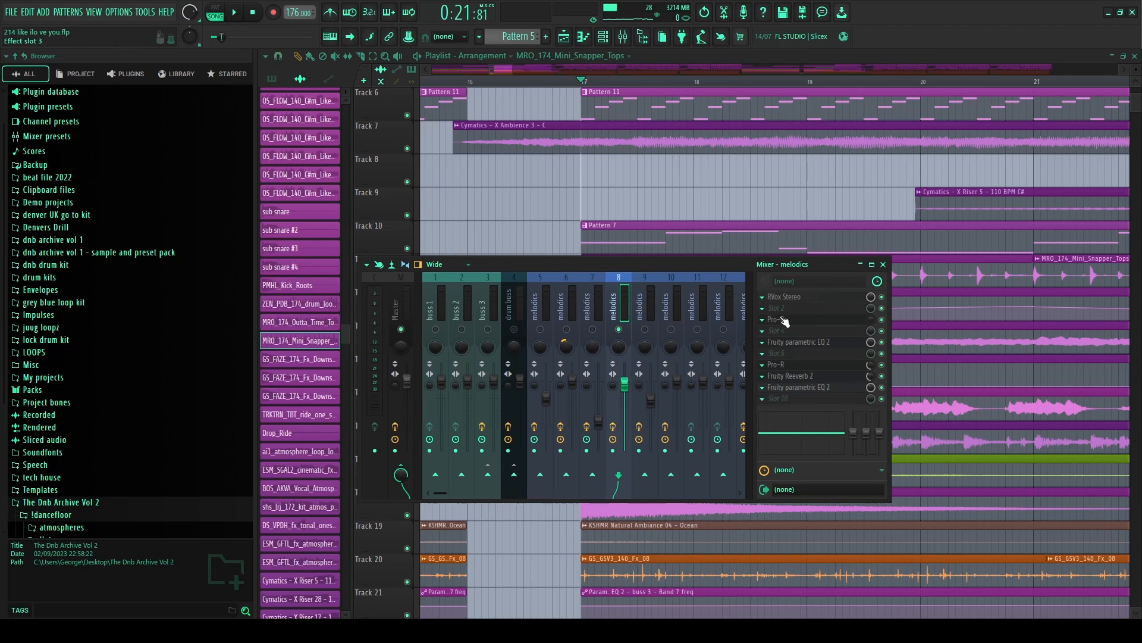
click(797, 343)
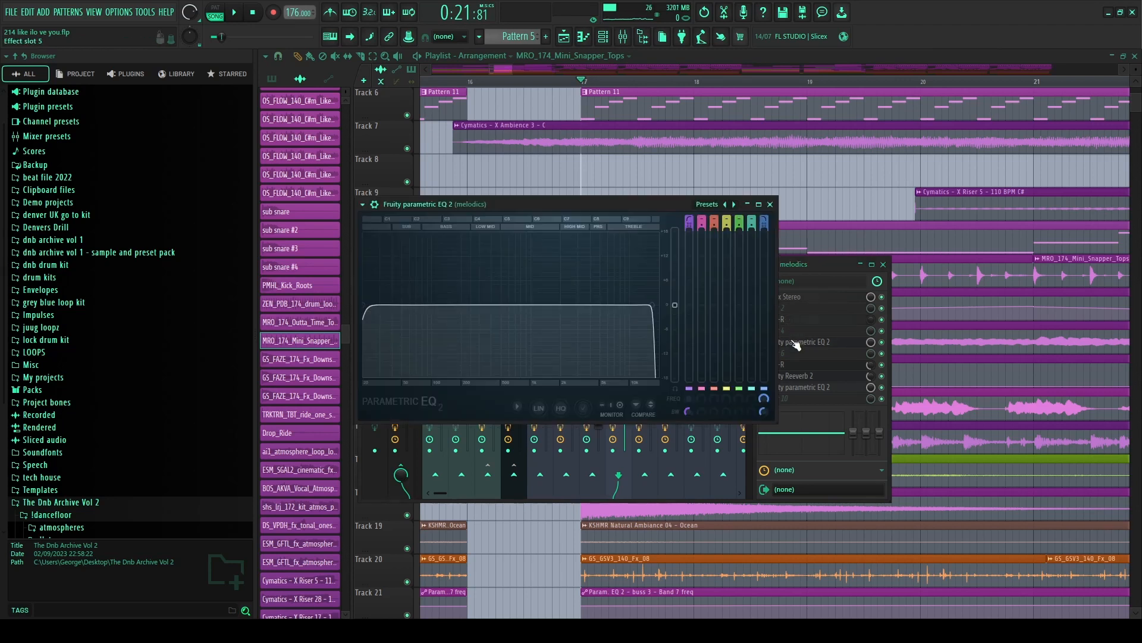
click(770, 204)
drag(617, 263, 593, 276)
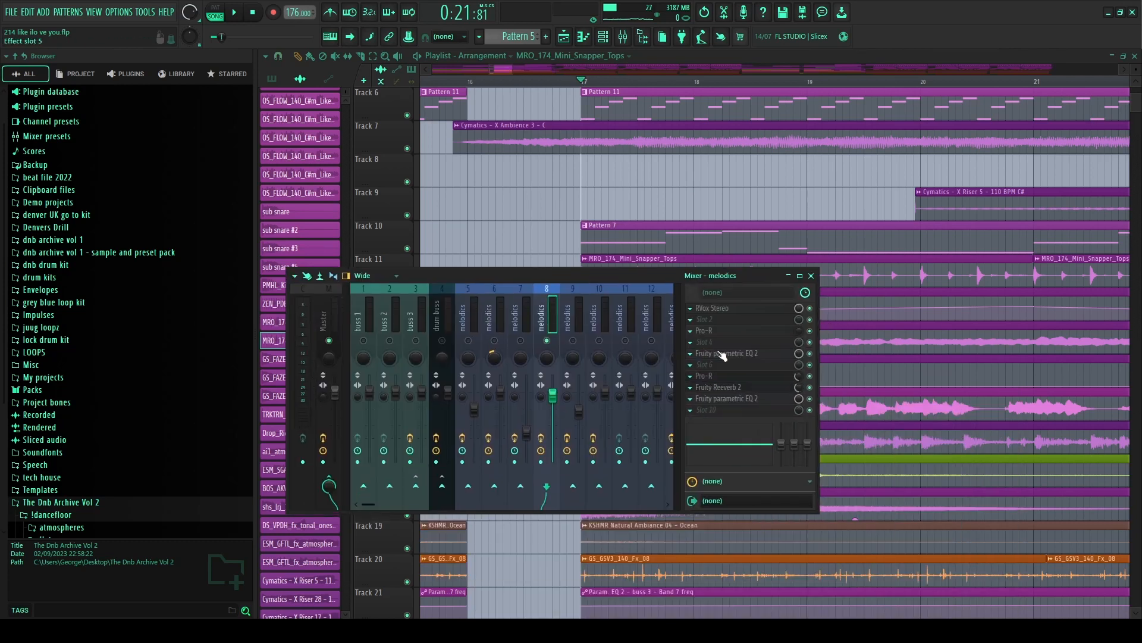
- Inspect the Pro-R reverb in slot 7 of channel 8 while playing the vocal from bar 17
click(717, 380)
key(space)
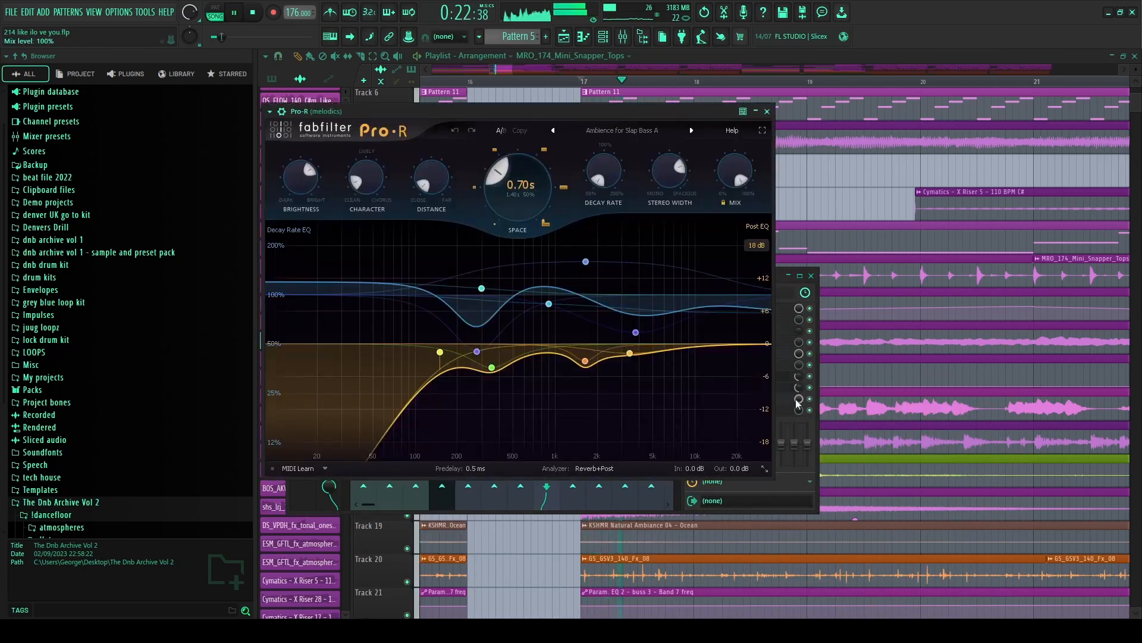
click(767, 111)
key(space)
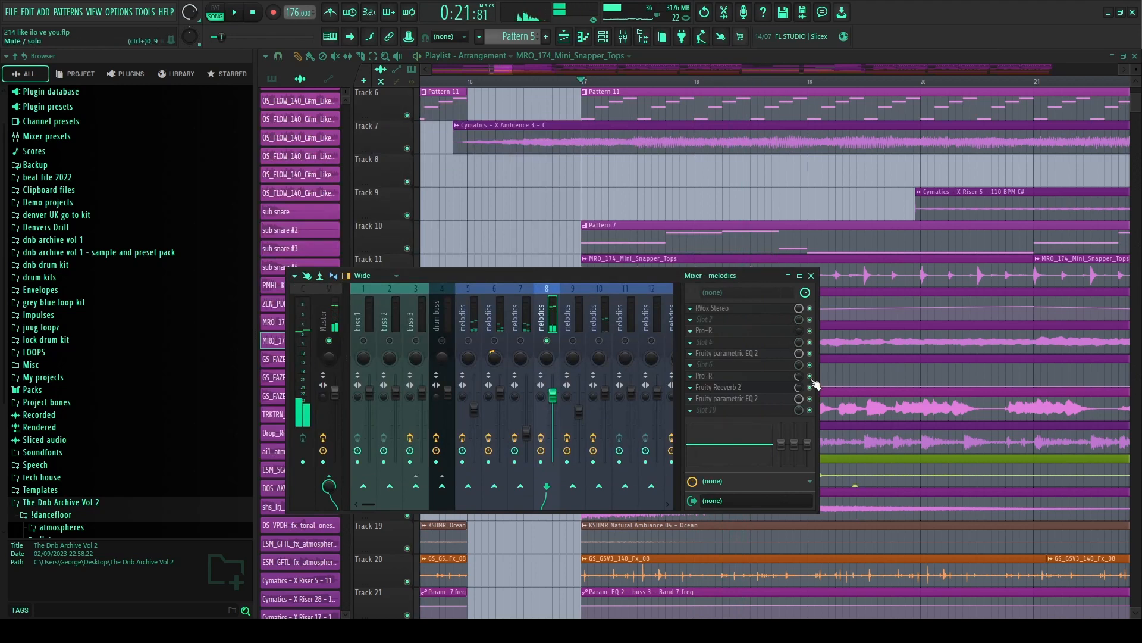
- Replay the vocal from bar 17 in short bursts to judge the slot 7 Pro-R reverb
key(space)
key(space)
key(space)
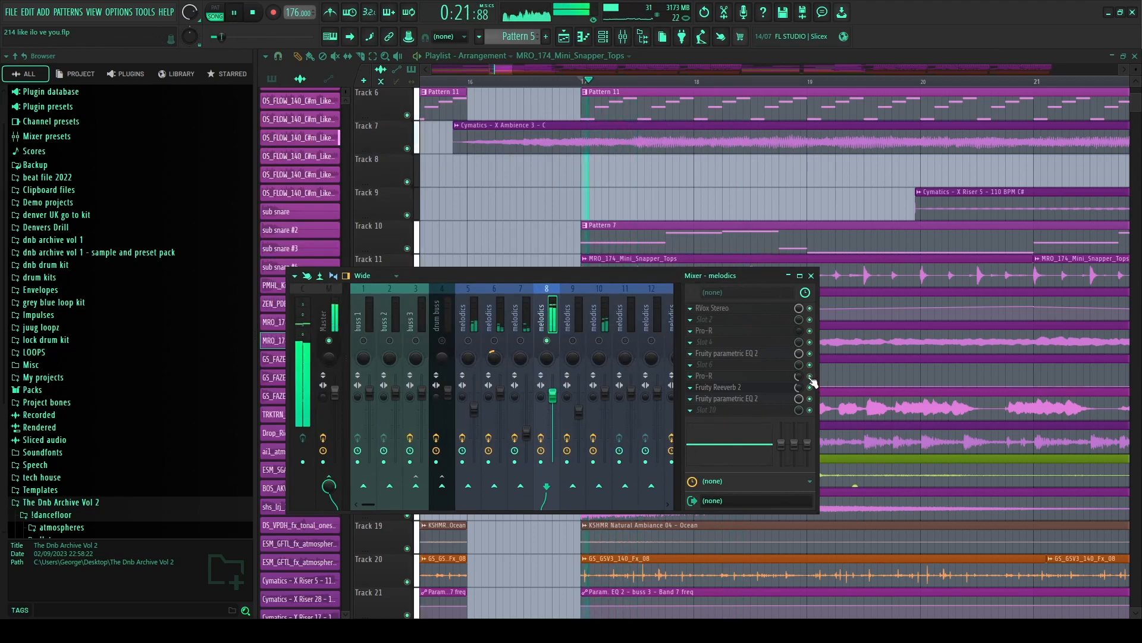
key(space)
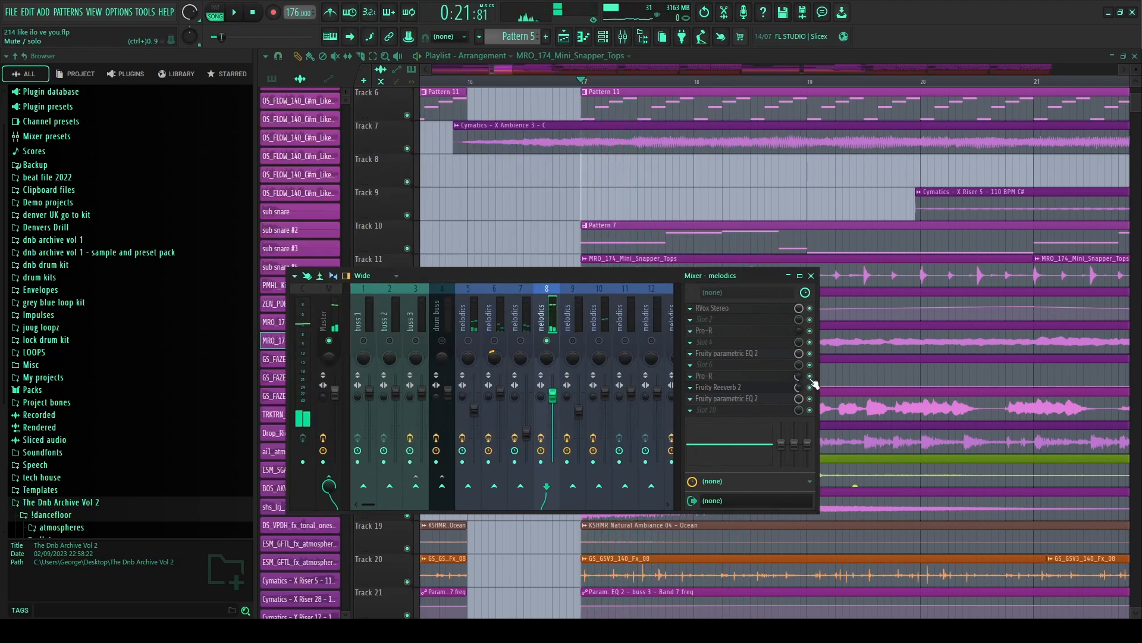
- Inspect Fruity Reeverb 2 while playing the vocal, and open the Fruity parametric EQ 2 in slot 9
click(755, 386)
key(space)
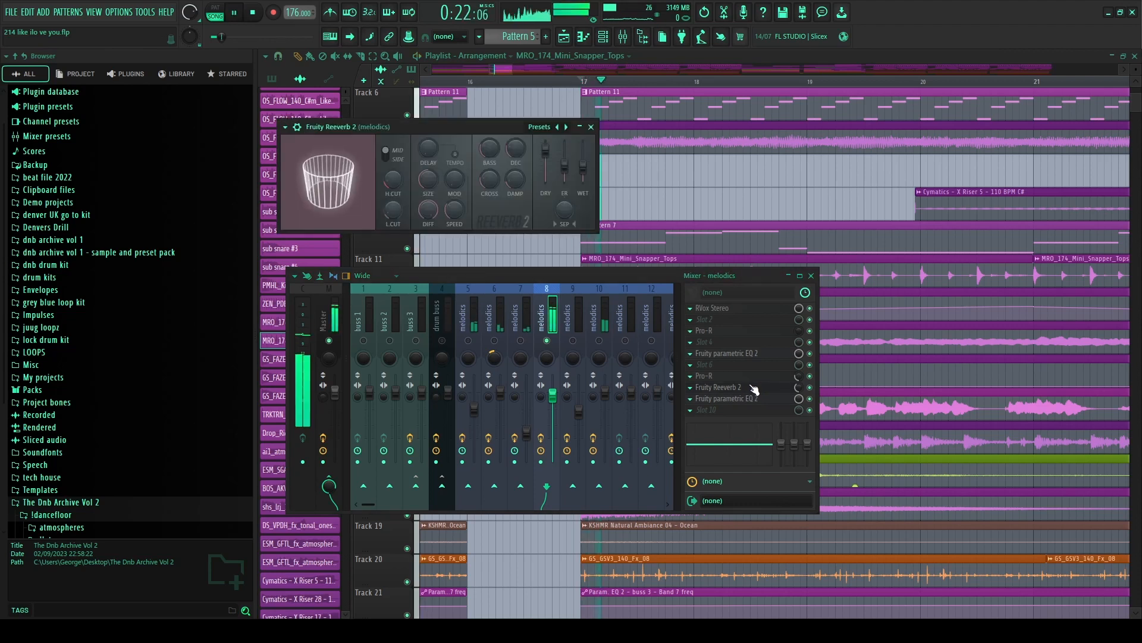
click(755, 386)
key(space)
click(744, 398)
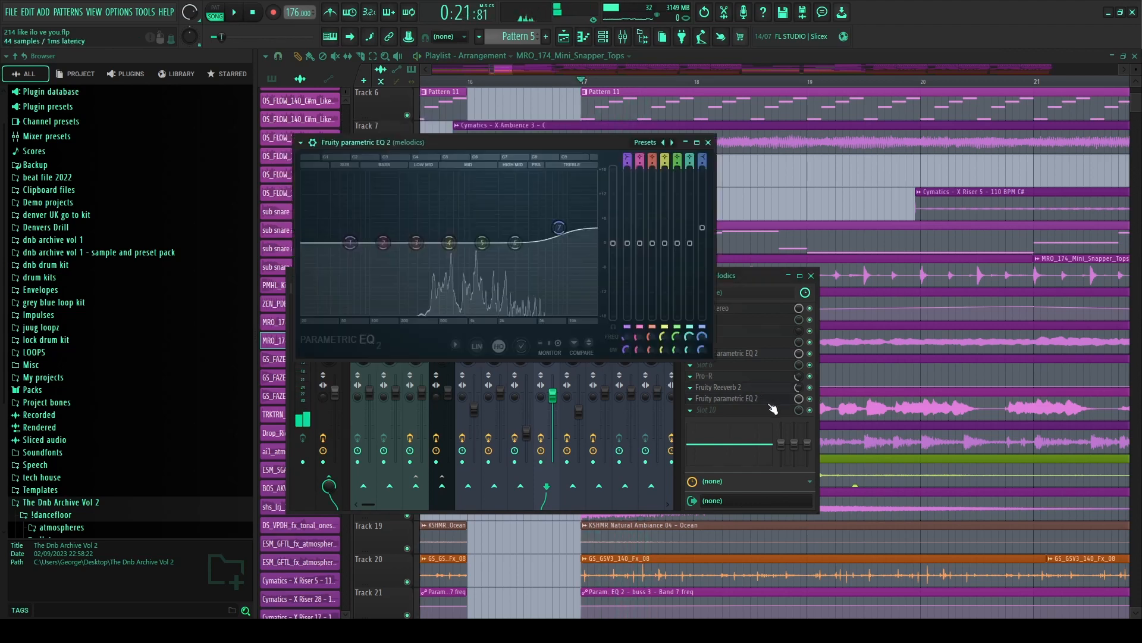
- Close the slot 9 Fruity parametric EQ 2 and the mixer, returning to the playlist around bar 17
click(708, 143)
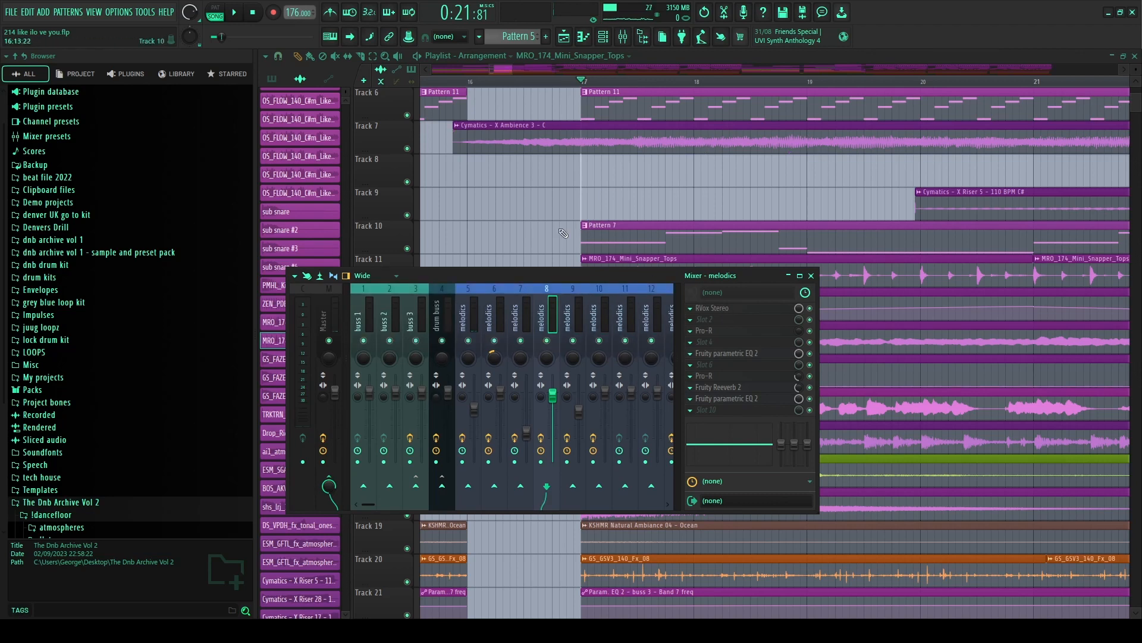
key(F9)
scroll(543, 181, down, 4)
scroll(517, 238, up, 4)
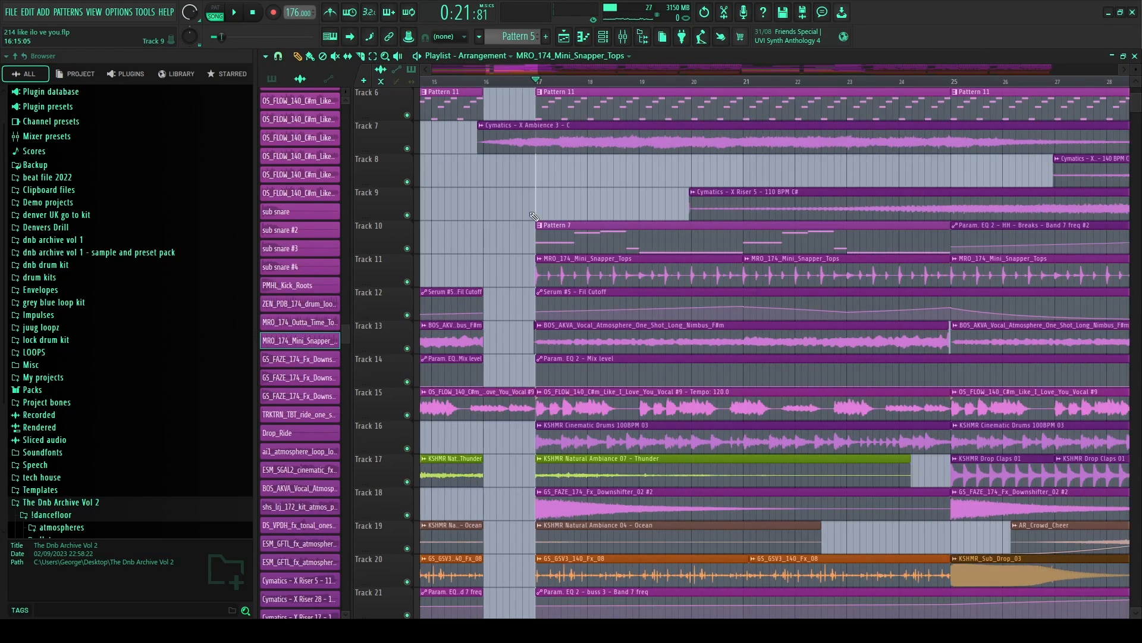
scroll(494, 306, down, 3)
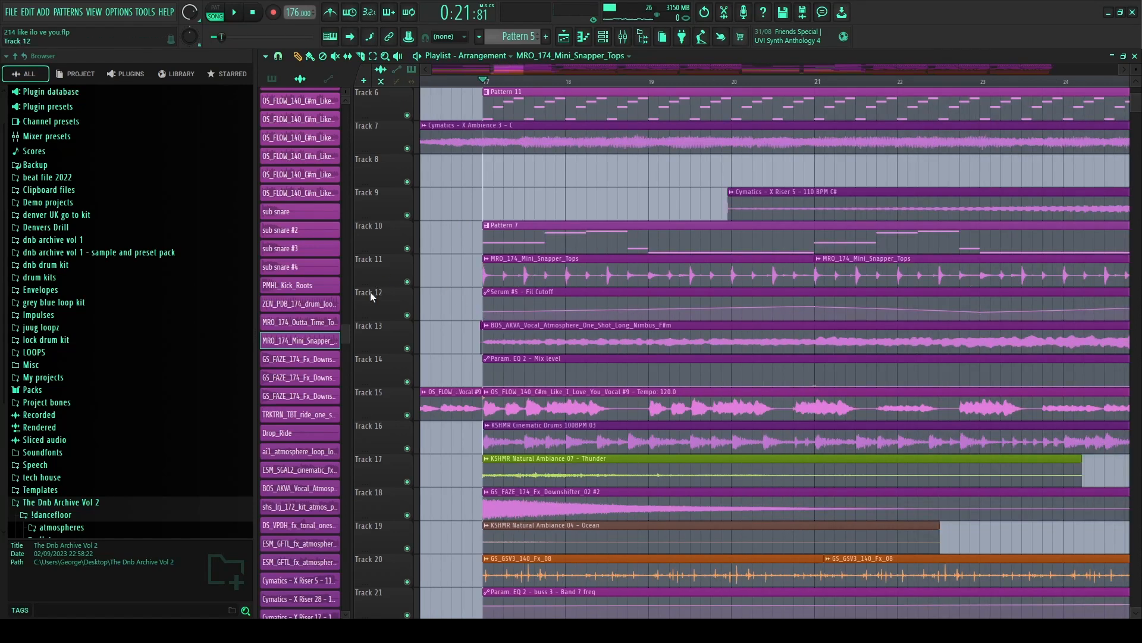
- Solo Track 11 and audition the MRO_174_Mini_Snapper_Tops loop from bar 17
right_click(407, 281)
key(space)
scroll(416, 283, down, 3)
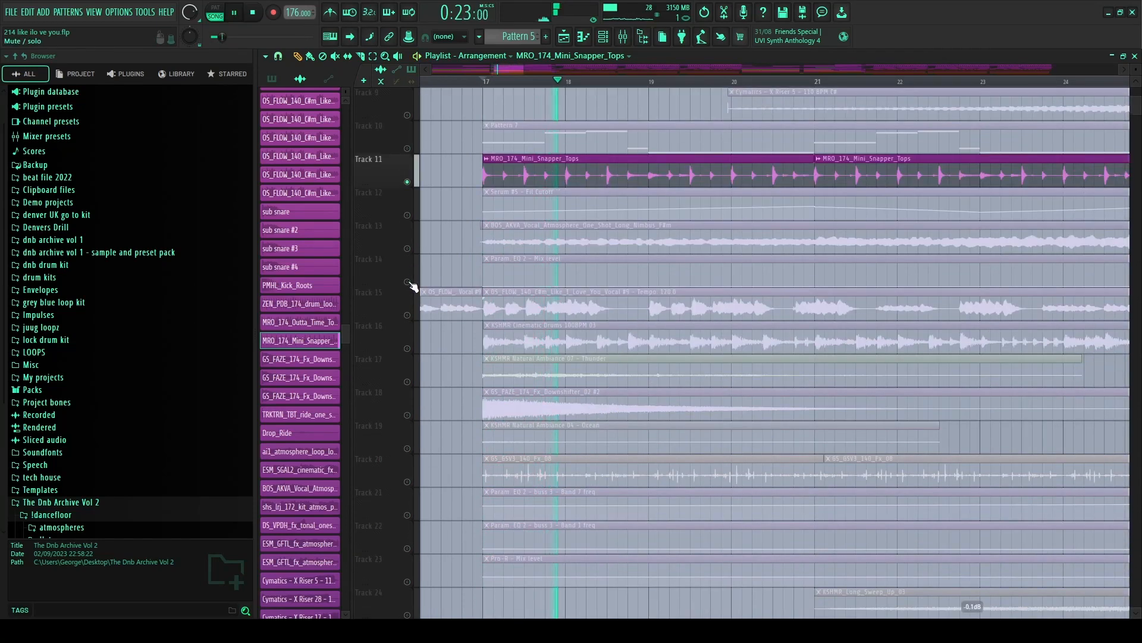
key(space)
- Solo Track 13 and audition the BOS_AKVA vocal atmosphere sample from bar 17
scroll(452, 285, down, 4)
scroll(409, 335, up, 5)
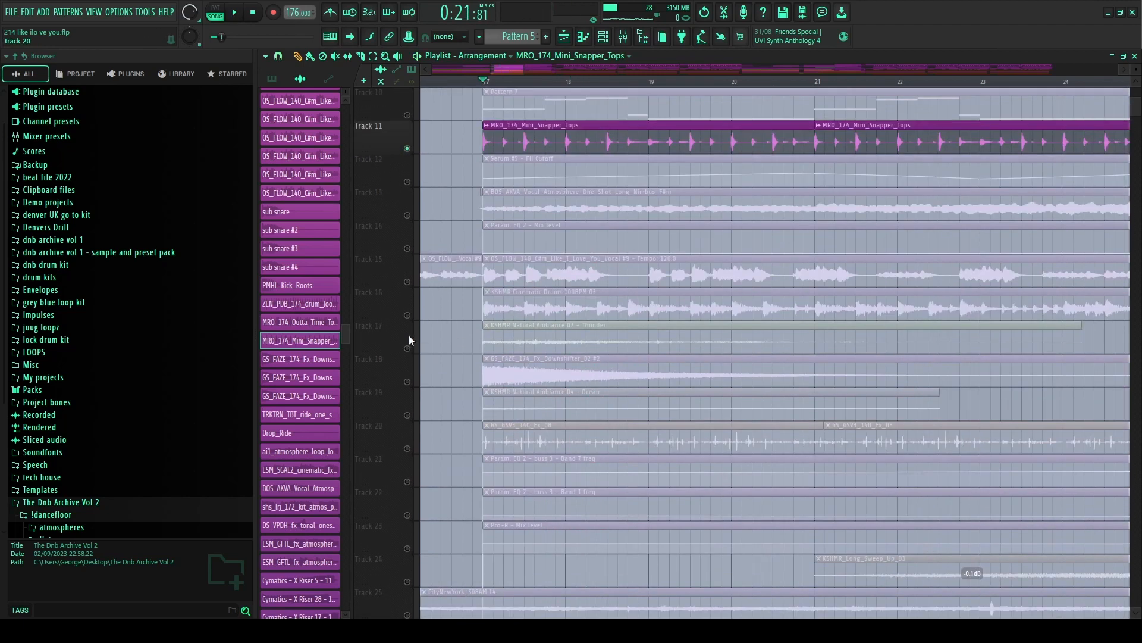
right_click(404, 281)
key(space)
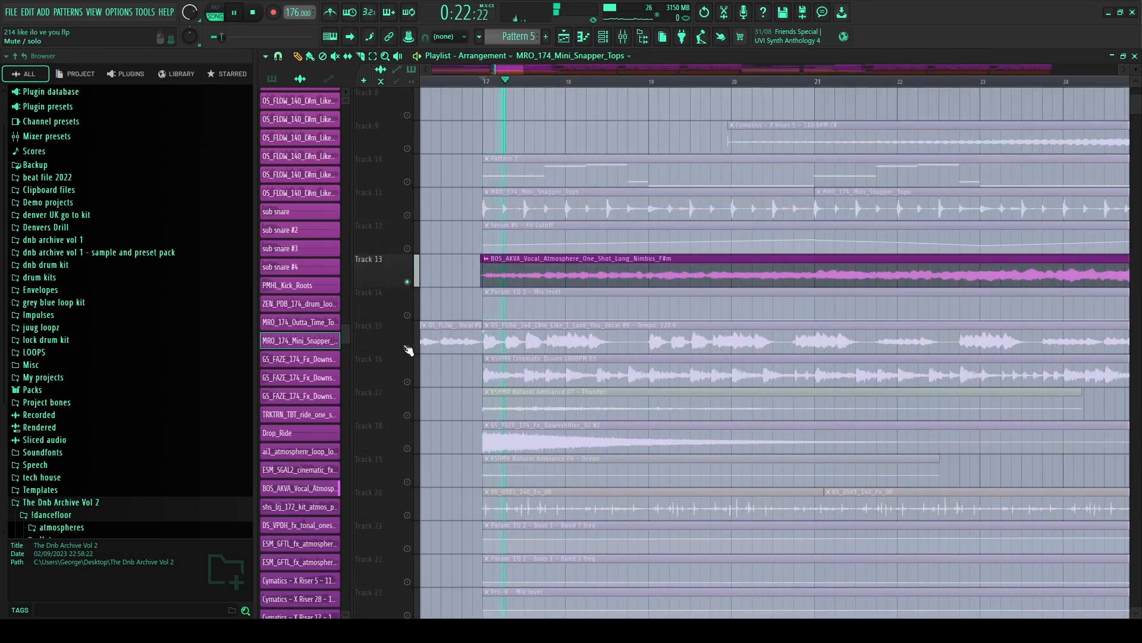
key(space)
- Solo Track 16 and audition the KSHMR Cinematic Drums loop from bar 17
right_click(407, 381)
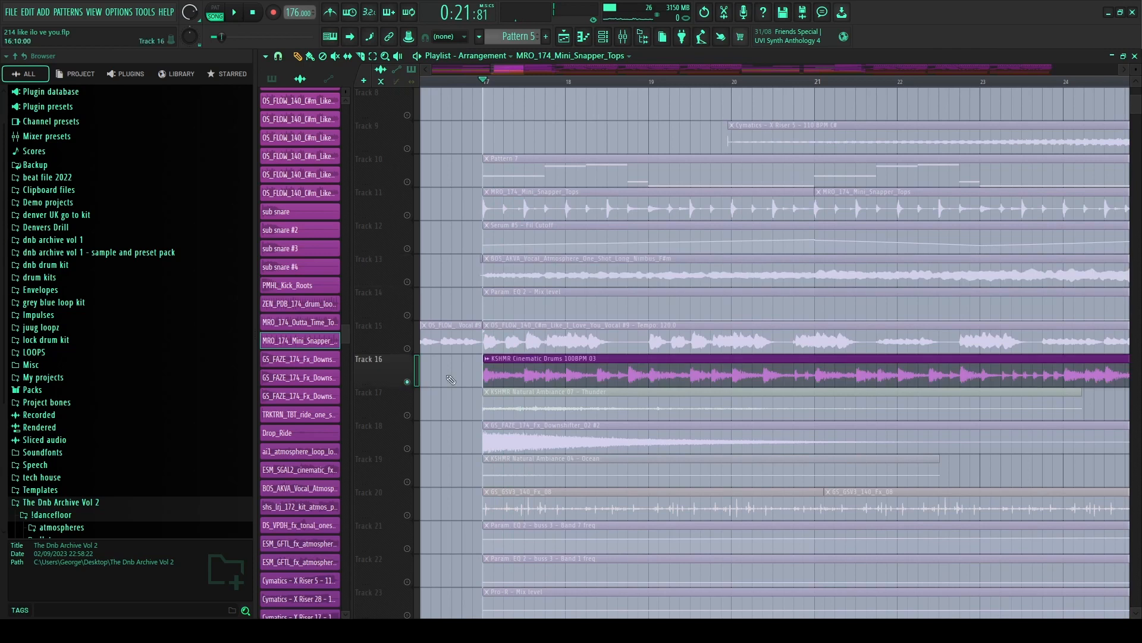
ctrl+scroll(523, 384, down, 3)
scroll(523, 385, down, 2)
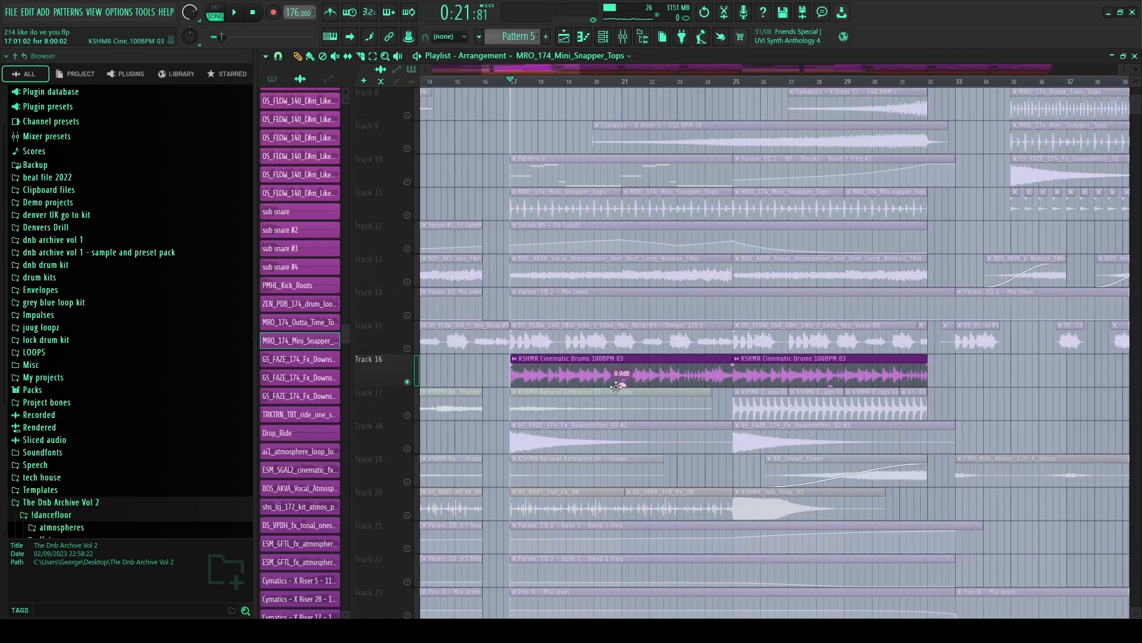
key(space)
scroll(515, 383, up, 5)
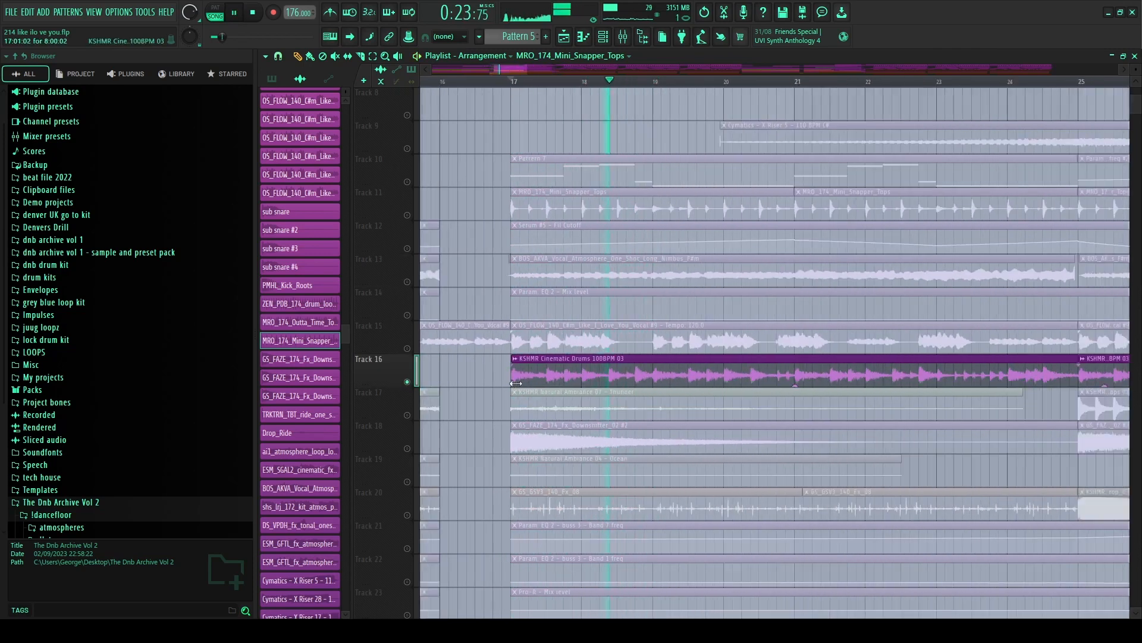
scroll(516, 383, down, 1)
key(space)
- Take the playlist out of solo and play all tracks together from bar 17
scroll(430, 301, down, 2)
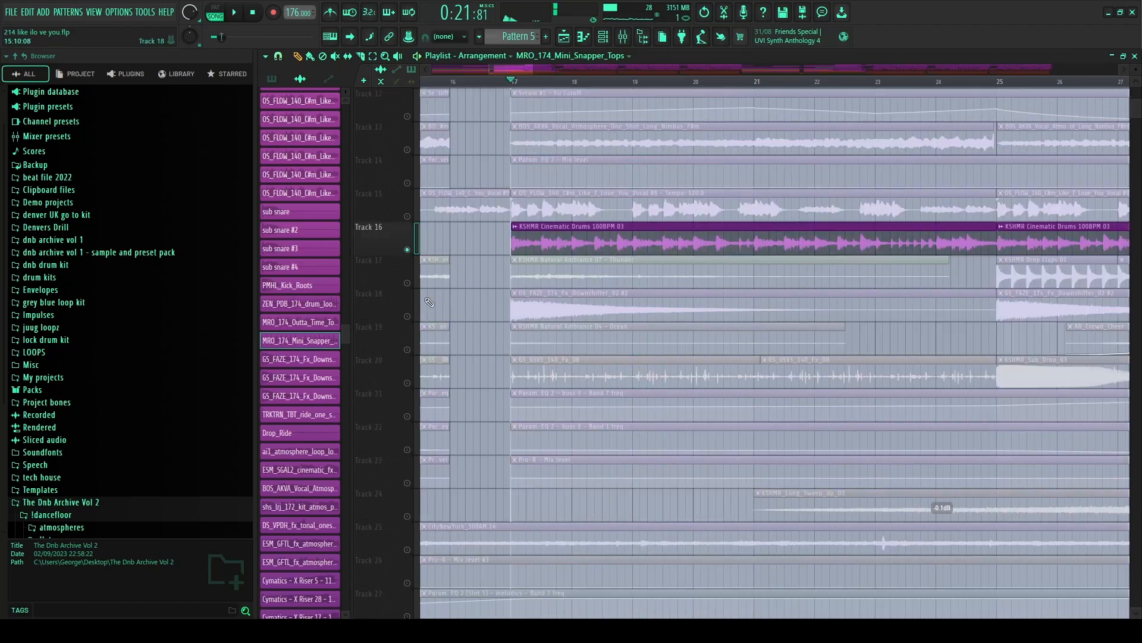
right_click(413, 382)
right_click(413, 383)
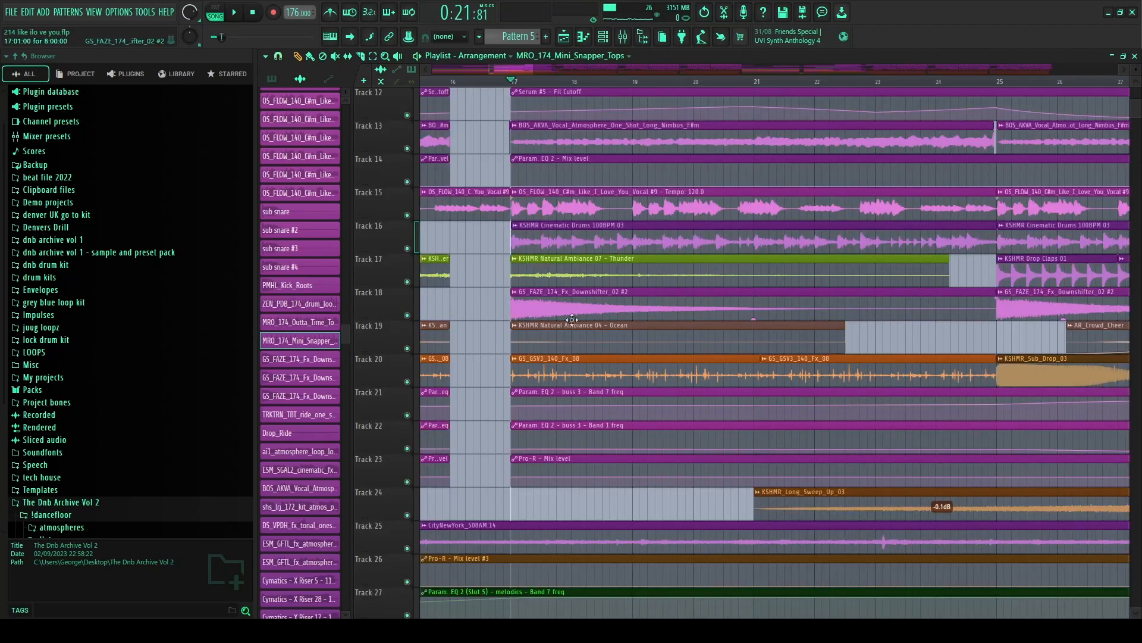
scroll(562, 323, down, 2)
scroll(559, 369, down, 3)
key(space)
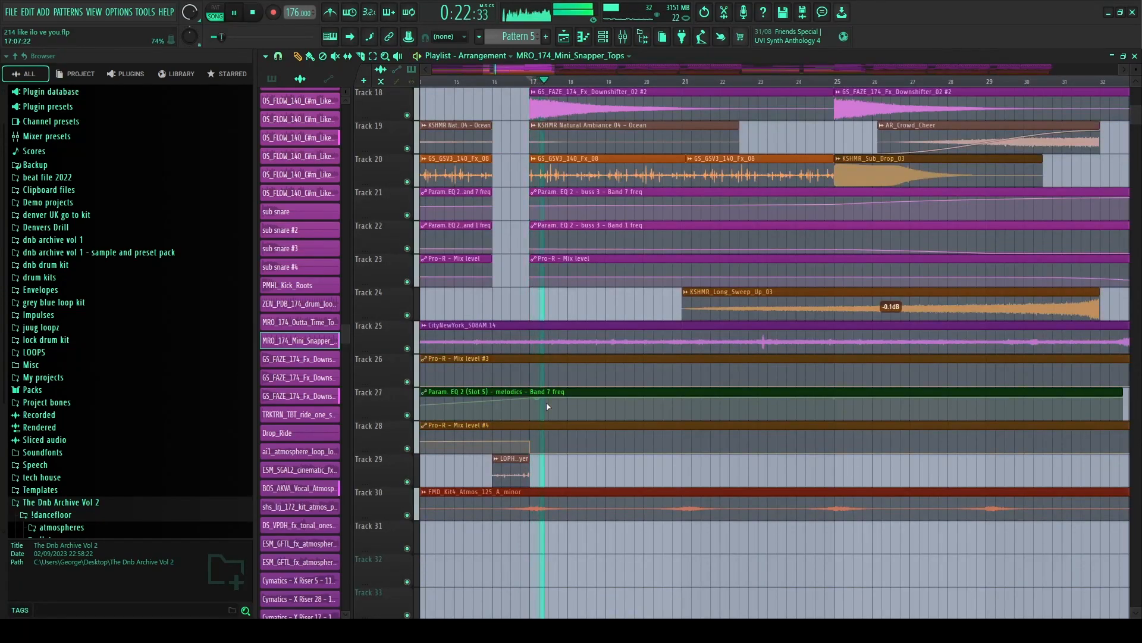
- Solo Track 30 and audition the FMD_Kit4_Atmos_125_A_minor atmosphere
scroll(547, 399, up, 3)
scroll(547, 398, down, 2)
right_click(408, 383)
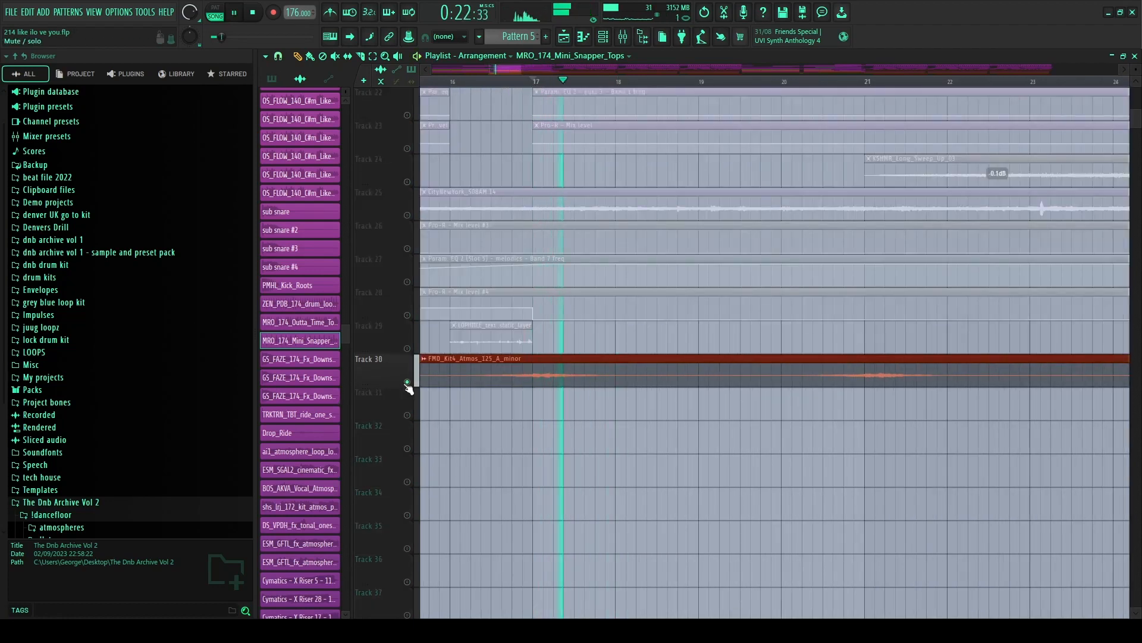
key(space)
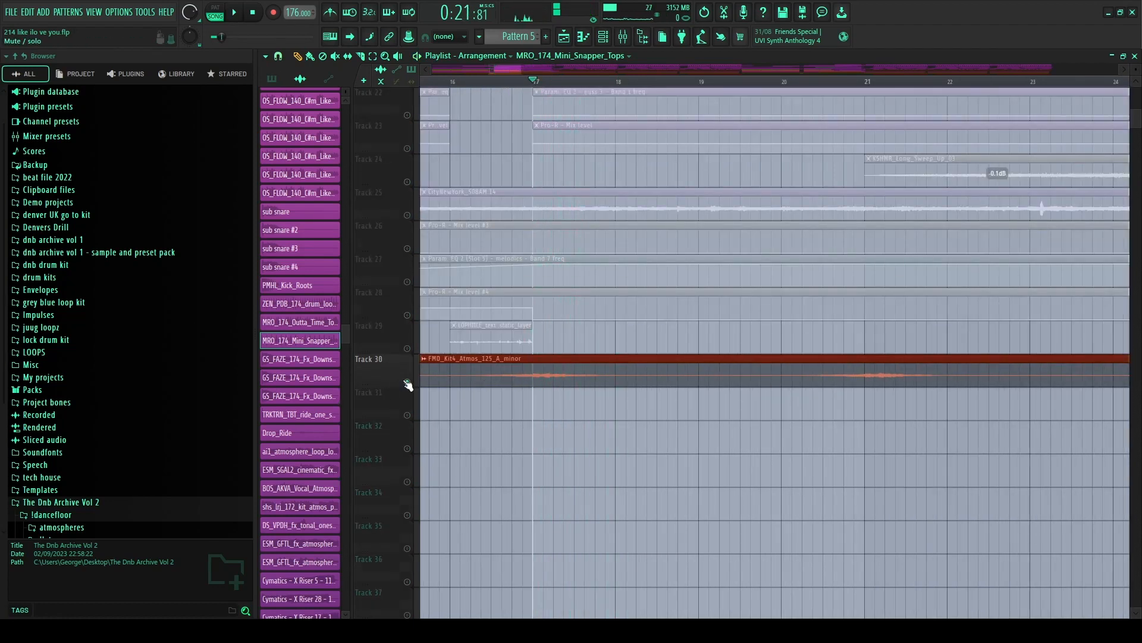
- Unsolo Track 30 and play the full arrangement from bar 17 while reviewing its tracks
right_click(409, 384)
key(space)
scroll(476, 392, down, 3)
scroll(500, 399, up, 4)
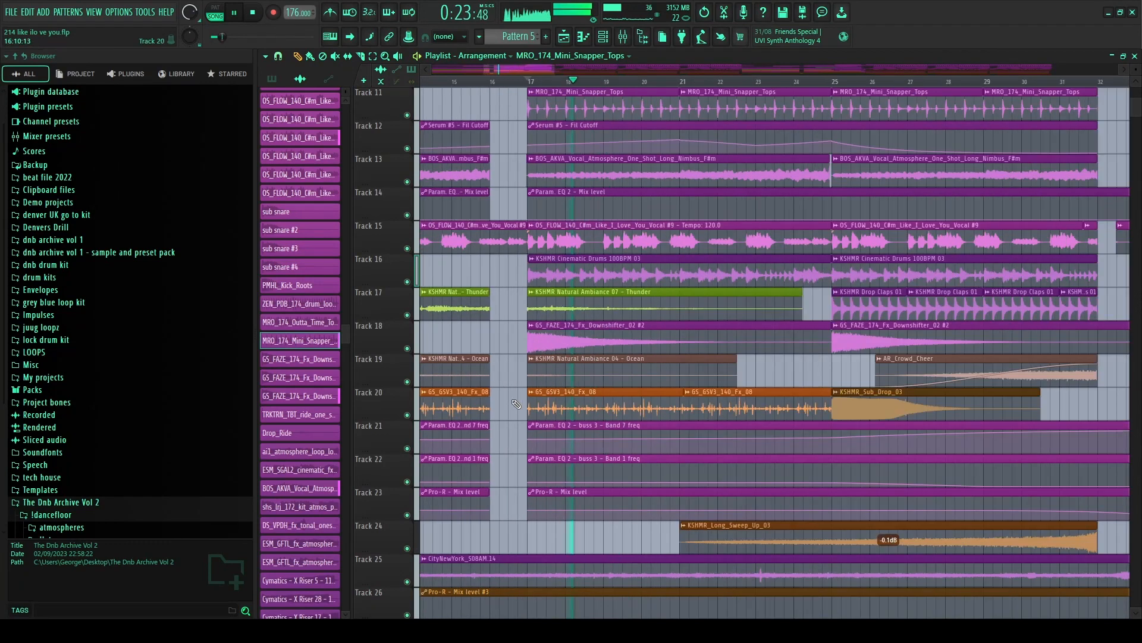
scroll(517, 404, up, 5)
key(space)
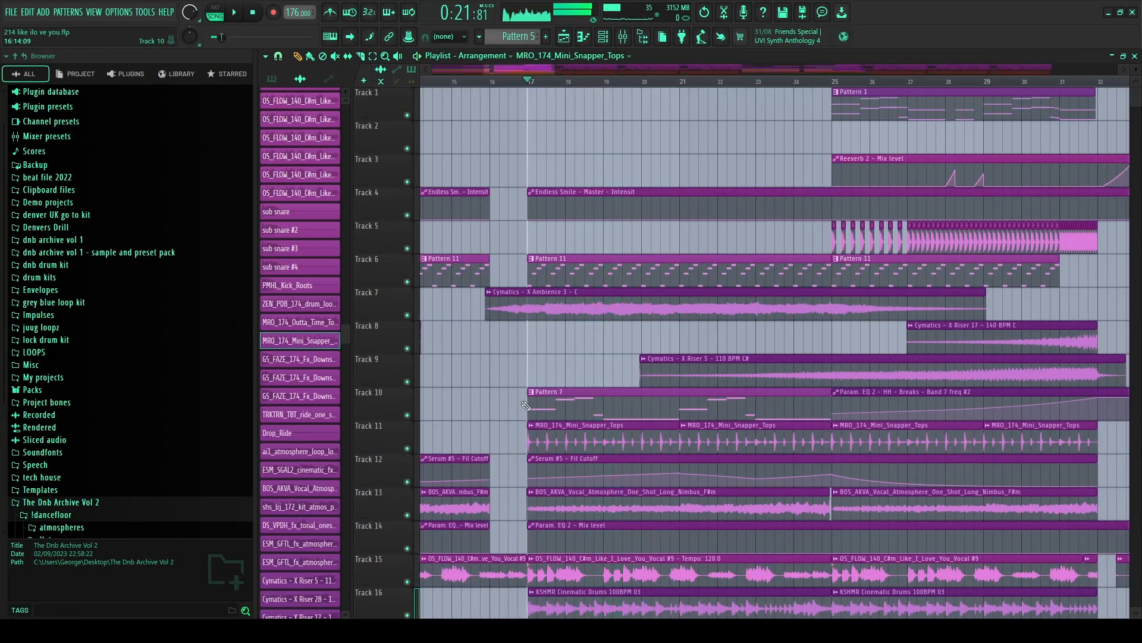
- Select Pattern 7 and open its Serum #4 instrument from the channel rack during playback
click(535, 404)
click(604, 39)
key(space)
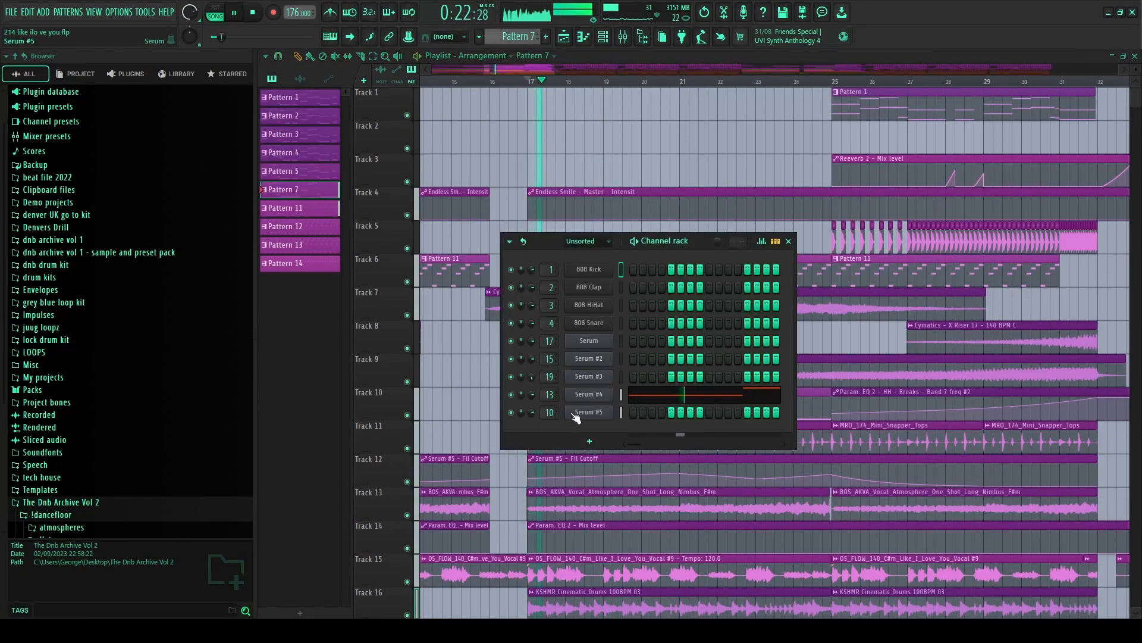
click(586, 394)
drag(622, 220, 596, 168)
key(space)
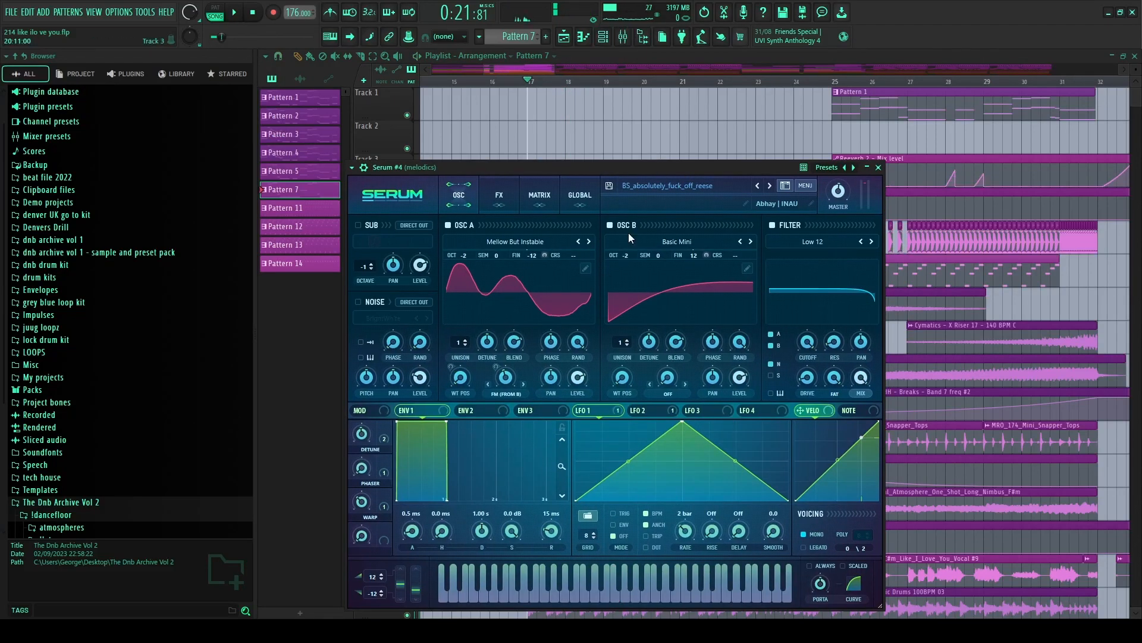
- Solo Serum #4's mixer channel 13, inspect its slot 9 Fruity parametric EQ 2, and close all windows
key(space)
click(606, 41)
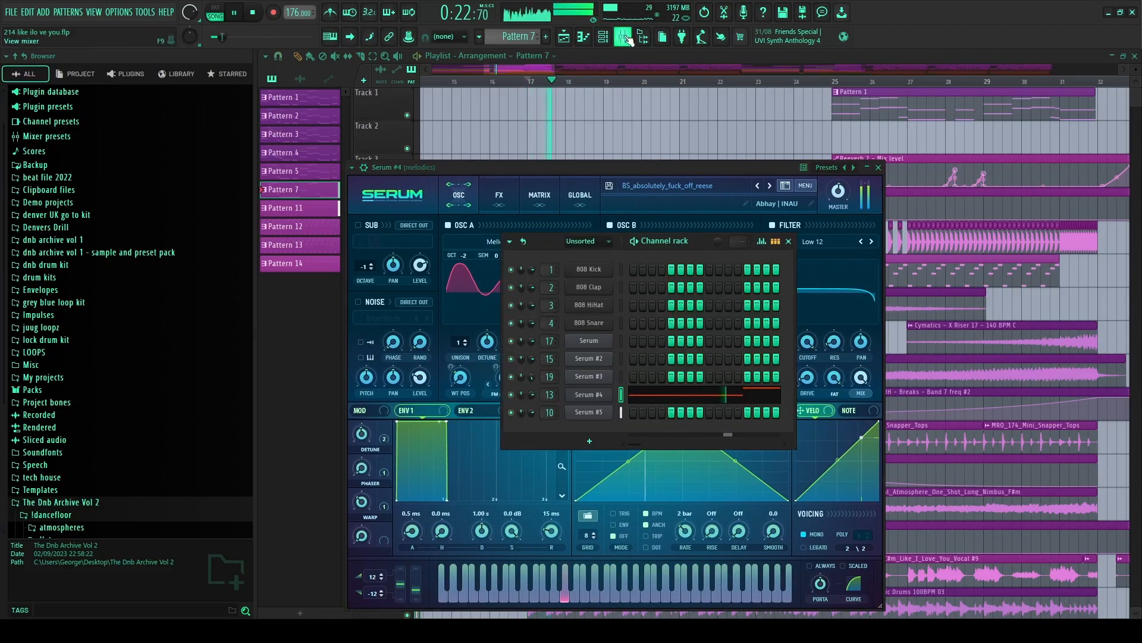
click(624, 40)
key(space)
right_click(660, 340)
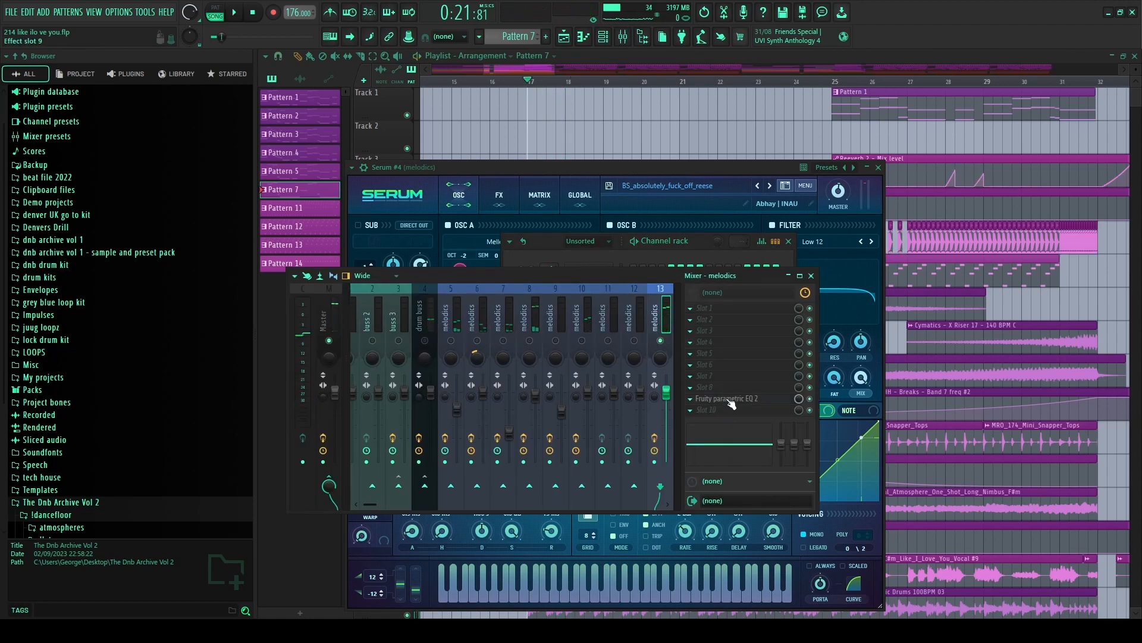
click(727, 399)
click(740, 174)
key(F12)
- Start playback from bar 17 and take mixer channel 13 out of solo
key(space)
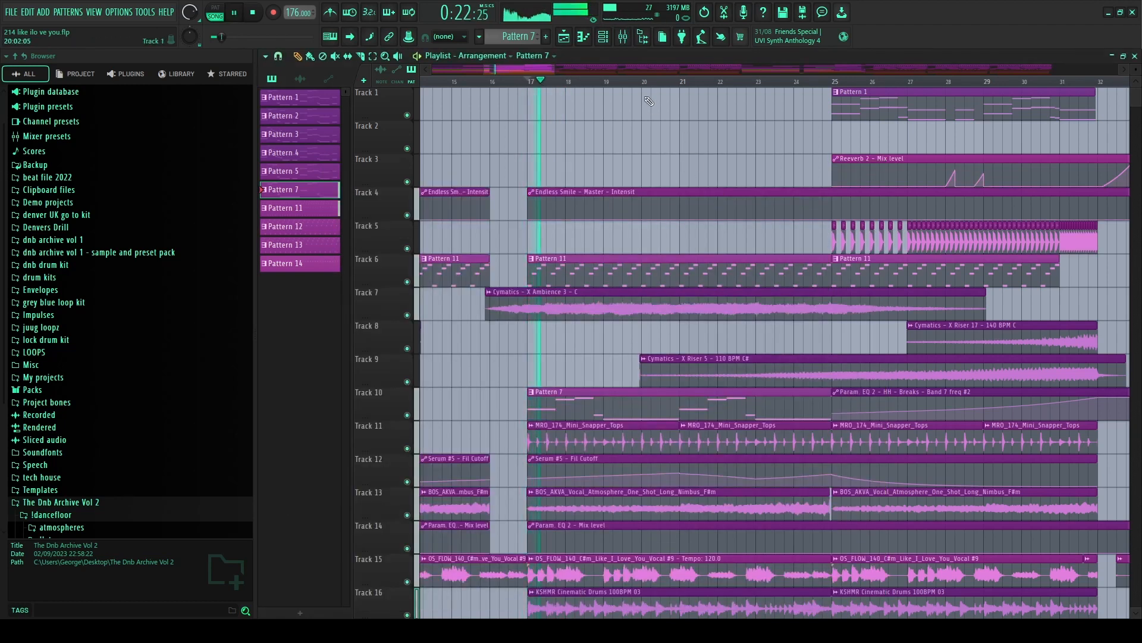
click(623, 38)
right_click(660, 341)
click(623, 37)
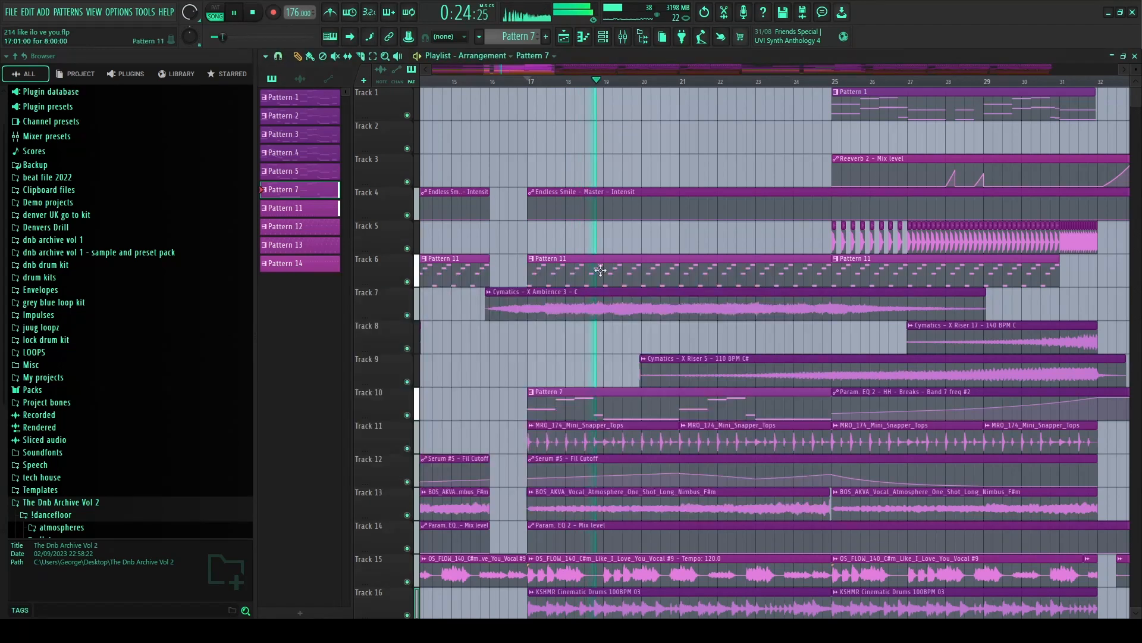
- Listen to the full mix up to the Track 9 riser while reviewing the playlist, and stop playback
scroll(601, 238, down, 3)
scroll(633, 356, up, 2)
scroll(601, 298, down, 1)
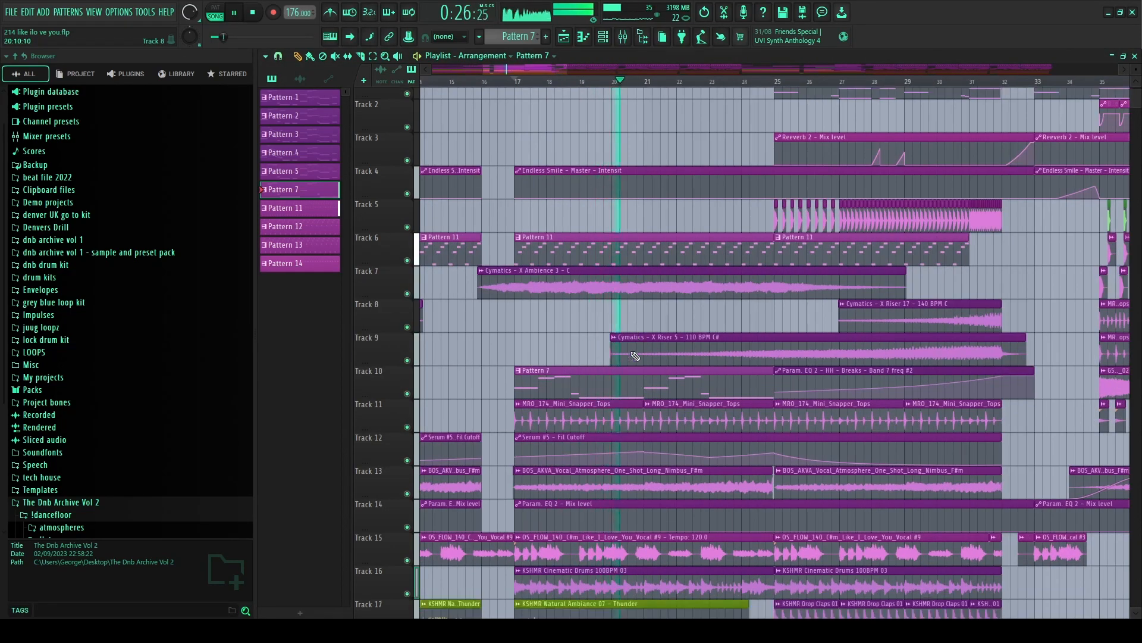
scroll(570, 243, down, 2)
key(space)
- Open Pattern 11 in the piano roll and play it with the Serum #5 instrument open
double_click(570, 243)
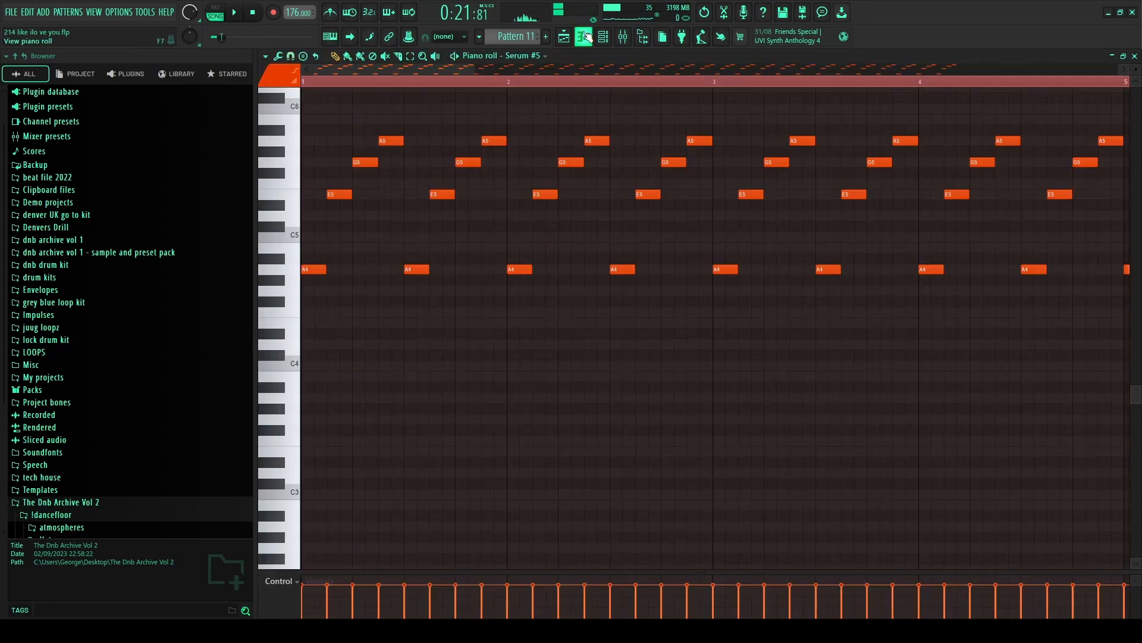
key(F6)
click(589, 411)
key(space)
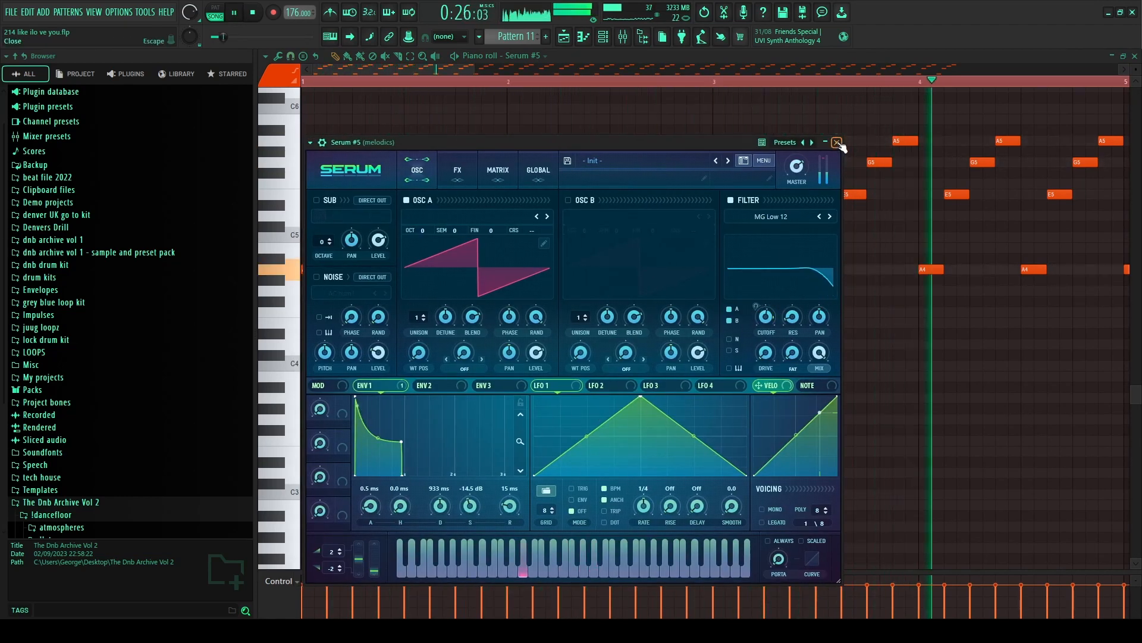
key(space)
key(space)
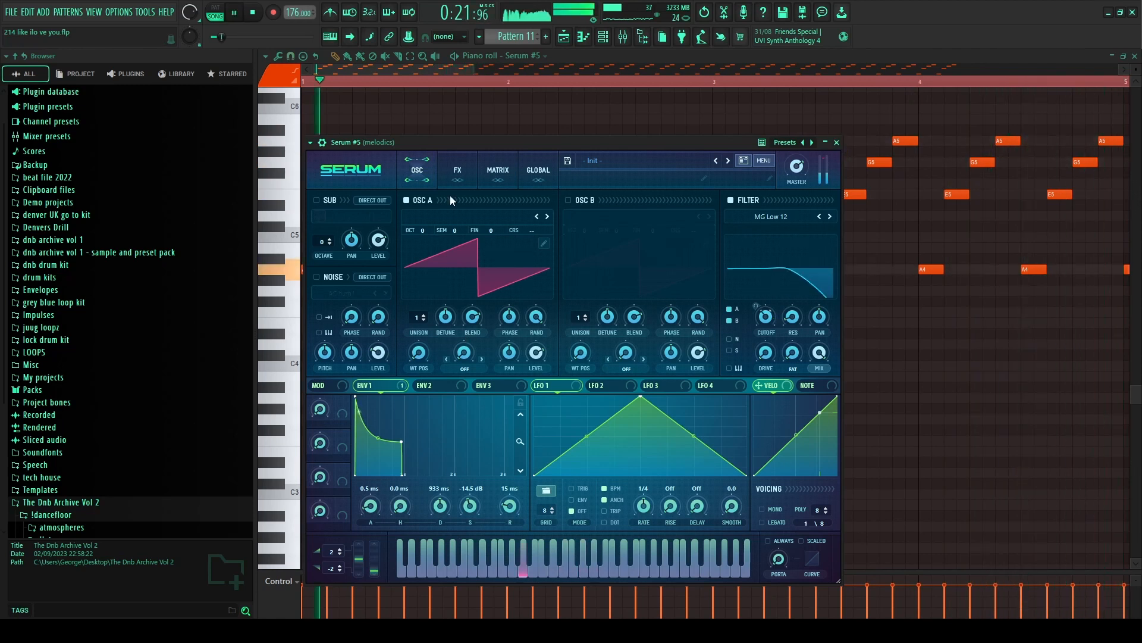
- Stop playback and adjust Serum #5's Env 1 to a 910 ms decay and -13.6 dB sustain
drag(472, 141, 521, 148)
key(space)
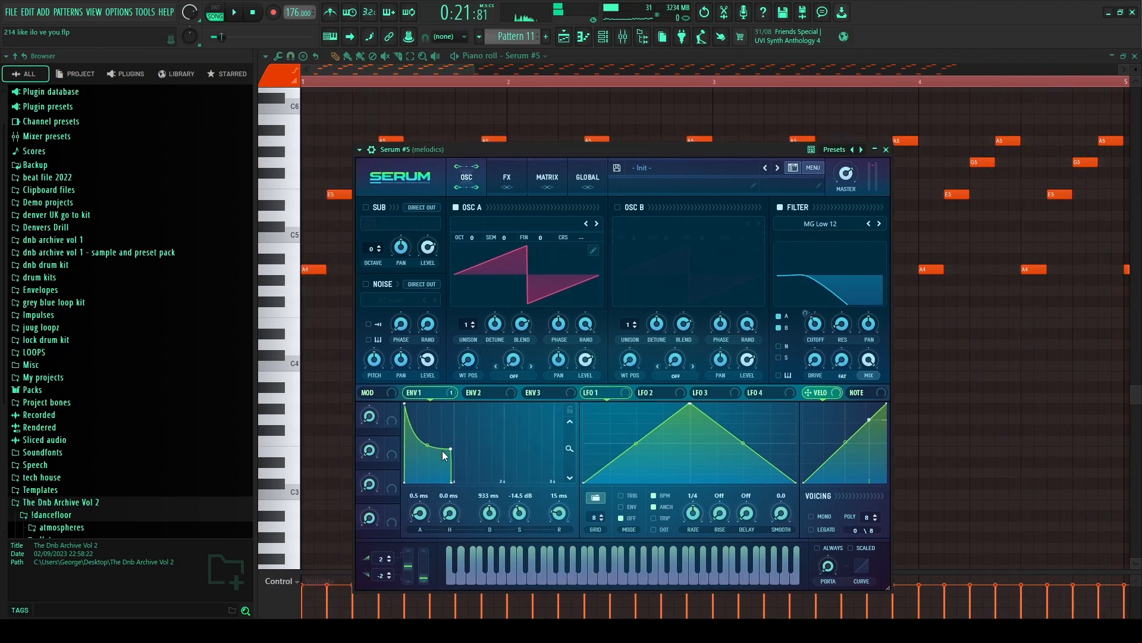
drag(429, 448, 428, 442)
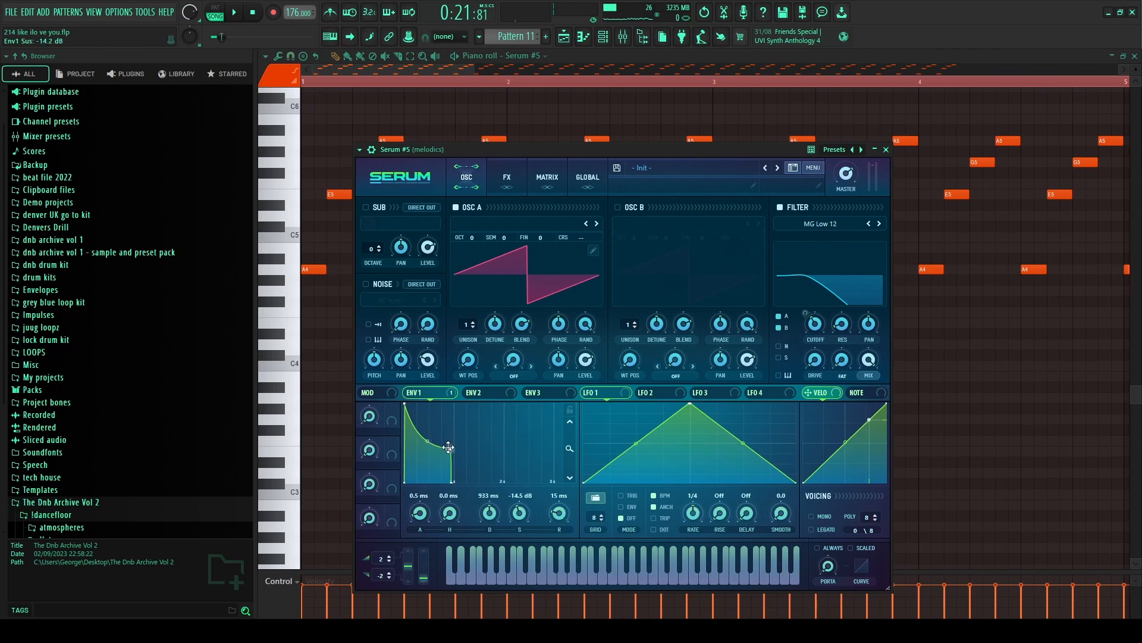
mouse_move(450, 448)
mouse_down()
mouse_move(453, 423)
mouse_move(449, 443)
mouse_up()
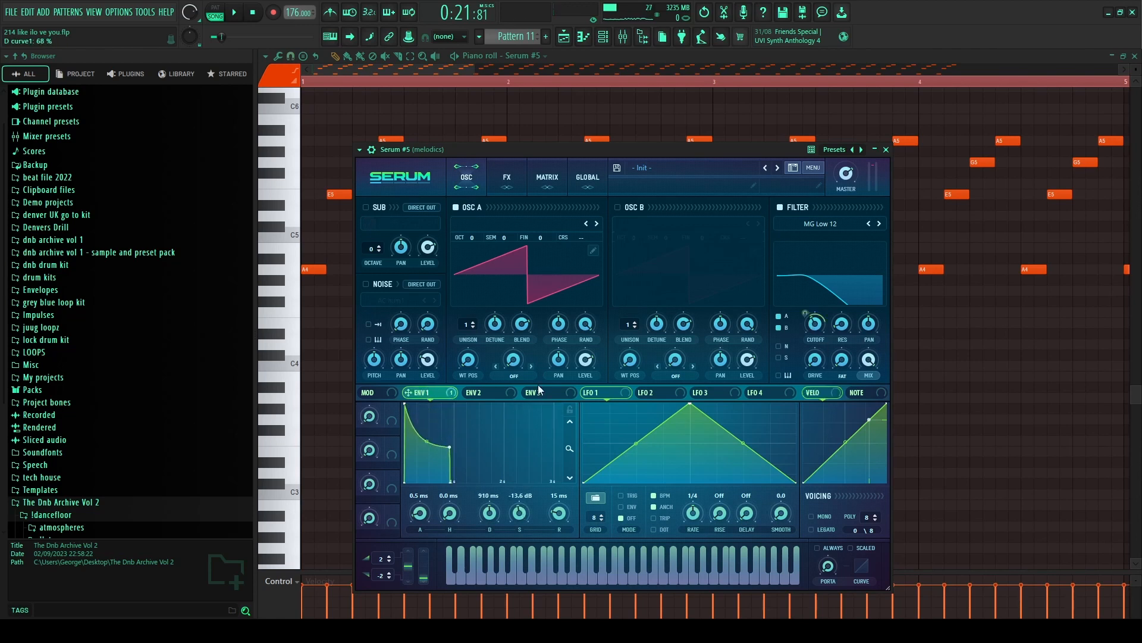
- Check Serum #5's effects page during playback, and close the instrument
click(506, 180)
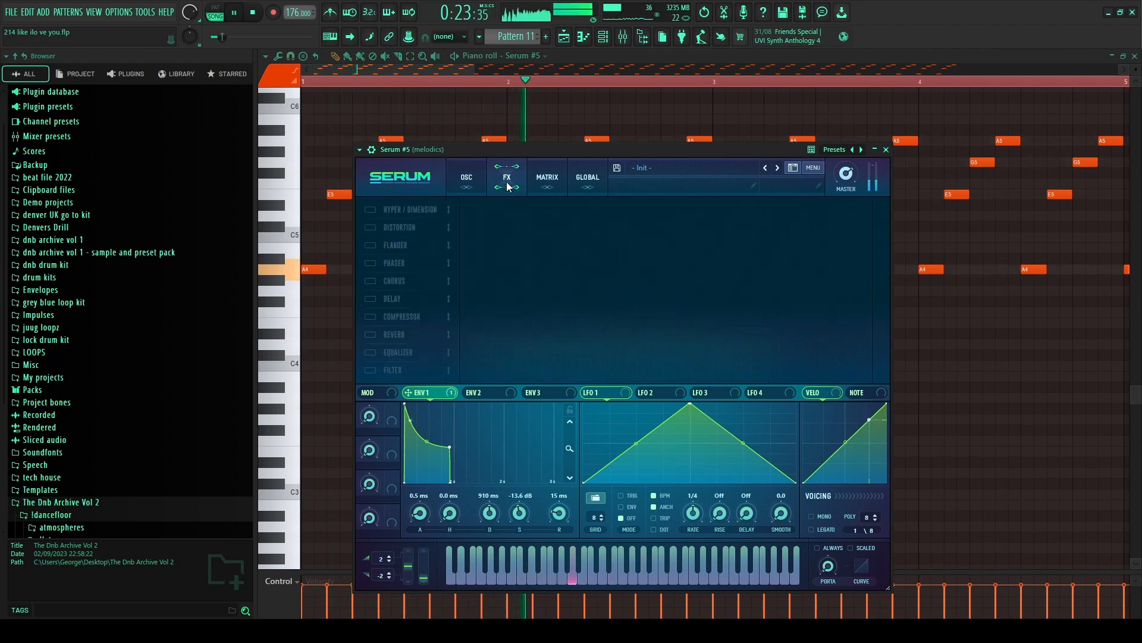
click(449, 178)
click(886, 150)
key(space)
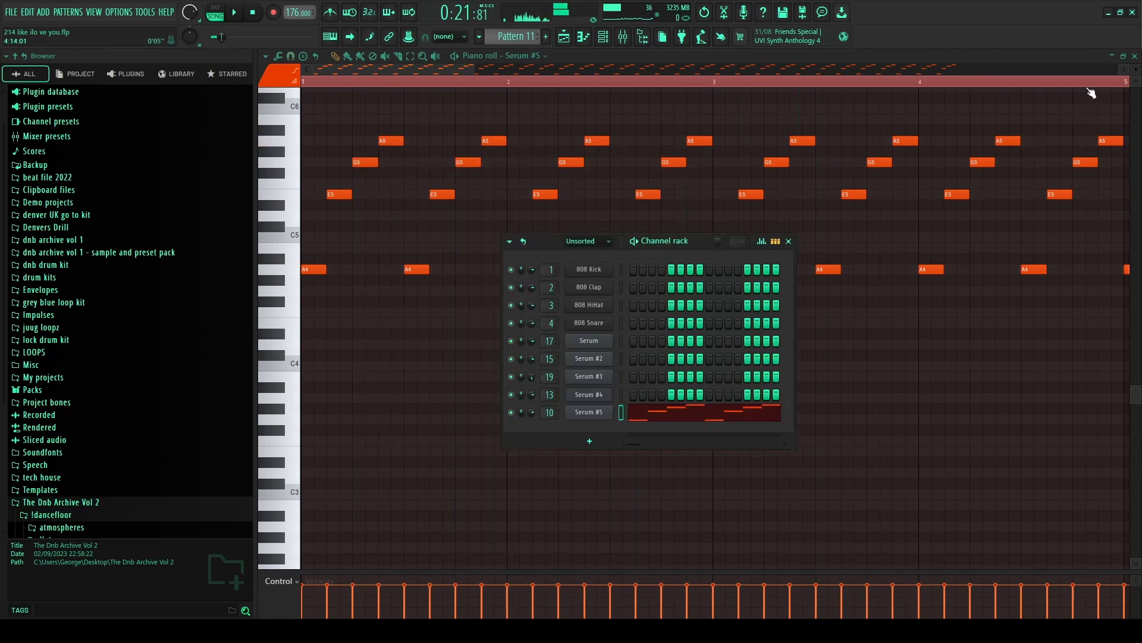
- Close the piano roll and review the playlist down to Track 31 with a short playback from bar 17
click(1134, 56)
click(873, 266)
scroll(603, 332, up, 3)
key(space)
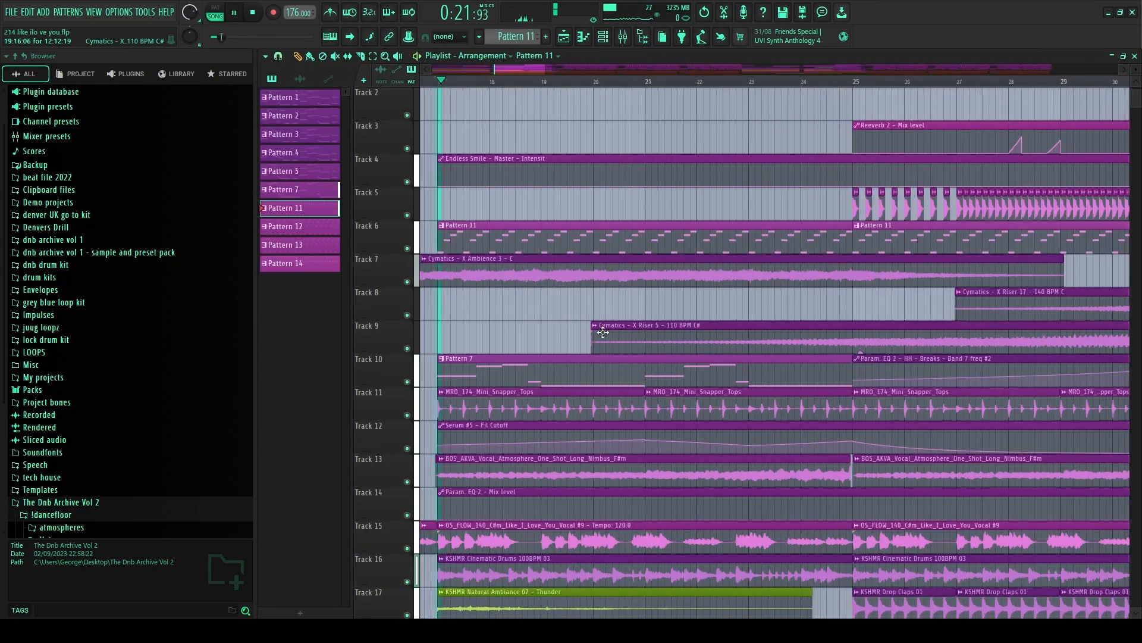
scroll(618, 331, down, 20)
key(space)
scroll(538, 347, down, 3)
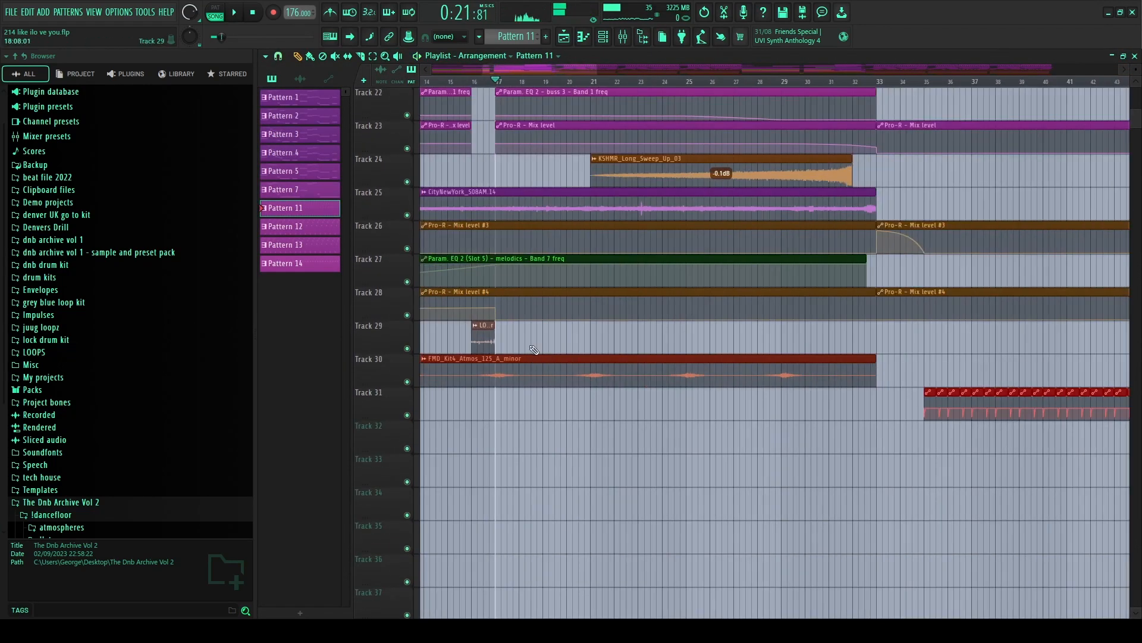
- Play the arrangement from bar 17 and move the playback position to bar 25
scroll(533, 349, up, 9)
key(space)
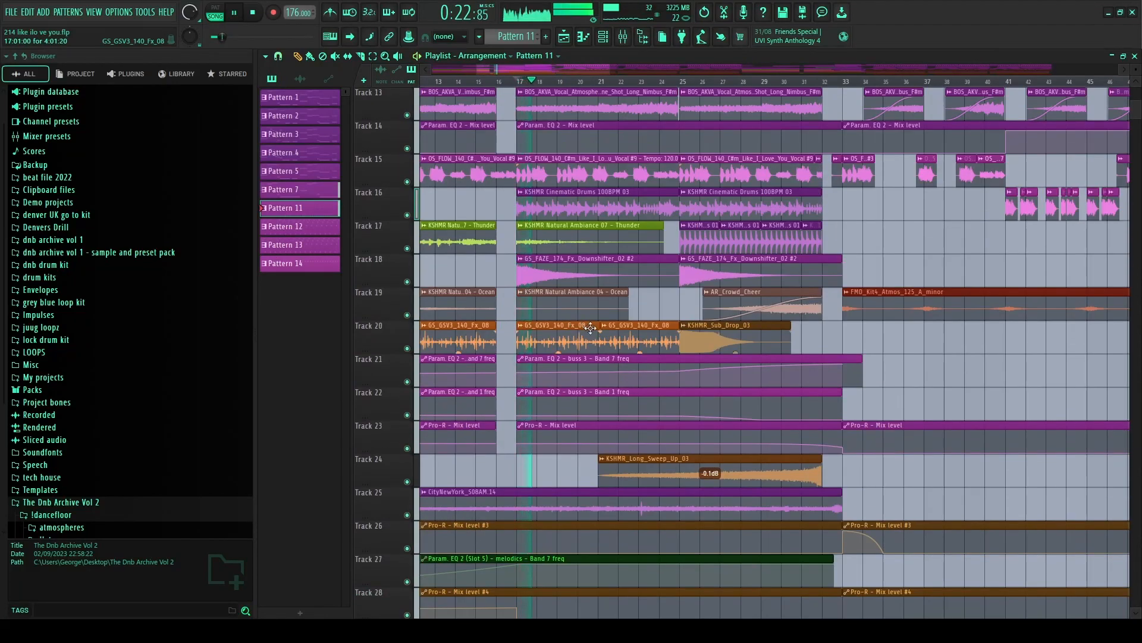
scroll(591, 297, up, 3)
drag(669, 82, 682, 82)
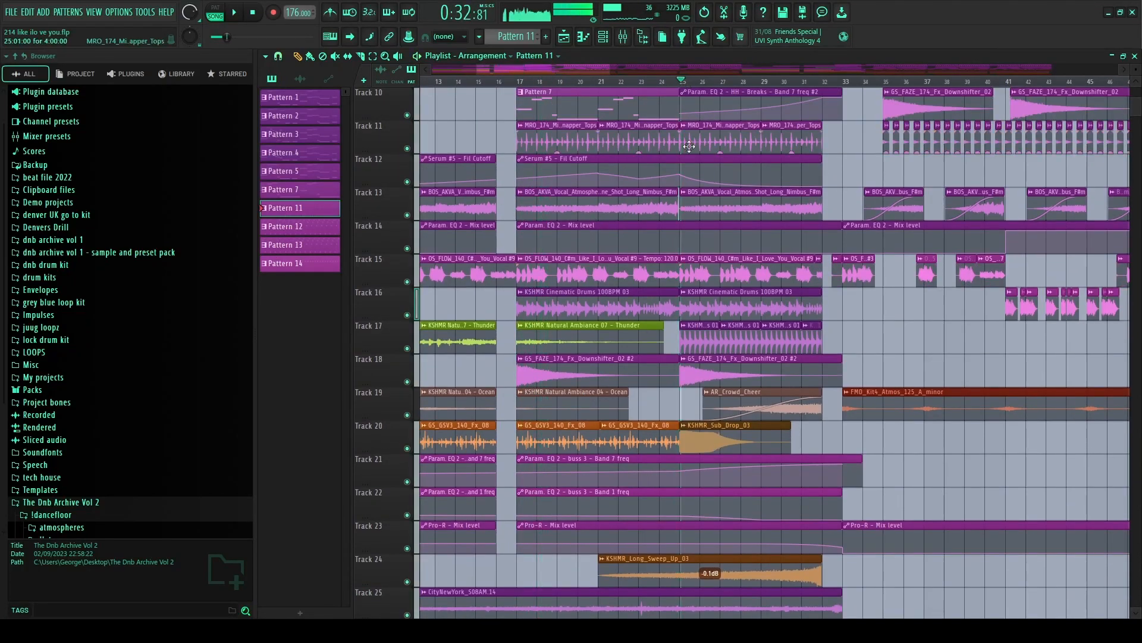
- Stop playback and view the sample settings of the KSHMR_Sub_Drop_03 clip on Track 20, closing them again
scroll(667, 381, down, 3)
scroll(670, 417, up, 5)
scroll(643, 455, down, 1)
key(space)
double_click(625, 405)
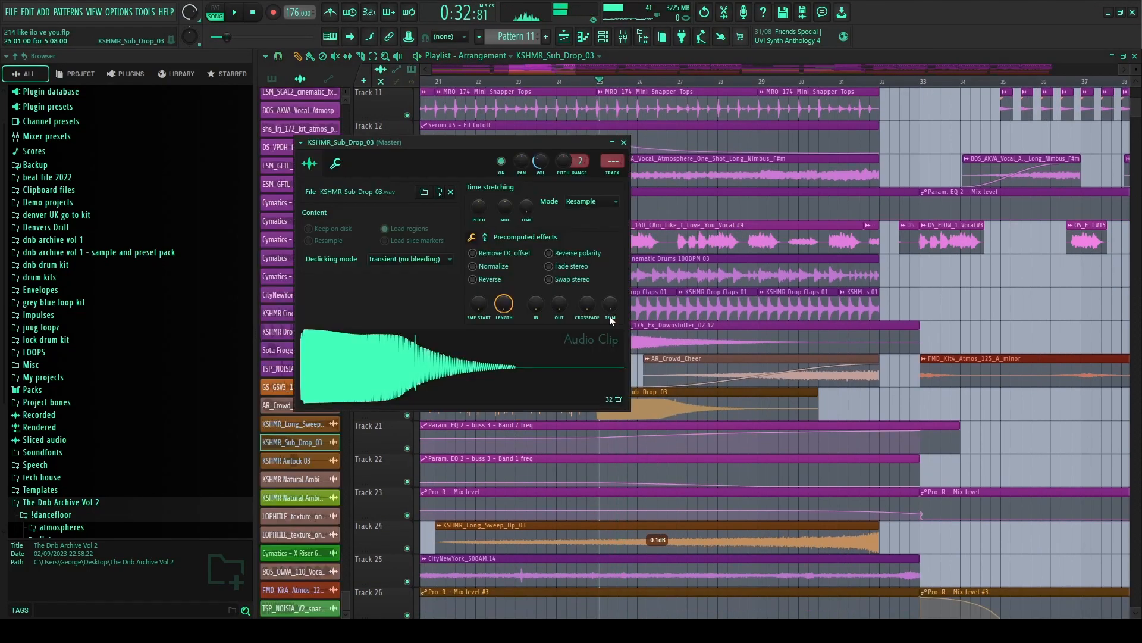
key(Escape)
- Solo Track 24 for a brief playback, and solo Track 25 before restoring all tracks
scroll(649, 375, down, 2)
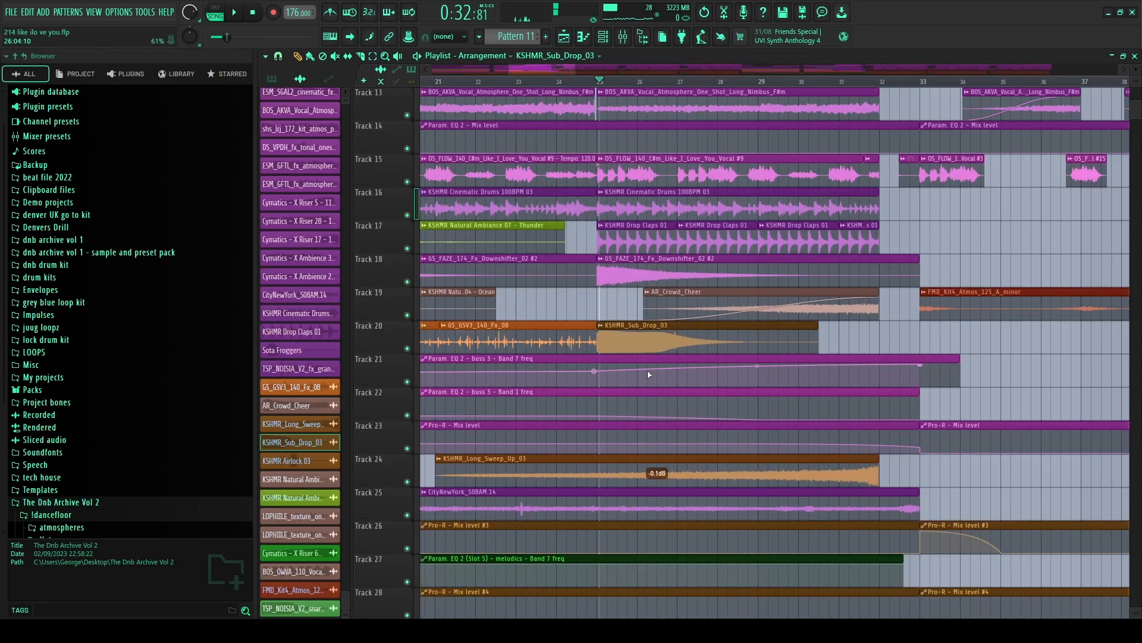
scroll(650, 336, down, 4)
ctrl+scroll(595, 358, down, 2)
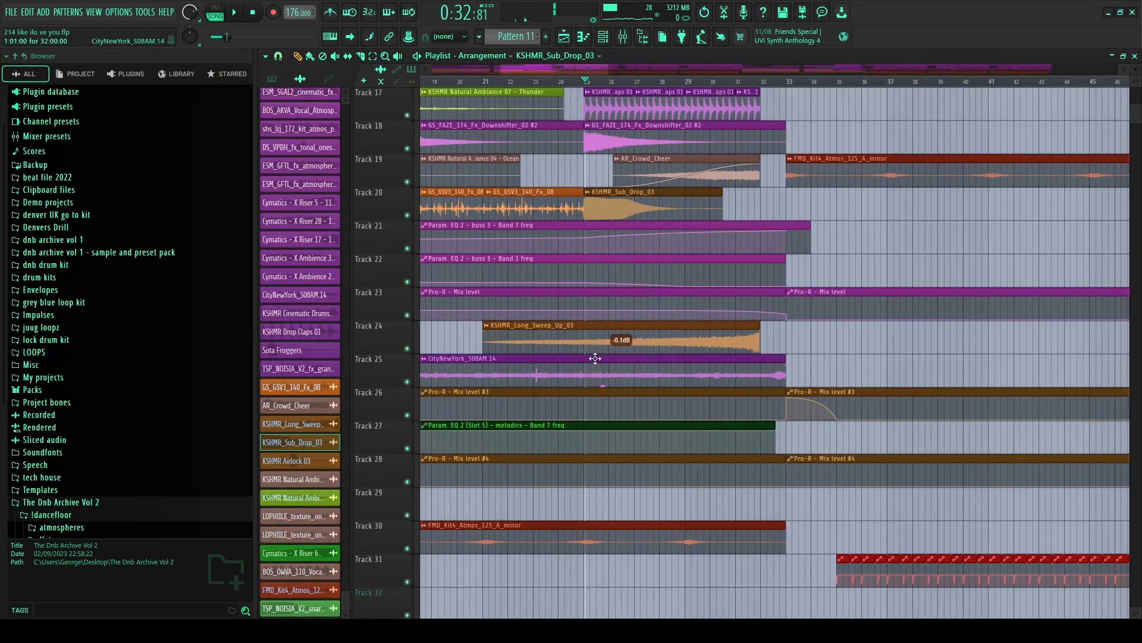
right_click(407, 348)
key(space)
key(space)
right_click(407, 381)
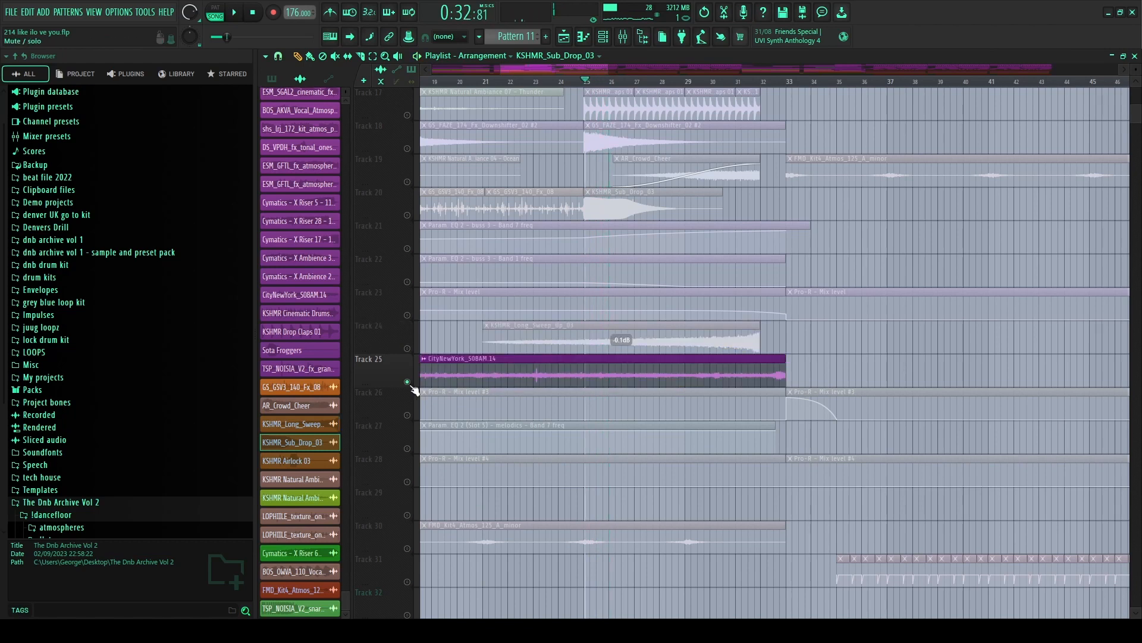
right_click(408, 382)
scroll(426, 307, up, 5)
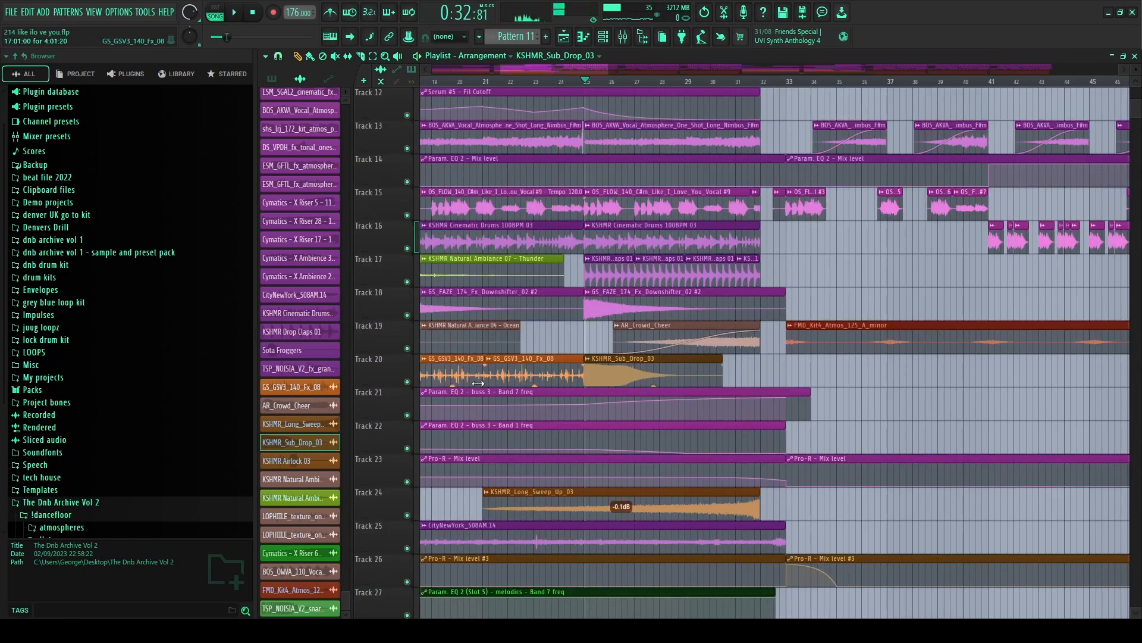
- Audition the KSHMR Drop Claps 01 on Track 17 in solo from bar 25, and unsolo the track
ctrl+scroll(688, 410, up, 4)
right_click(407, 282)
key(space)
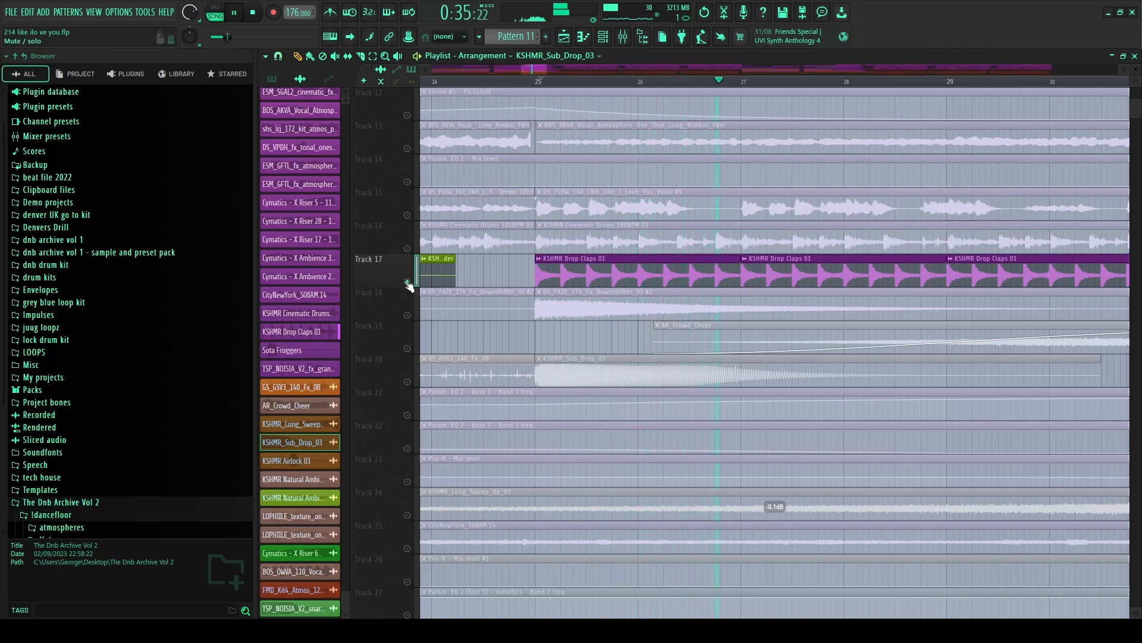
right_click(407, 282)
- Listen to the full build-up, stop playback and review the upper playlist tracks towards bar 33
ctrl+scroll(430, 344, down, 2)
scroll(703, 349, up, 5)
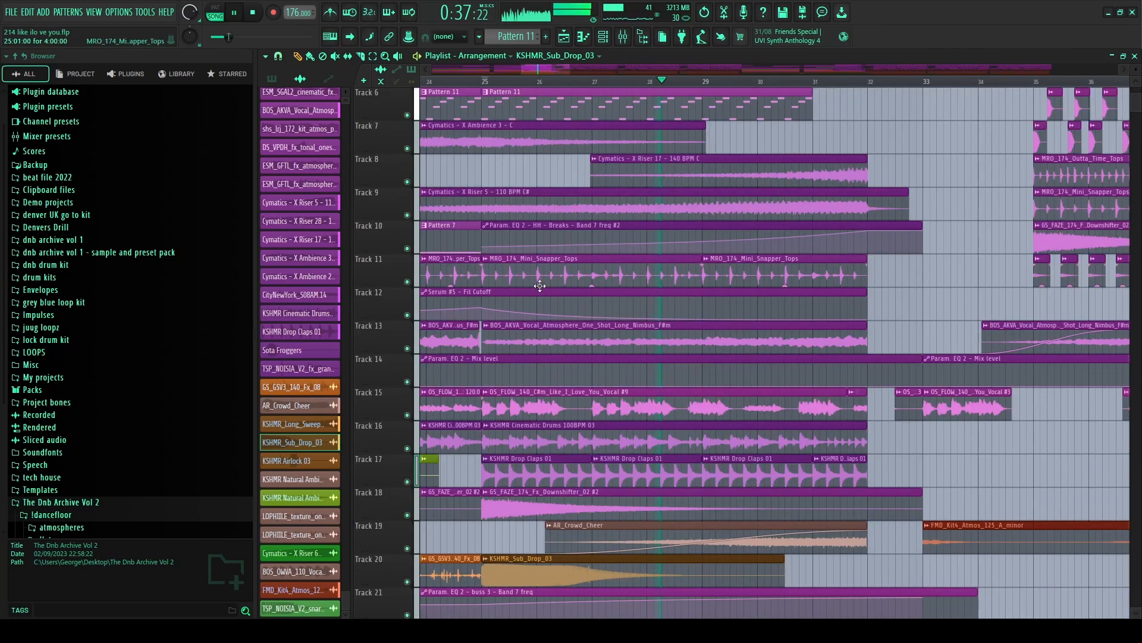
ctrl+scroll(704, 349, up, 2)
key(space)
scroll(703, 349, up, 1)
ctrl+scroll(704, 349, down, 2)
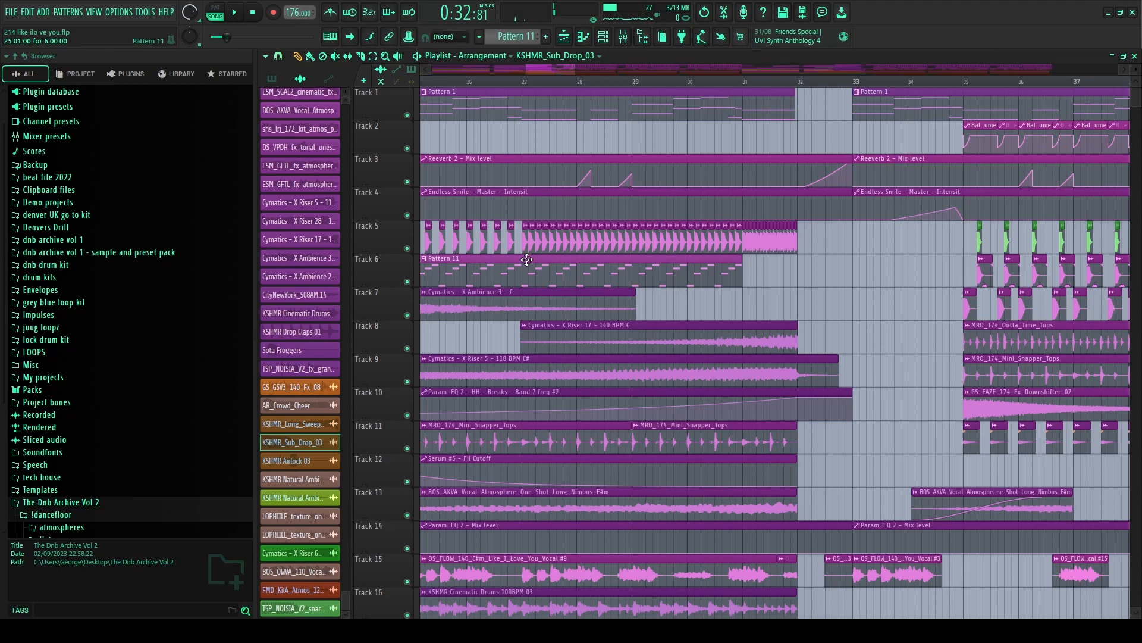
scroll(527, 259, left, 2)
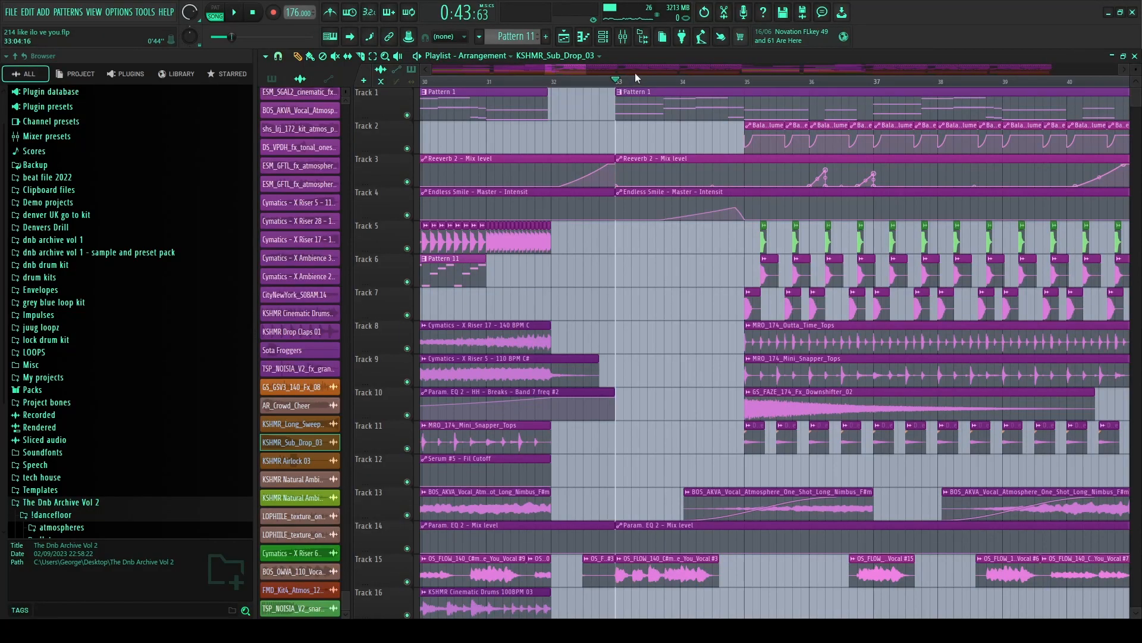
- Select Pattern 1 at bar 33, show its channels and check the first Serum instrument during a short playback
click(667, 112)
click(604, 37)
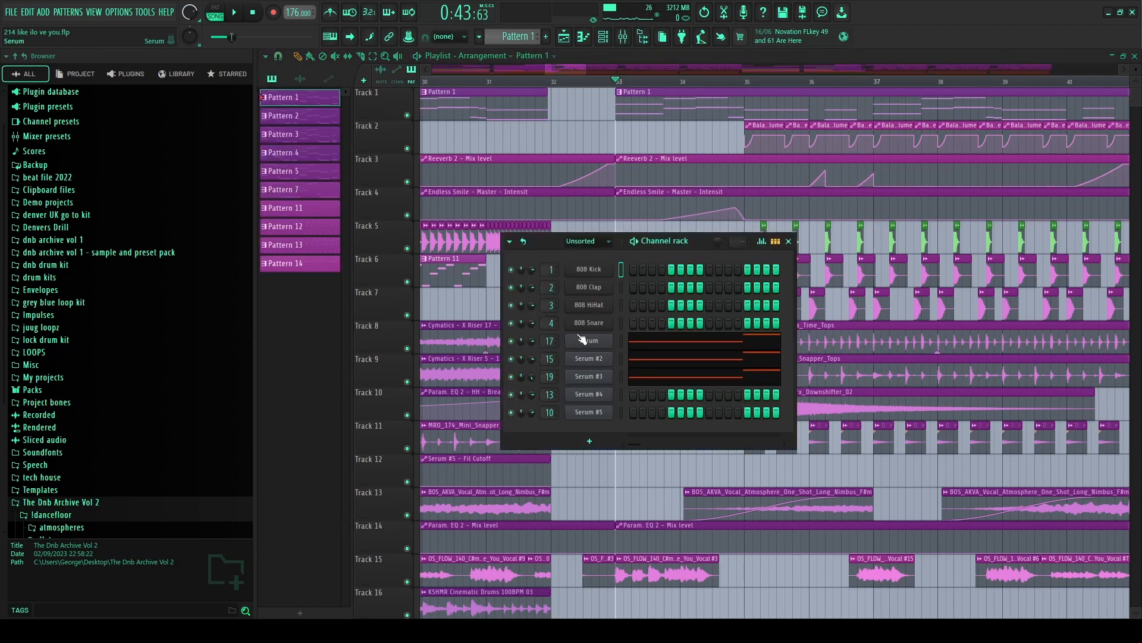
drag(562, 120, 590, 116)
key(space)
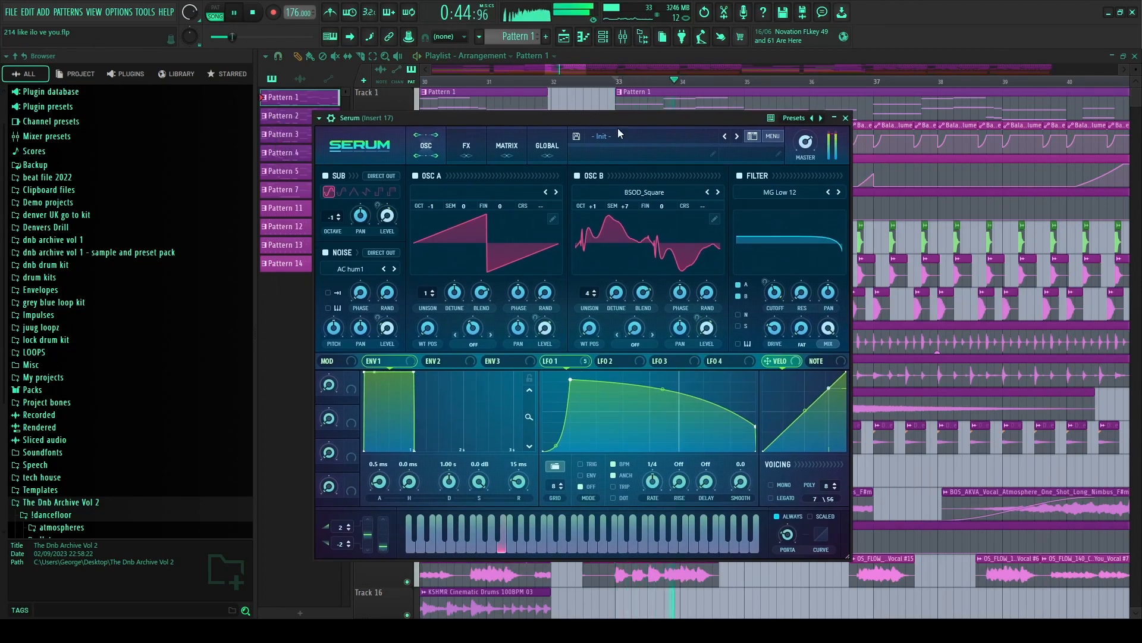
click(846, 118)
key(space)
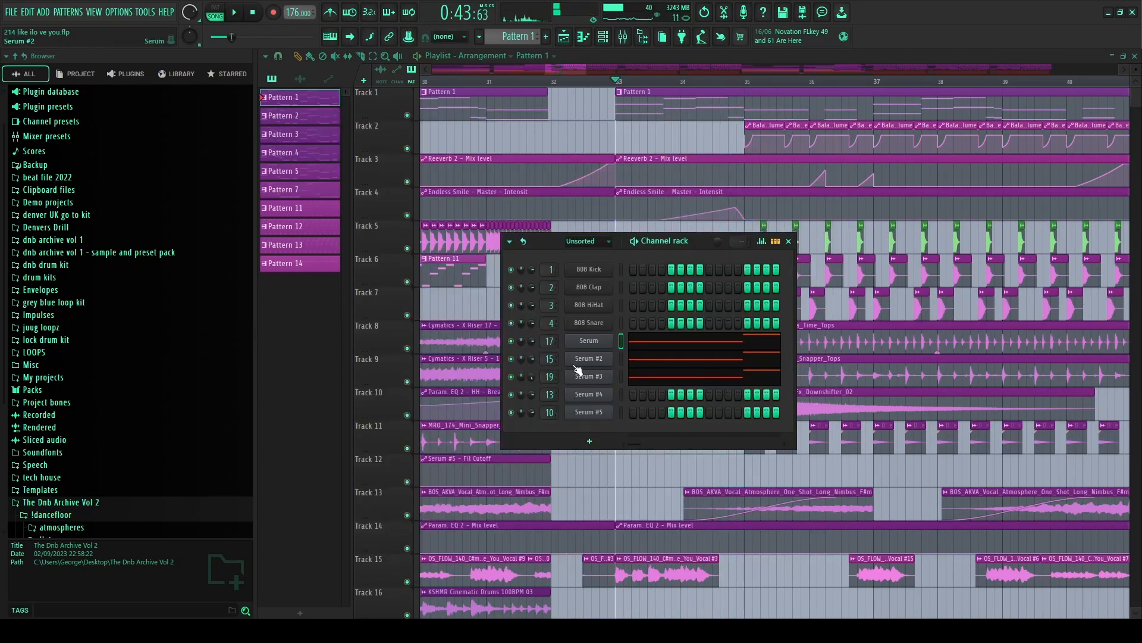
- Reopen the first Serum instrument, examine its oscillator, noise and filter settings and audition the patch with a test note
click(599, 341)
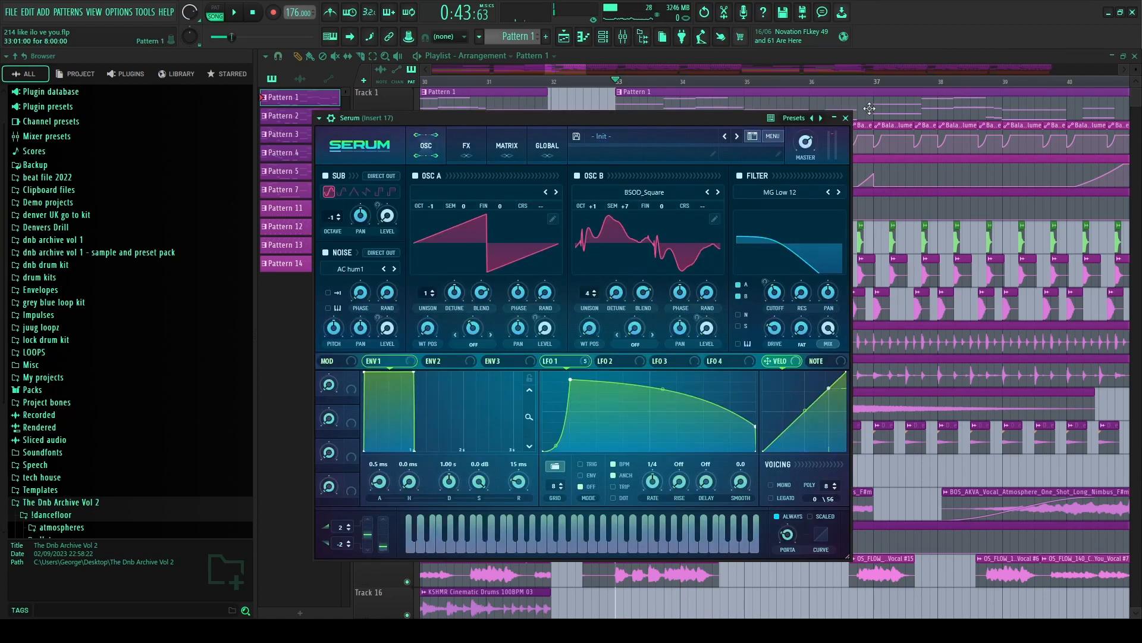
drag(598, 115, 694, 138)
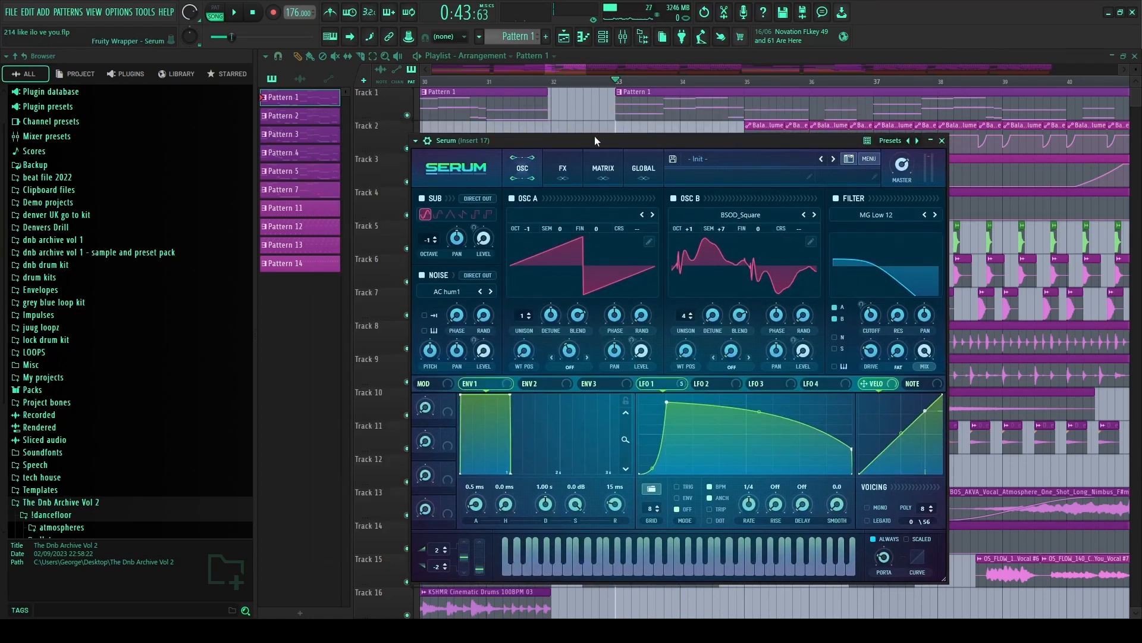
drag(595, 141, 534, 127)
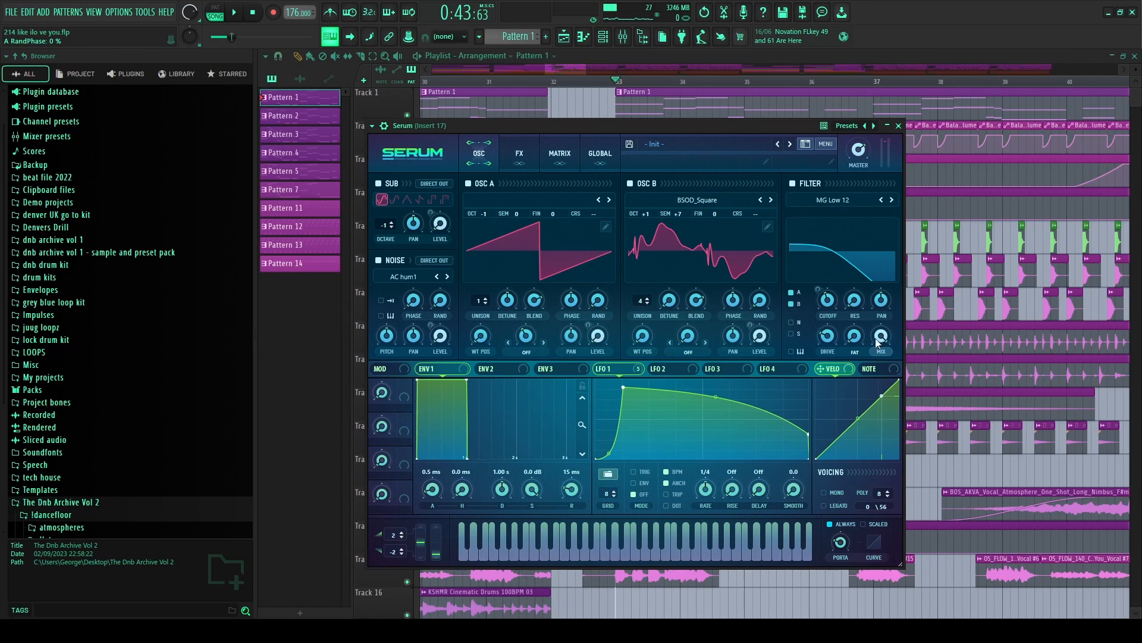
drag(593, 127, 588, 120)
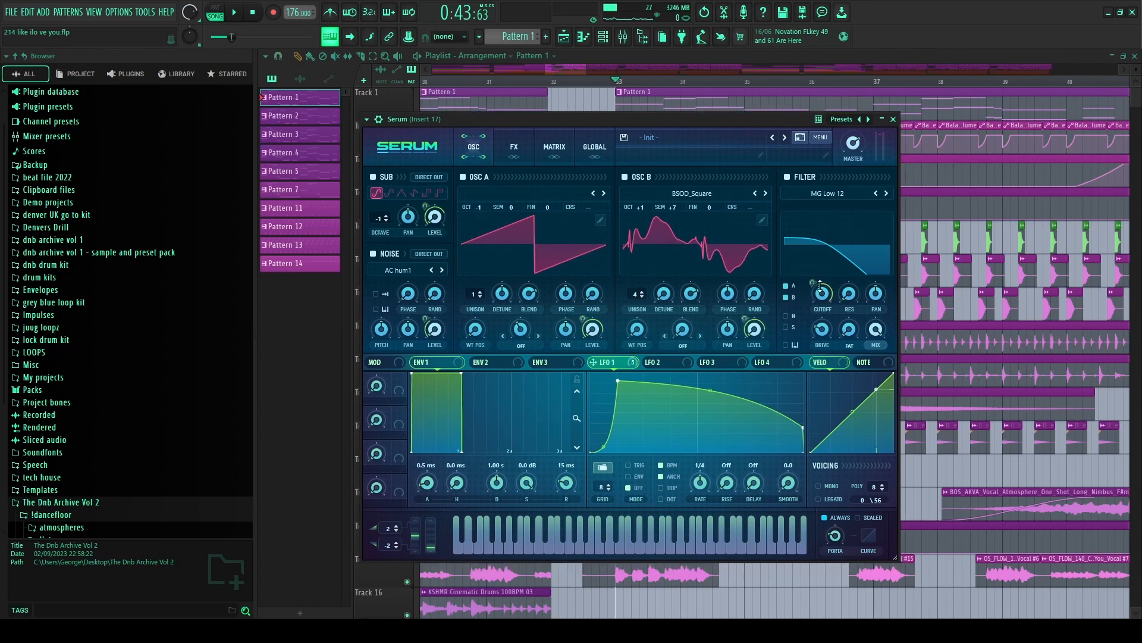
key(x)
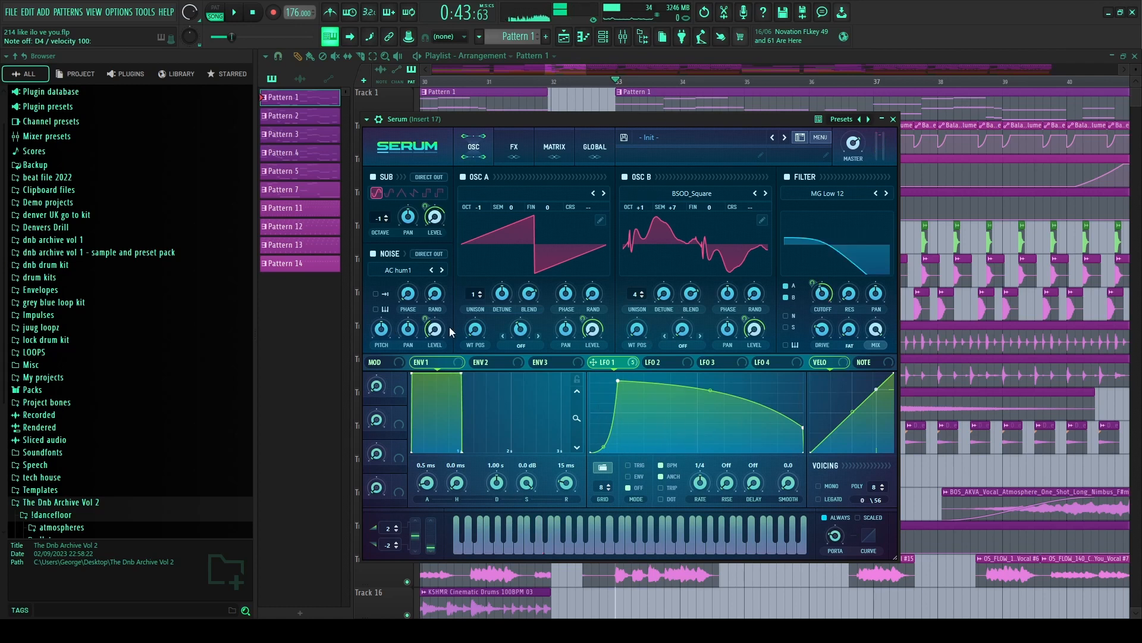
- Review the first Serum's effects page, return to its oscillator page and close the instrument
click(499, 157)
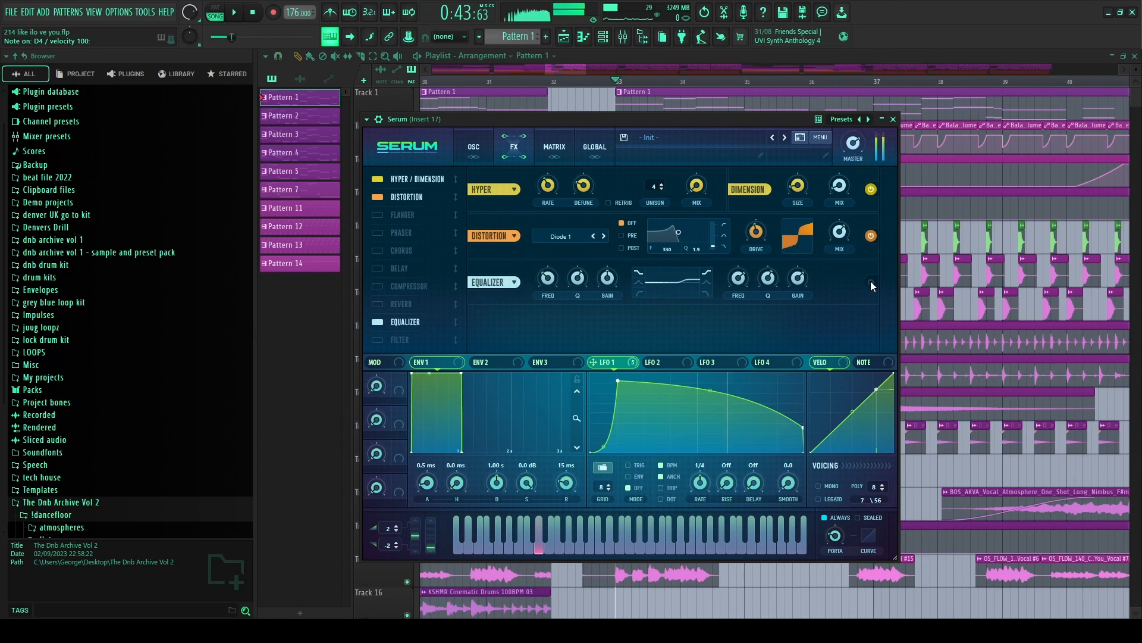
click(480, 154)
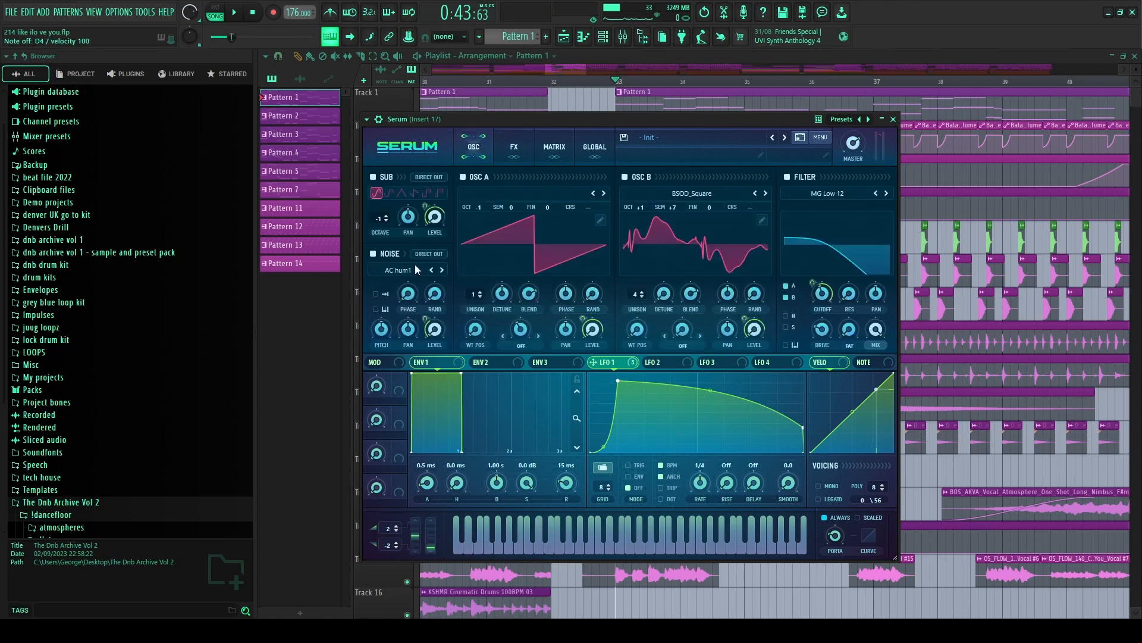
click(893, 119)
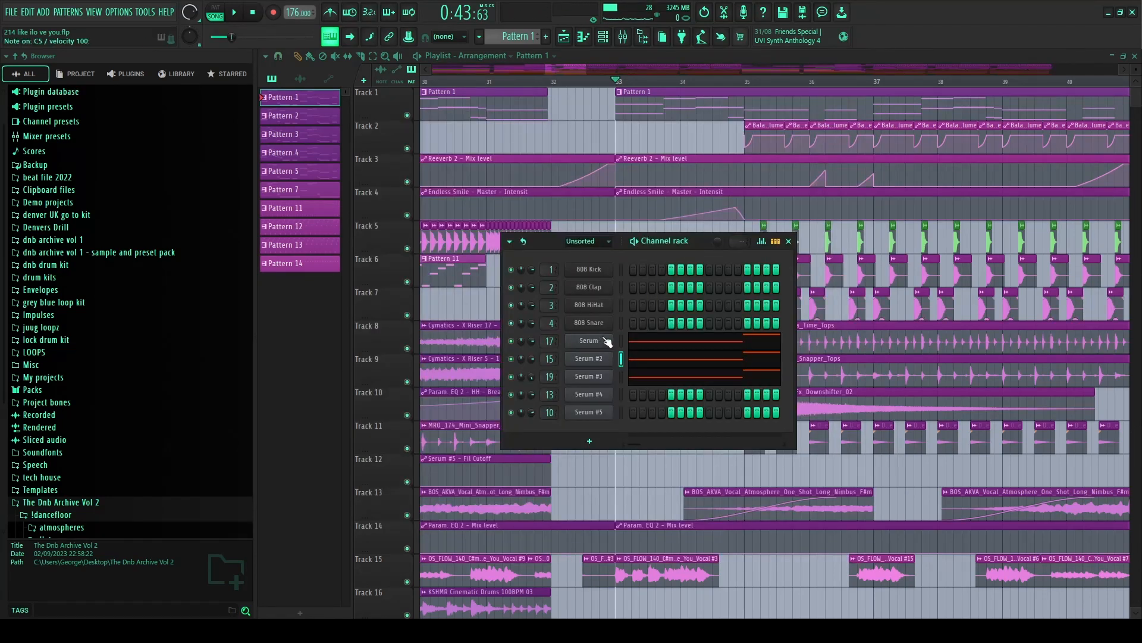
- Open Serum #2 and show its melodics mixer track
click(590, 359)
click(591, 361)
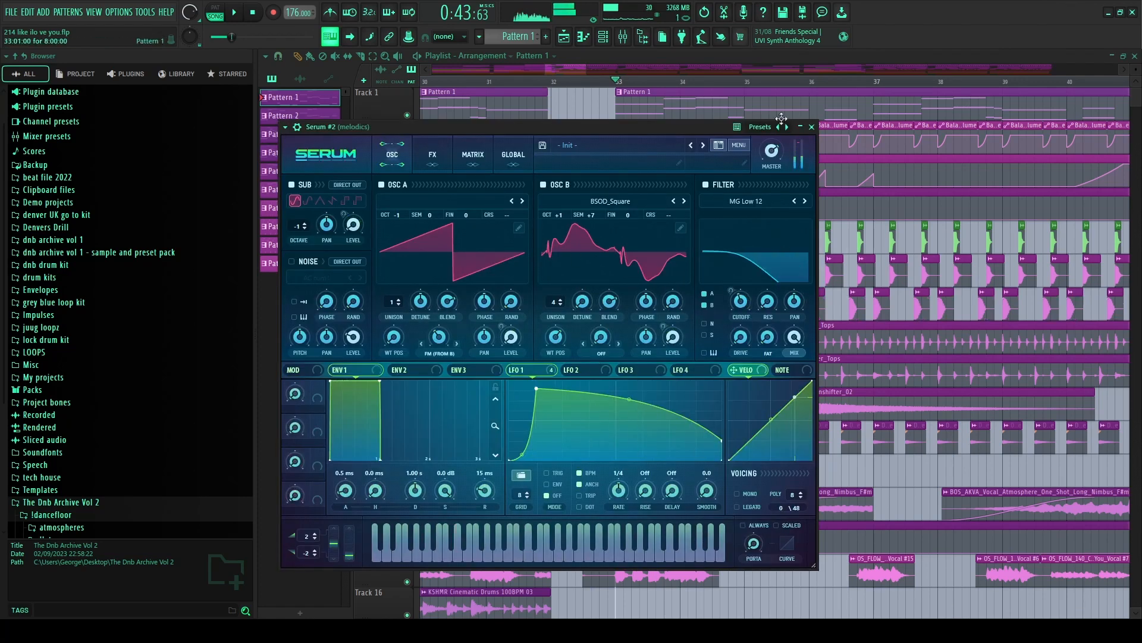
click(623, 38)
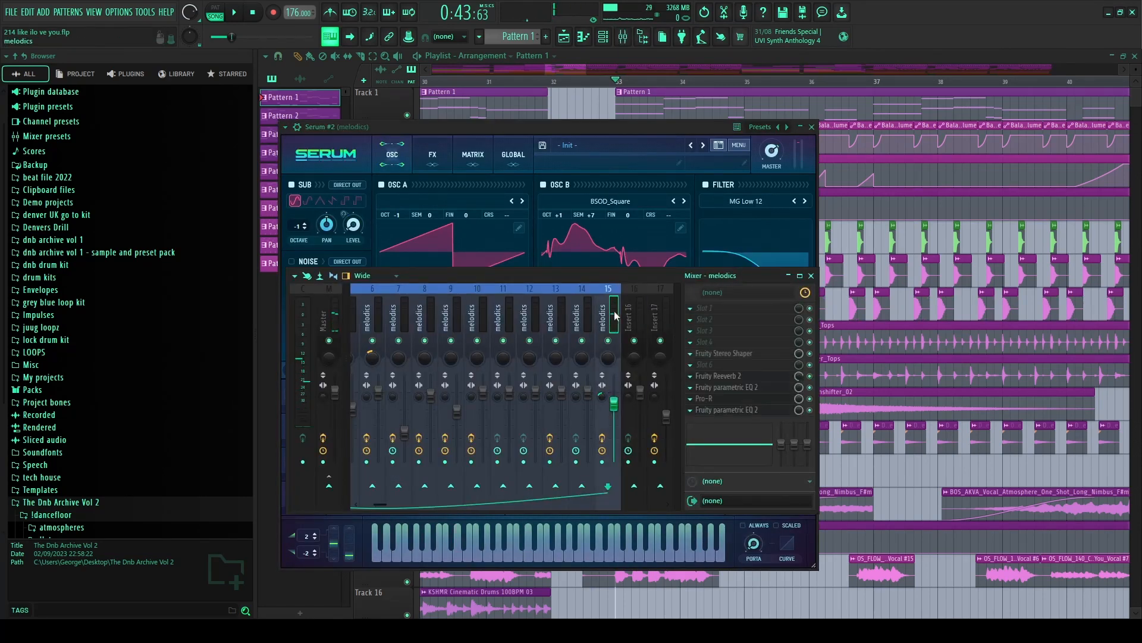
- Inspect the Fruity Stereo Shaper, Fruity Reeverb 2 and Pro-R effects on mixer track 15
click(738, 355)
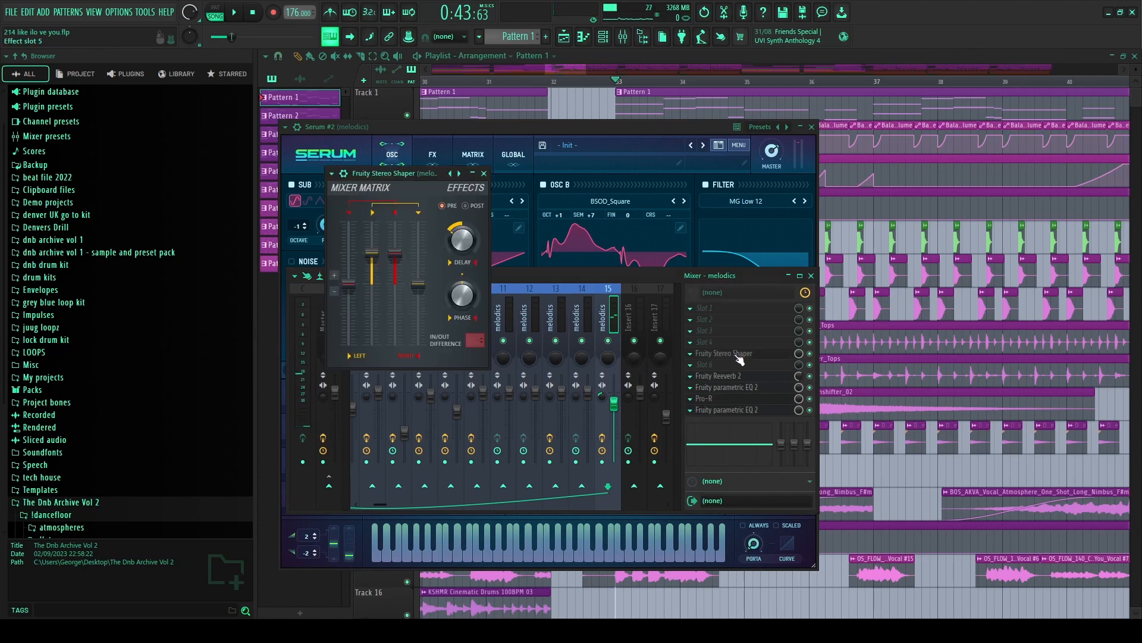
click(484, 173)
click(717, 378)
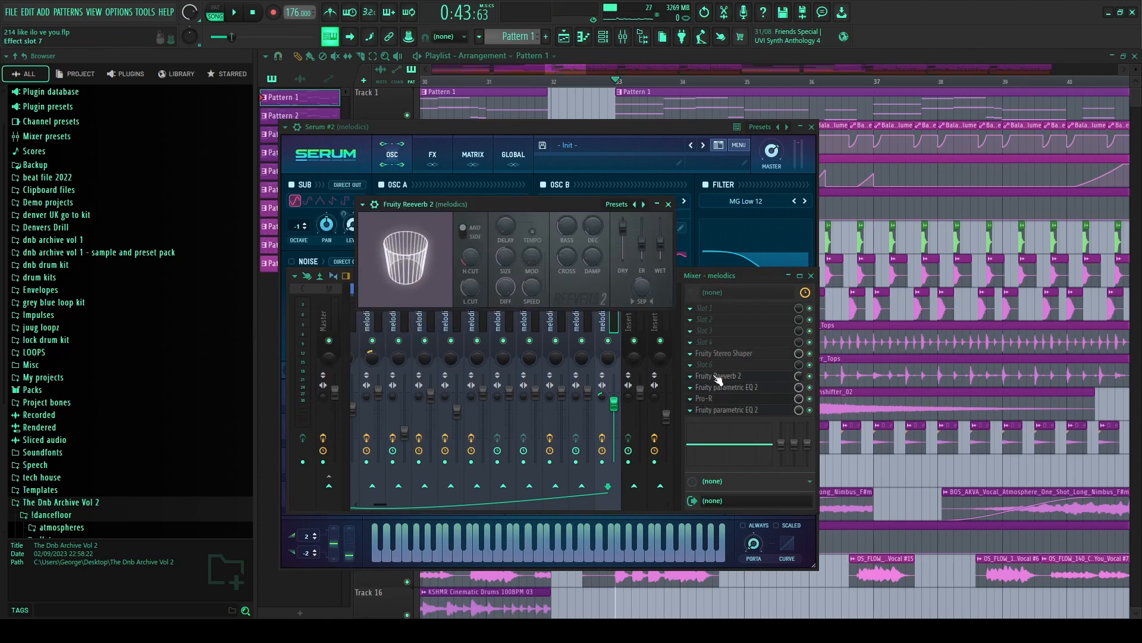
click(717, 377)
click(720, 399)
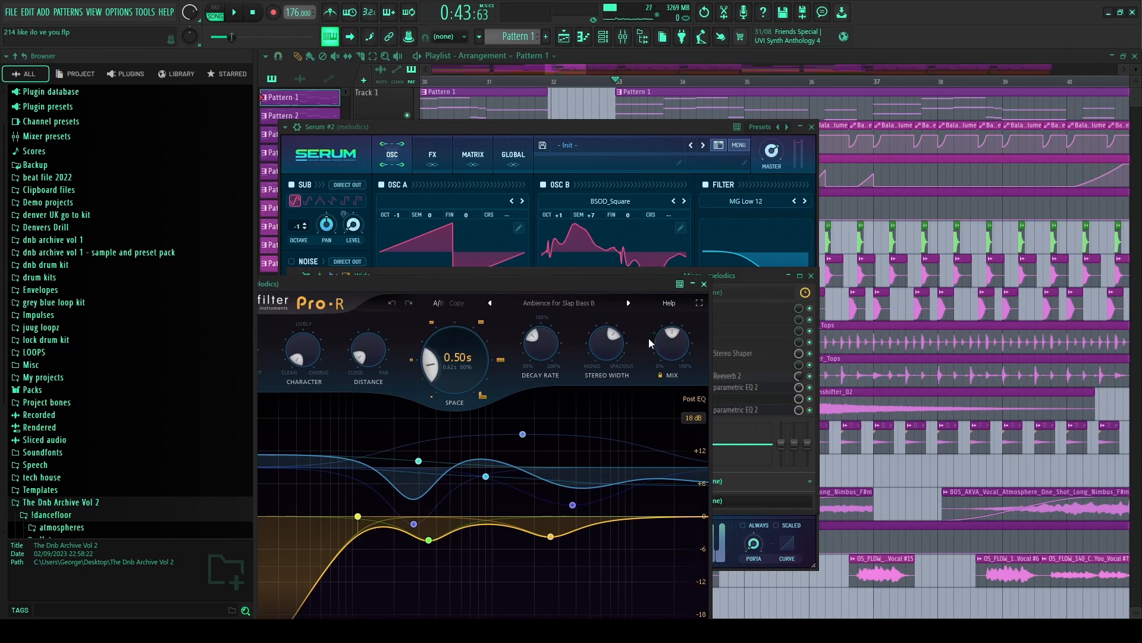
click(706, 284)
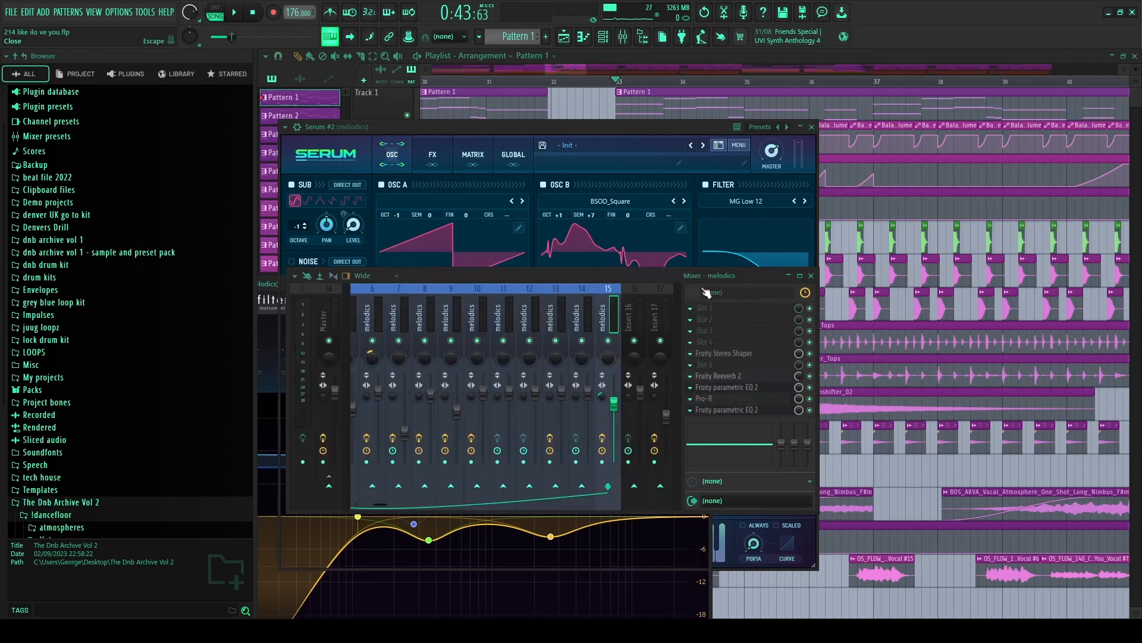
- Audition Serum #2 with a test note, move the mixer clear of the synth and close the mixer
key(z)
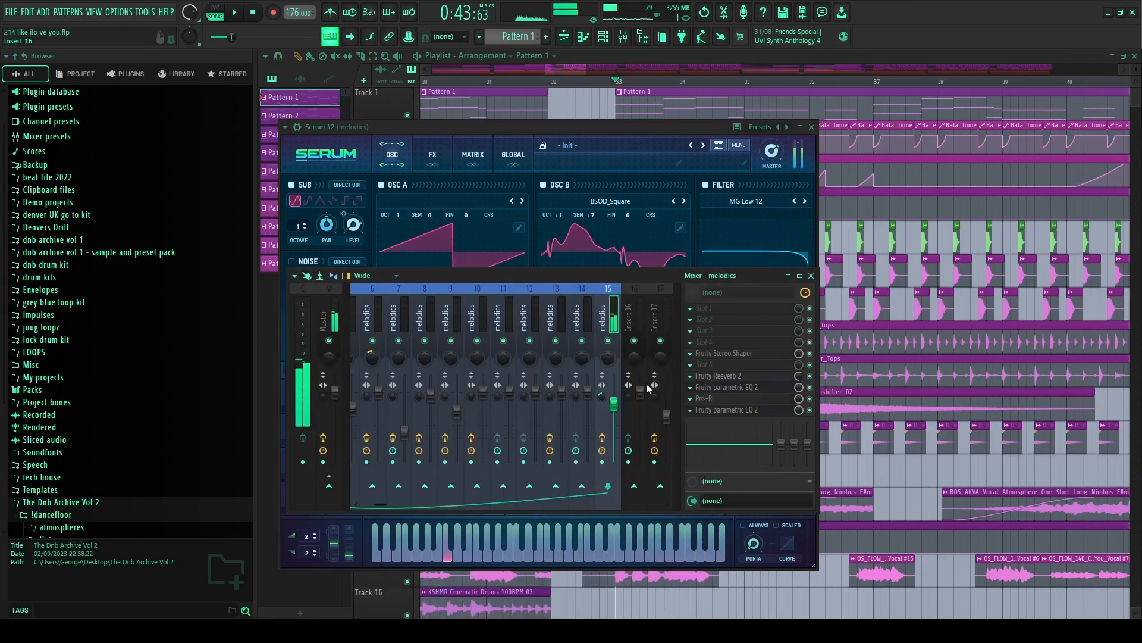
drag(630, 278, 651, 390)
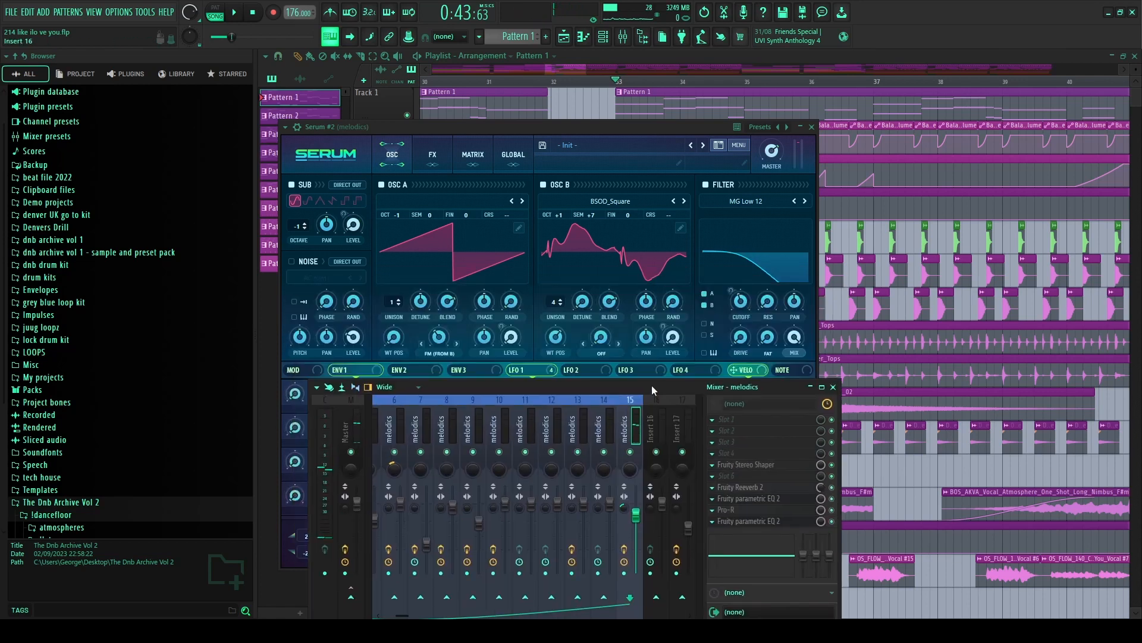
click(833, 387)
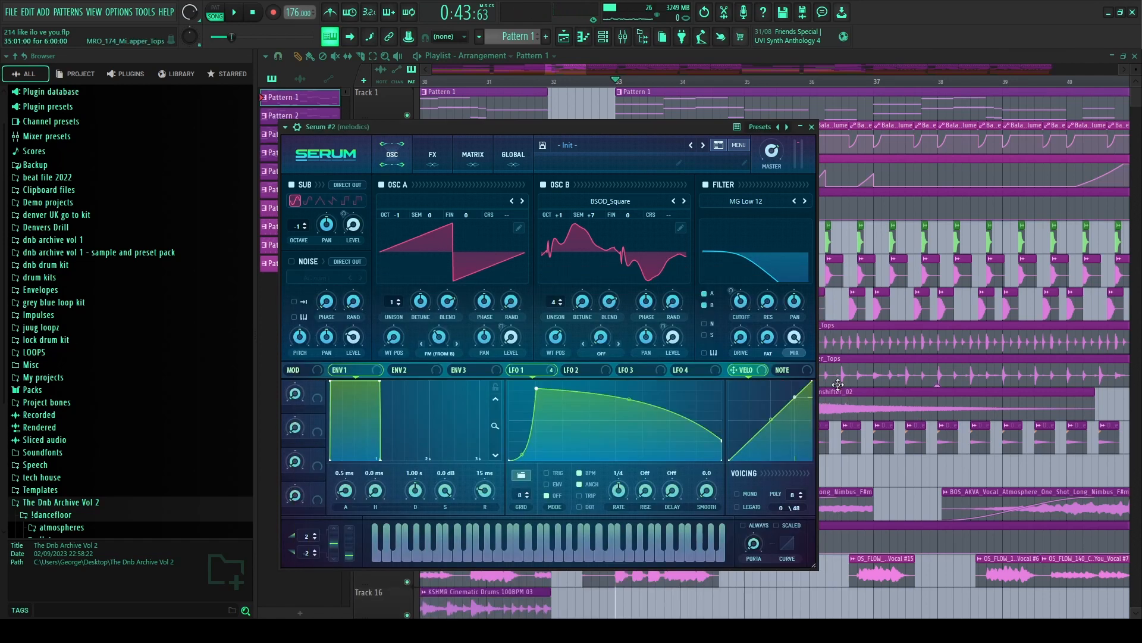
- Close Serum #2 and check the sub patch in Serum #3, closing it too
click(811, 126)
click(598, 380)
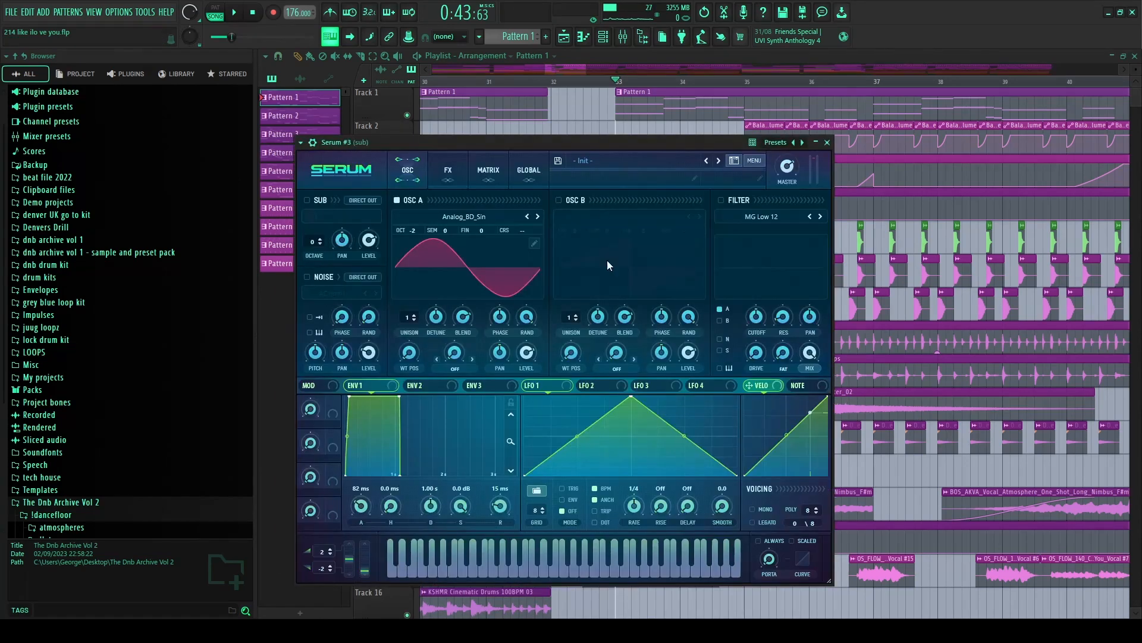
click(827, 142)
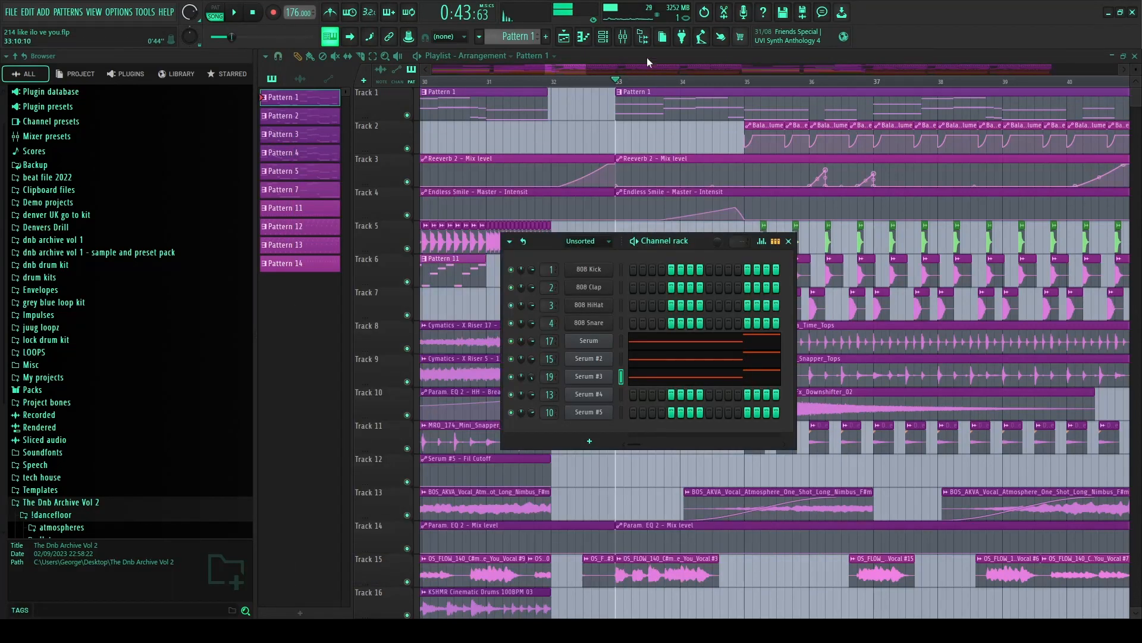
- Show the mixer's Insert 17 and inspect its Saturation Knob, kHs Distortion and OTT effects
click(622, 36)
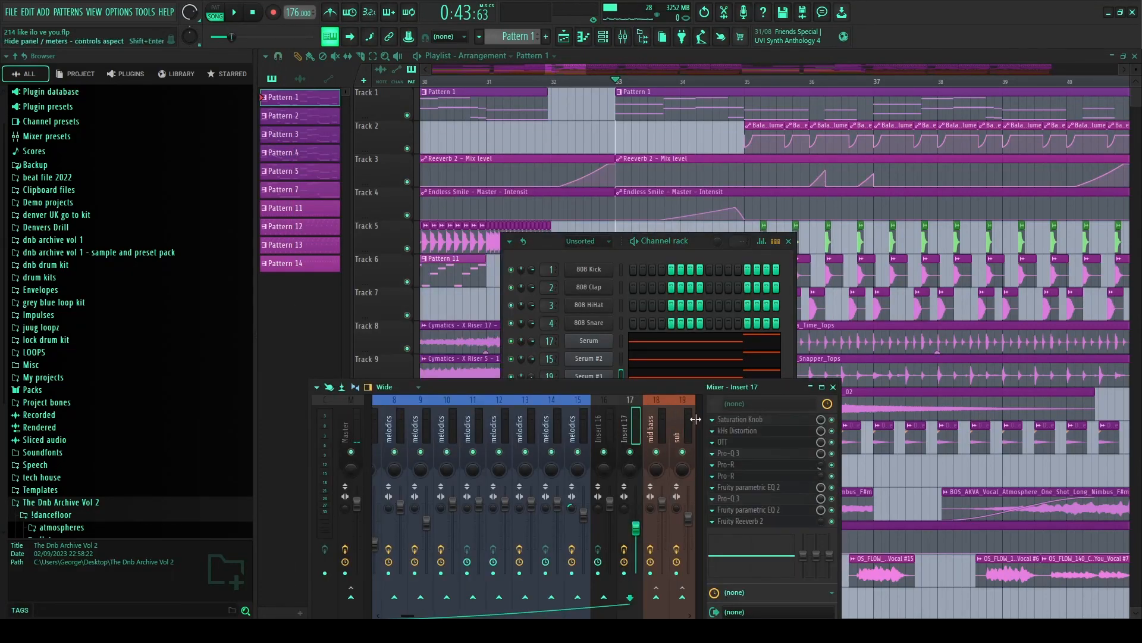
click(739, 420)
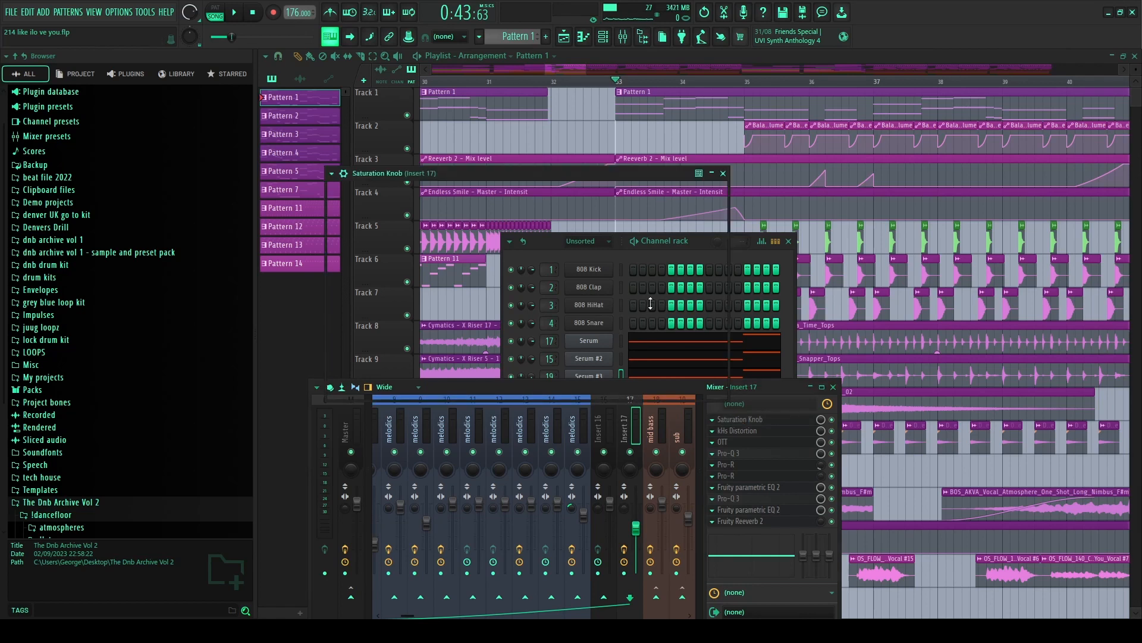
click(737, 430)
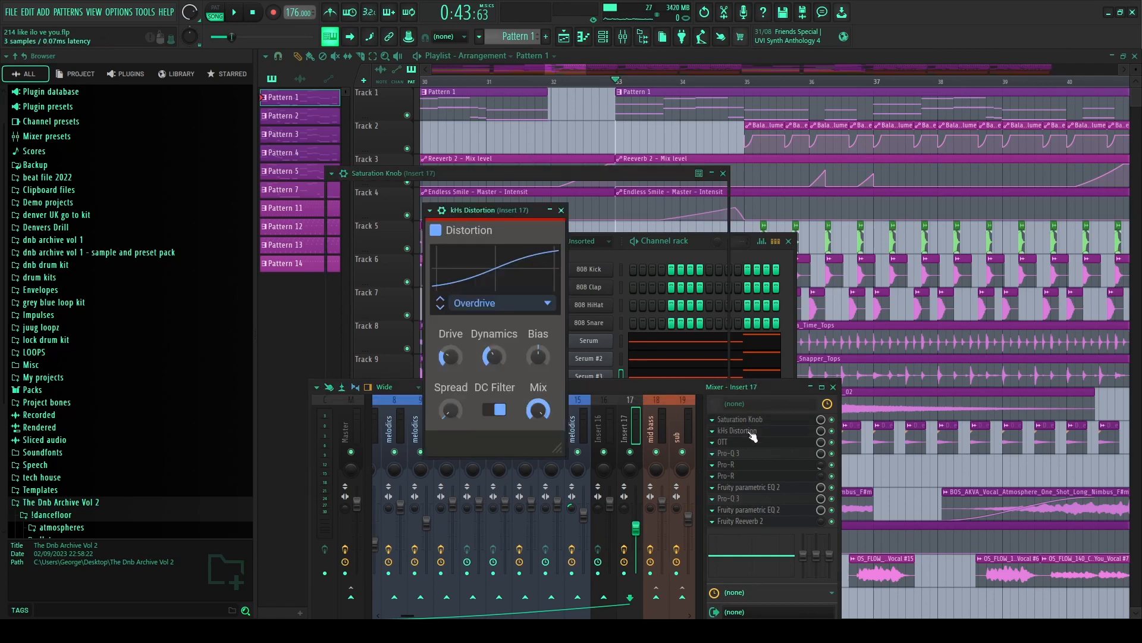
click(722, 441)
drag(432, 211, 460, 200)
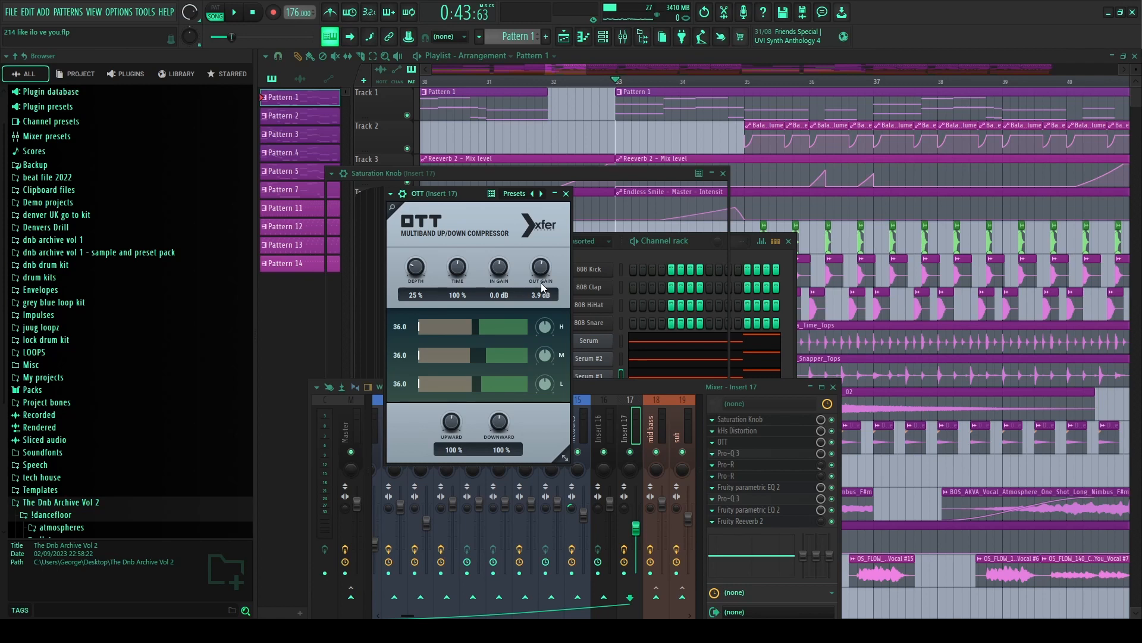
- Inspect the first Pro-Q 3 on Insert 17 while briefly playing the song, check its Pro-R reverb, and close both plugins
click(736, 452)
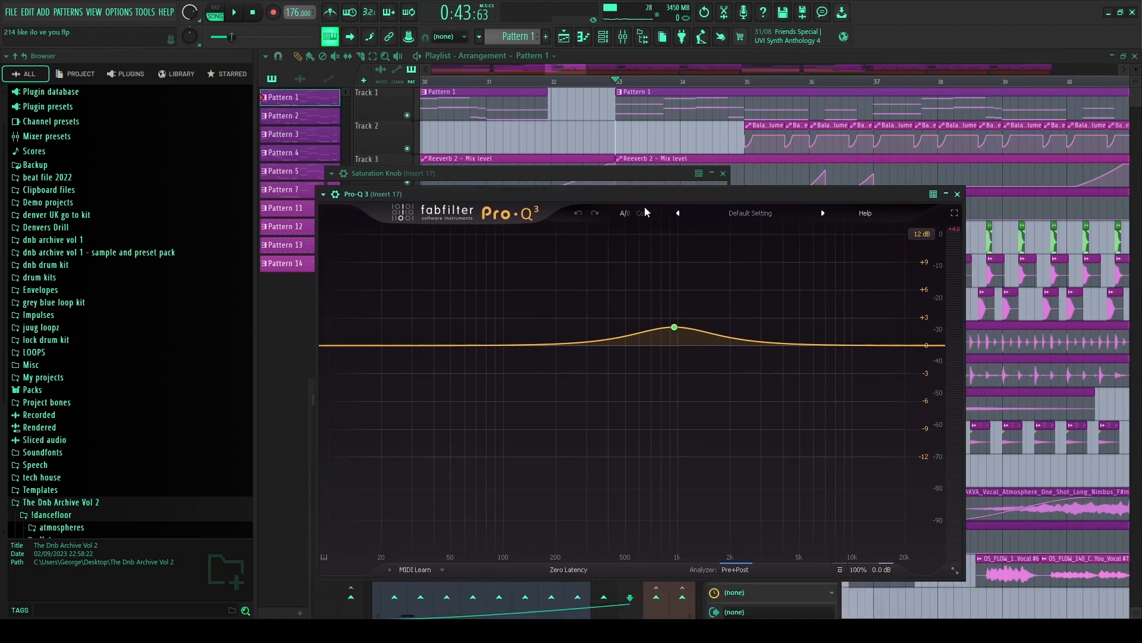
key(space)
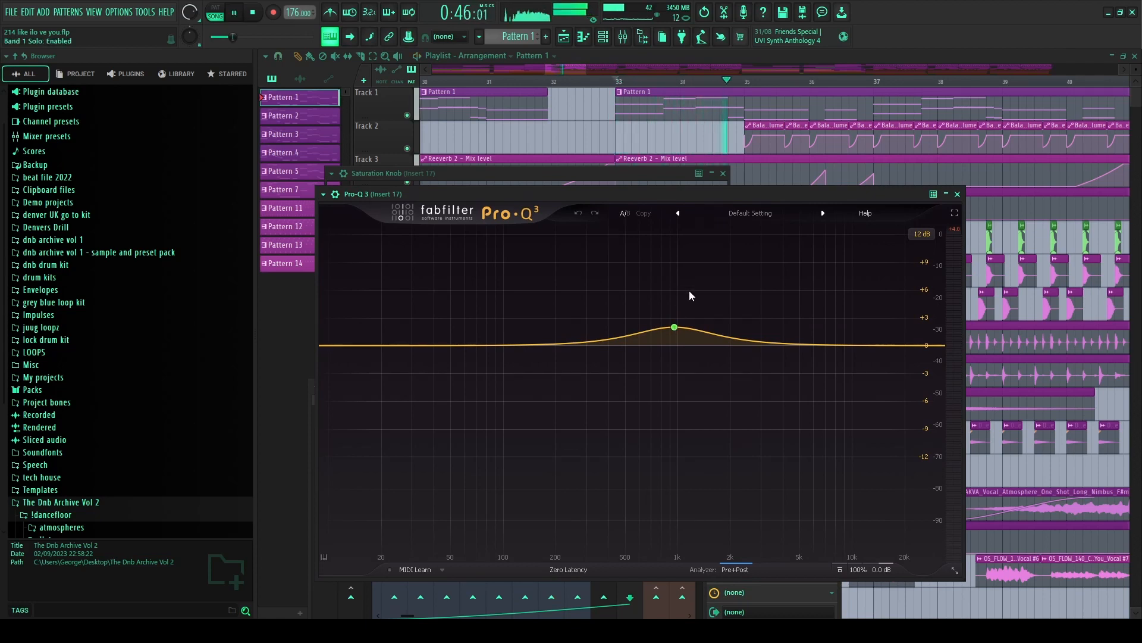
key(space)
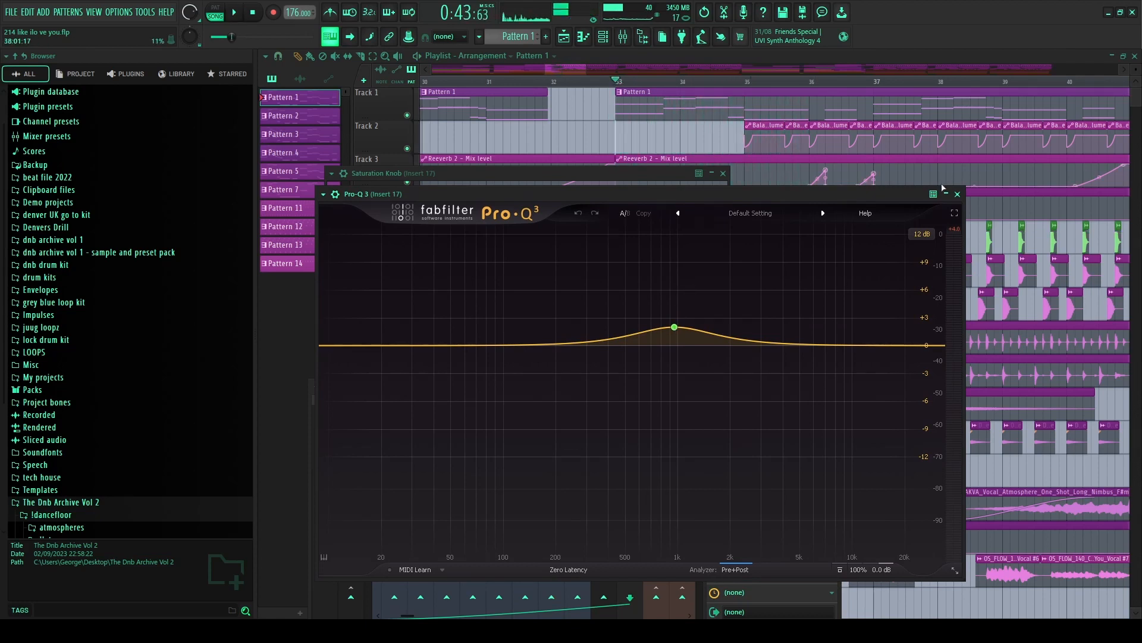
click(957, 194)
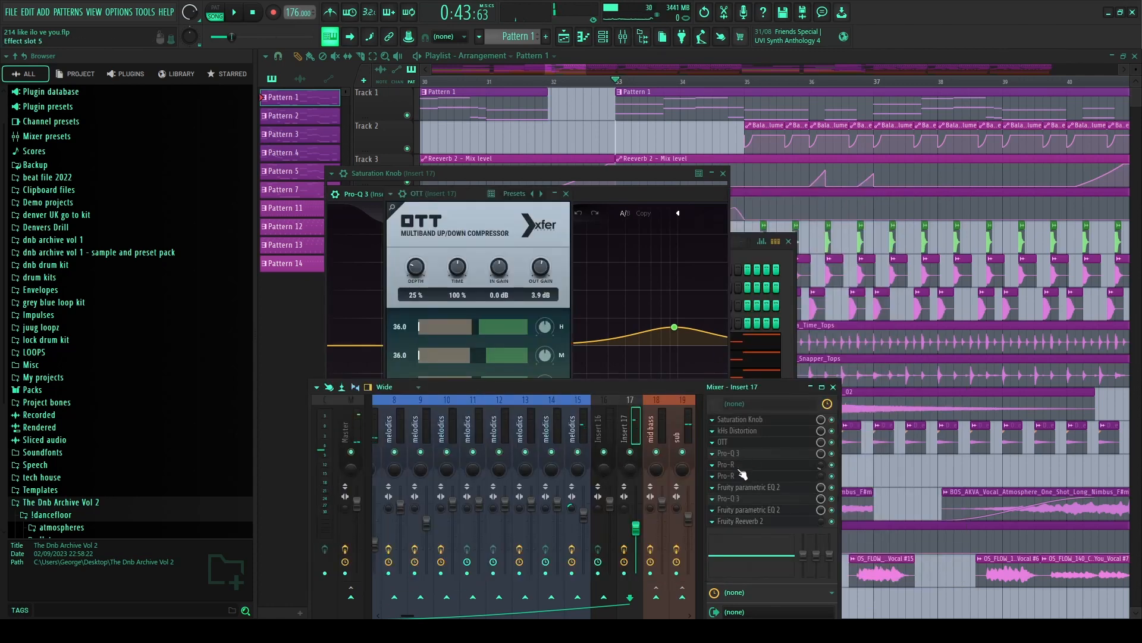
click(738, 466)
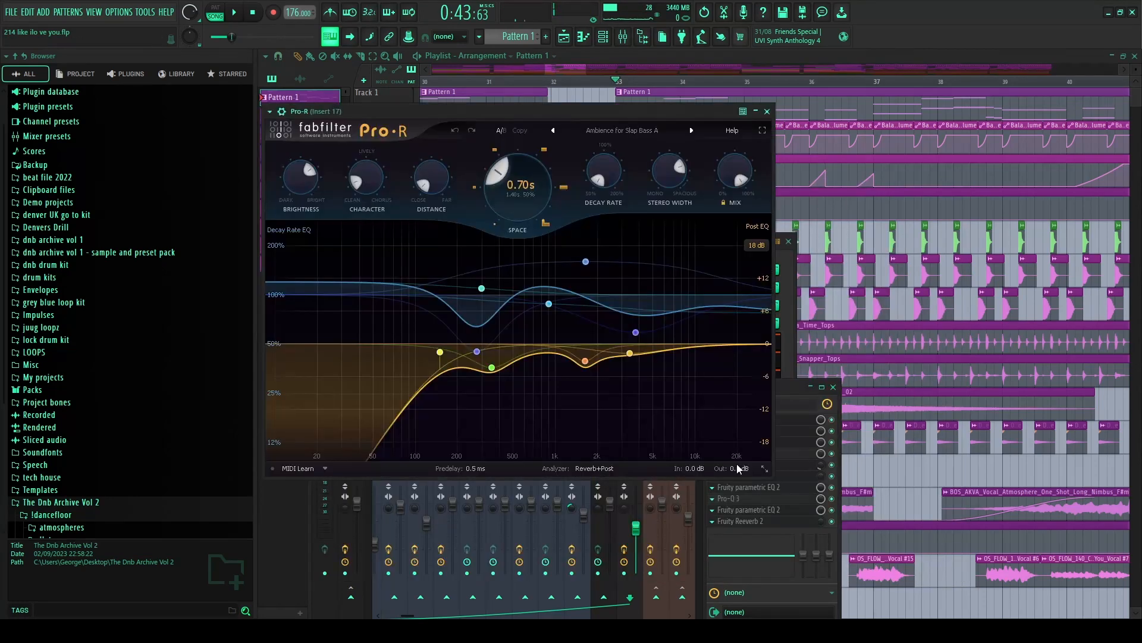
click(768, 112)
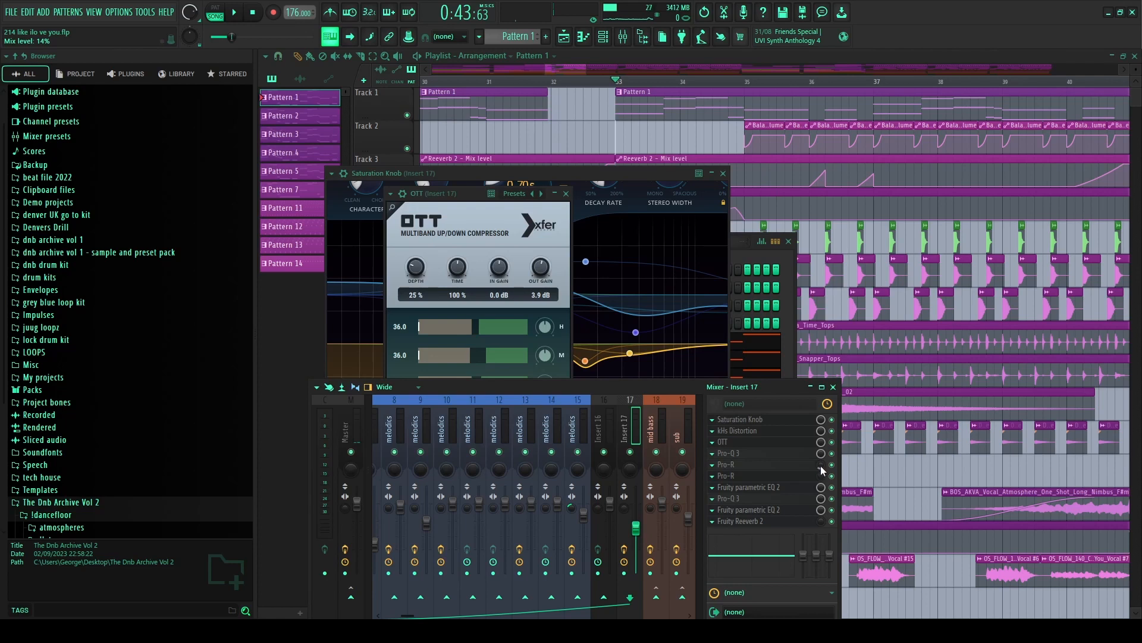
- Inspect Insert 17's two Fruity parametric EQ 2 effects and second Pro-Q 3 with a short playback, and close the plugin and mixer windows
key(space)
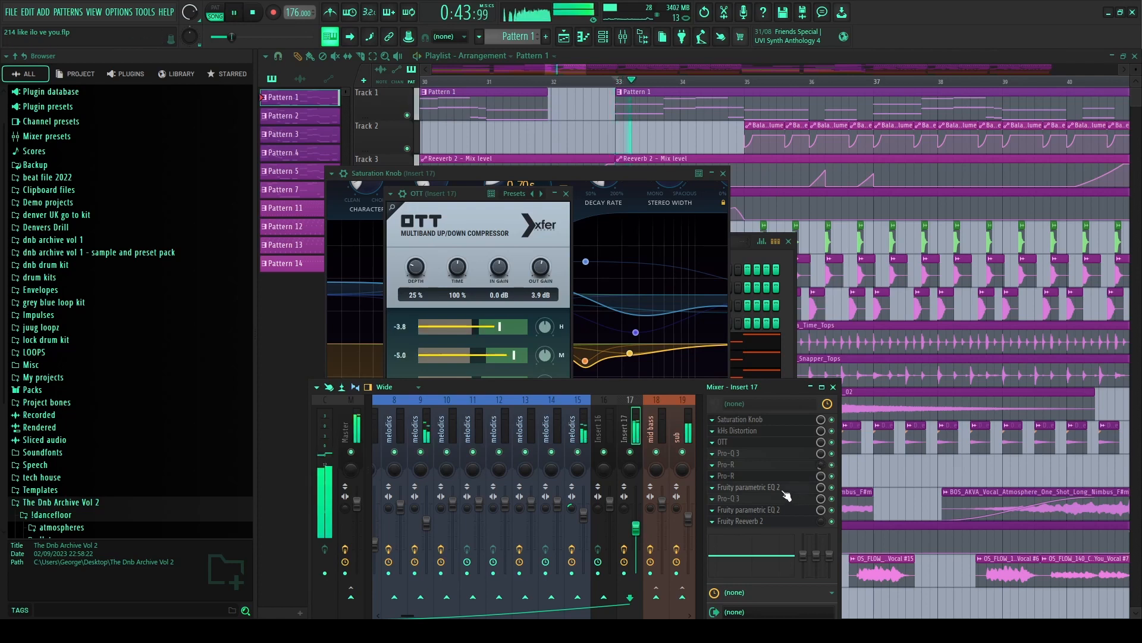
click(784, 490)
key(space)
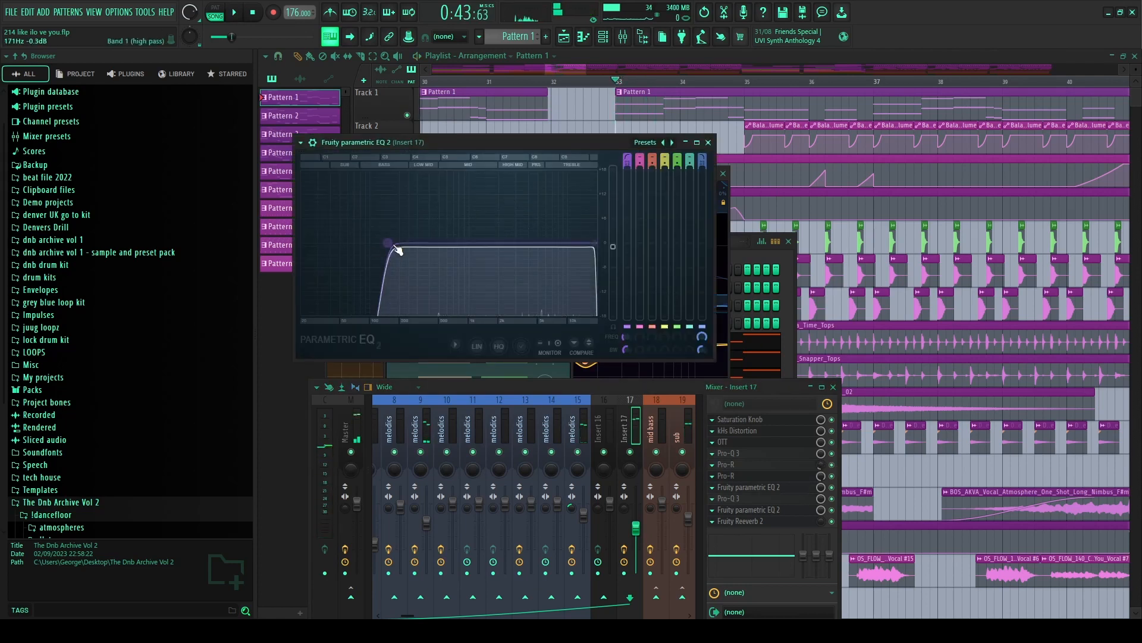
click(740, 489)
click(740, 489)
click(738, 499)
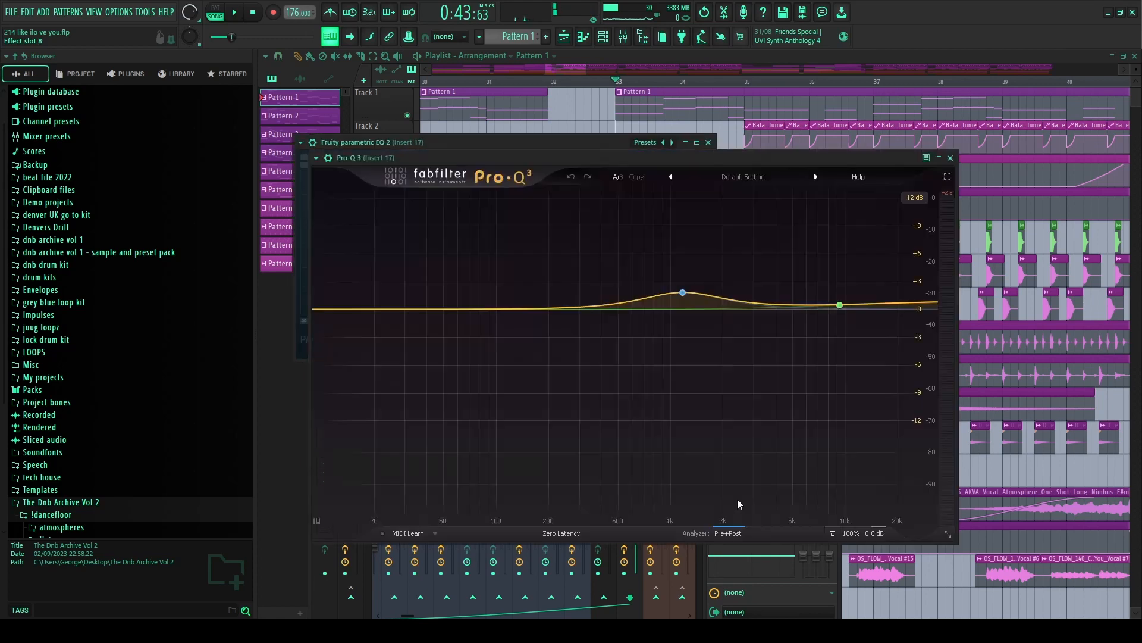
click(950, 158)
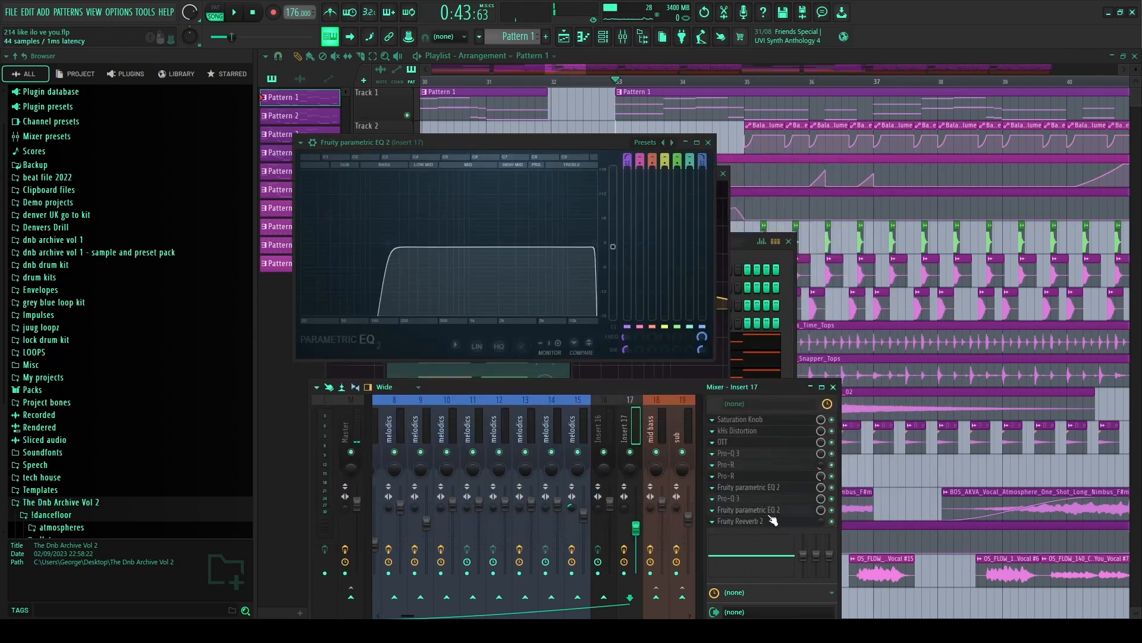
click(749, 510)
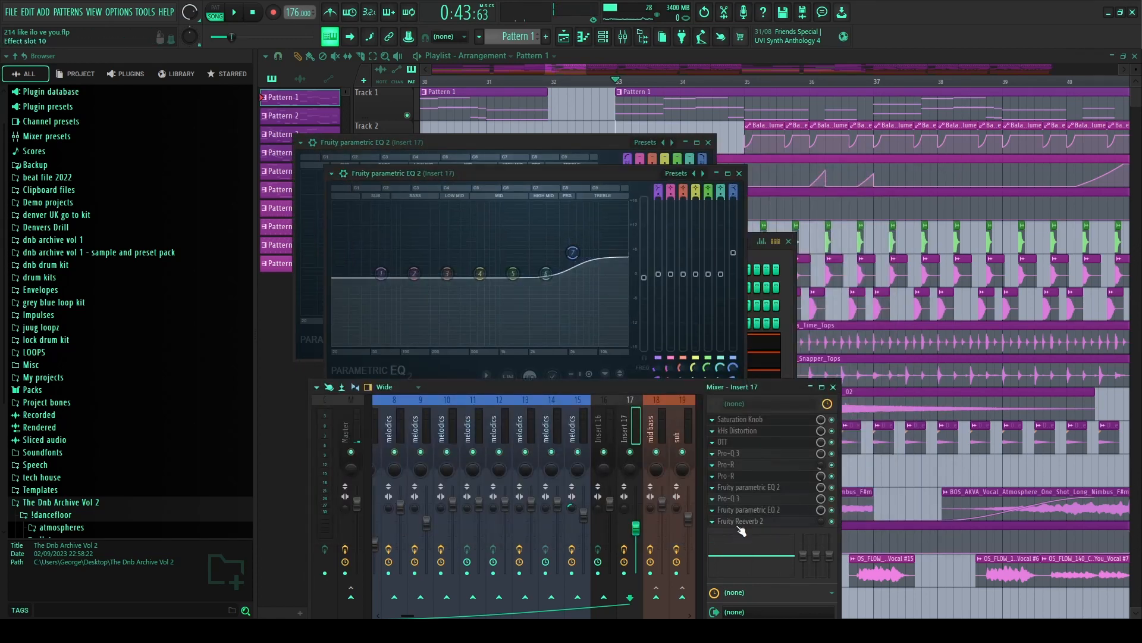
right_click(866, 478)
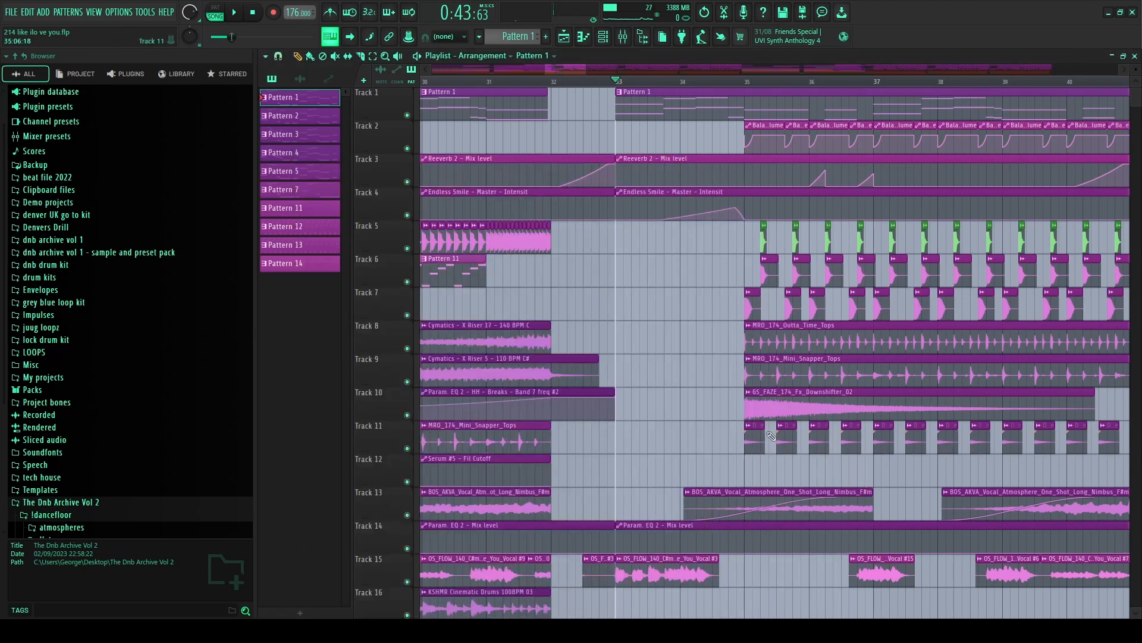
- Play the pre-drop from bar 33 into the drop and set the playback start to bar 35
key(space)
scroll(689, 279, down, 3)
scroll(666, 275, up, 5)
scroll(678, 279, down, 2)
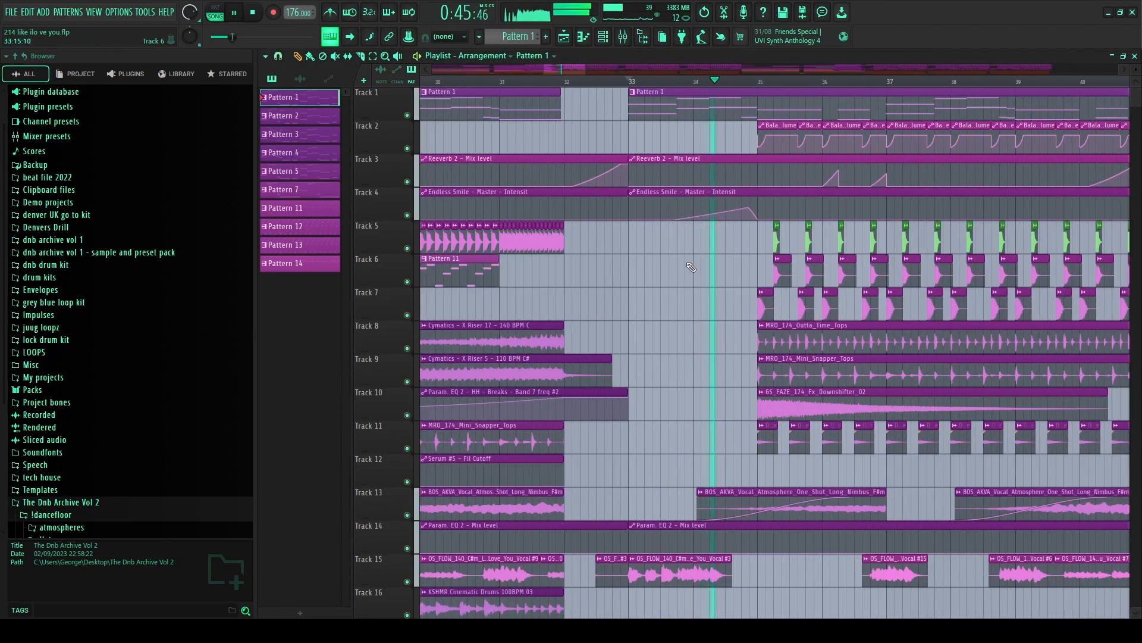
scroll(660, 282, down, 2)
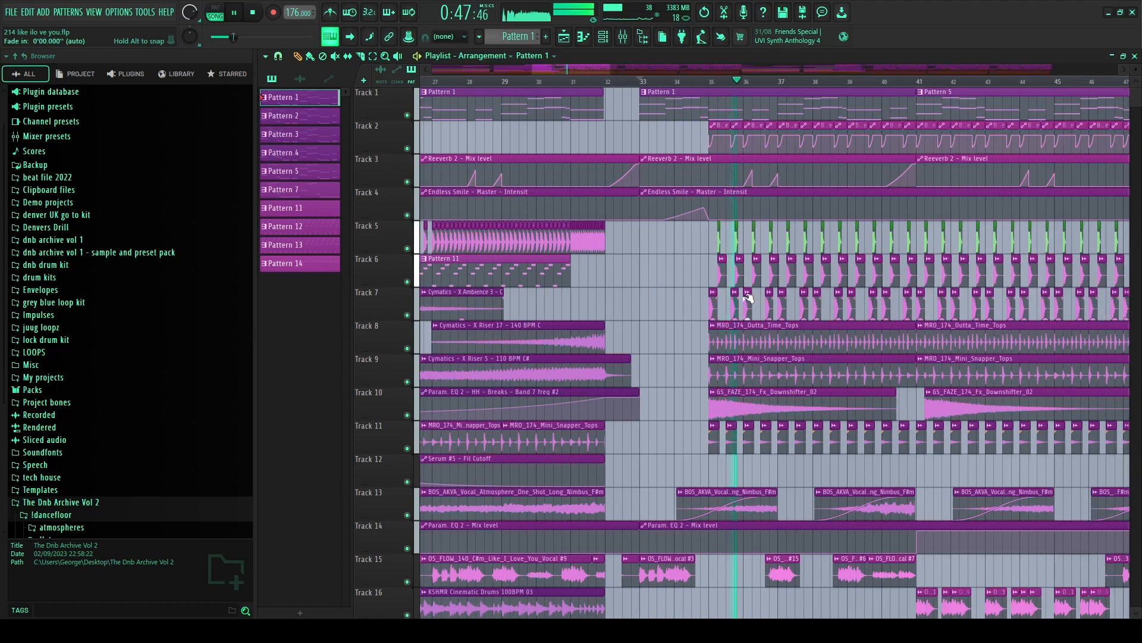
key(space)
click(688, 82)
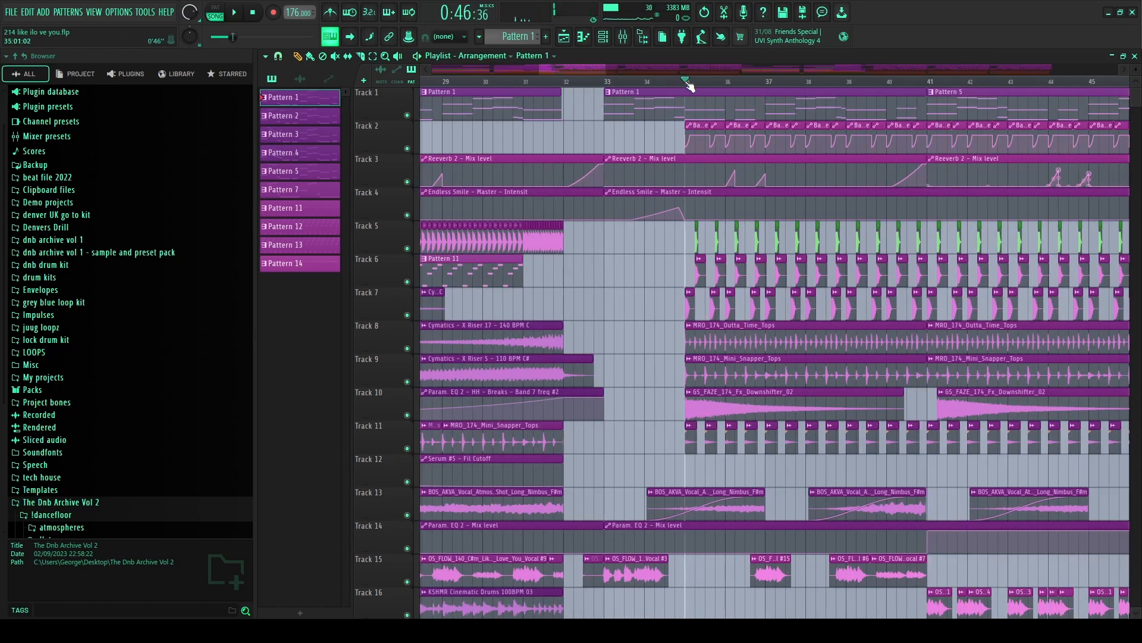
- Select the sub volume automation on Track 2 and watch the Fruity Balance effect on the sub mixer track during playback
scroll(694, 101, up, 7)
scroll(705, 126, up, 2)
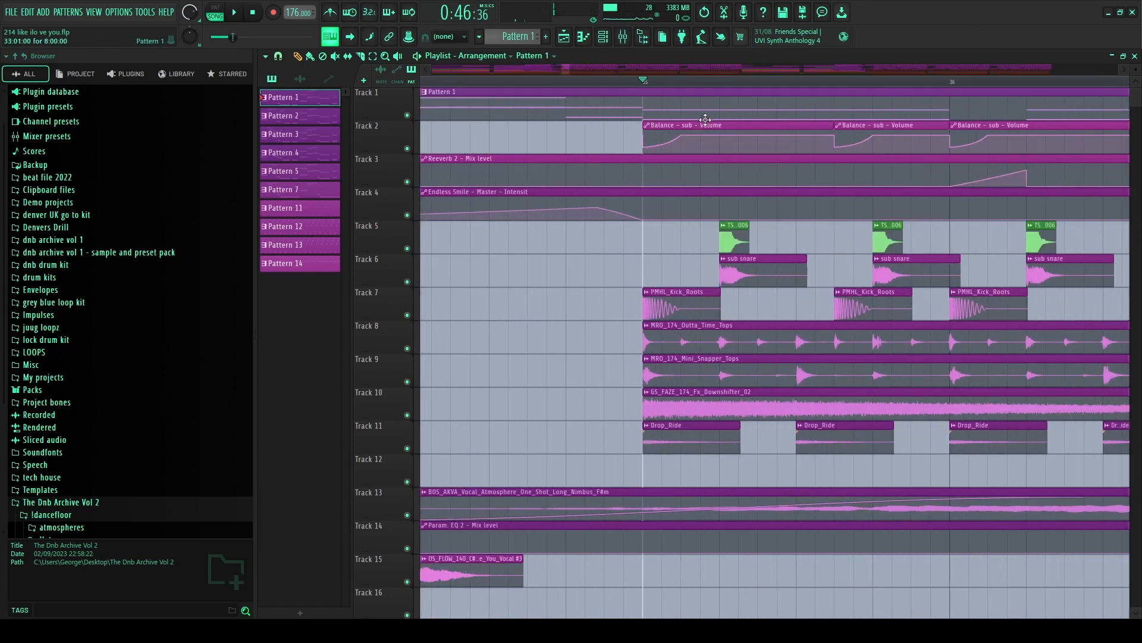
click(662, 123)
scroll(629, 72, down, 3)
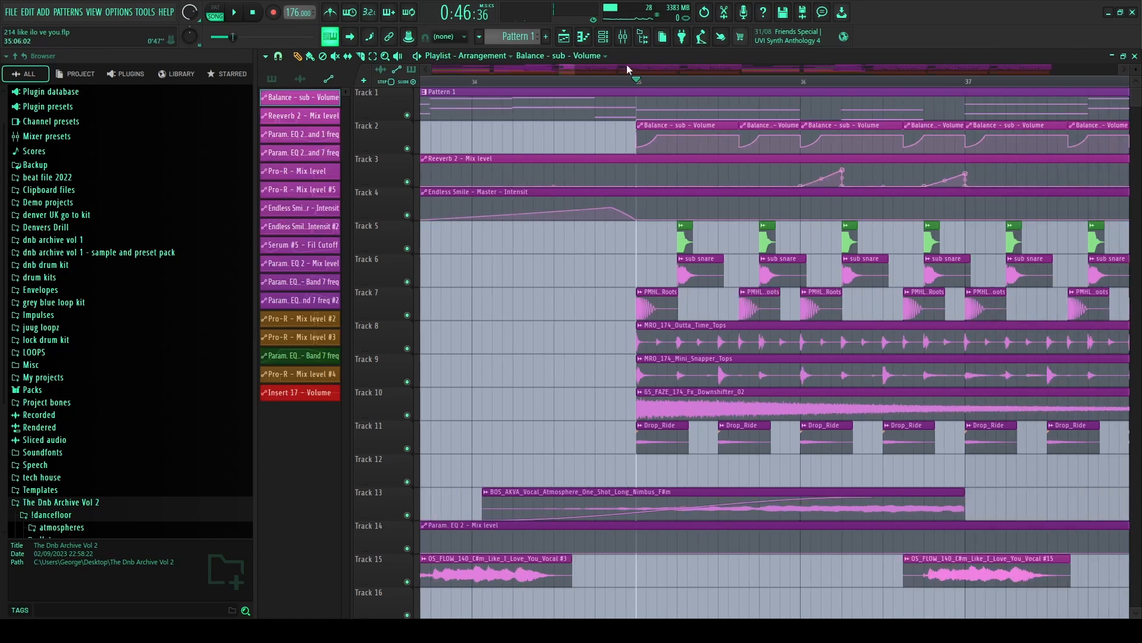
click(623, 37)
click(677, 433)
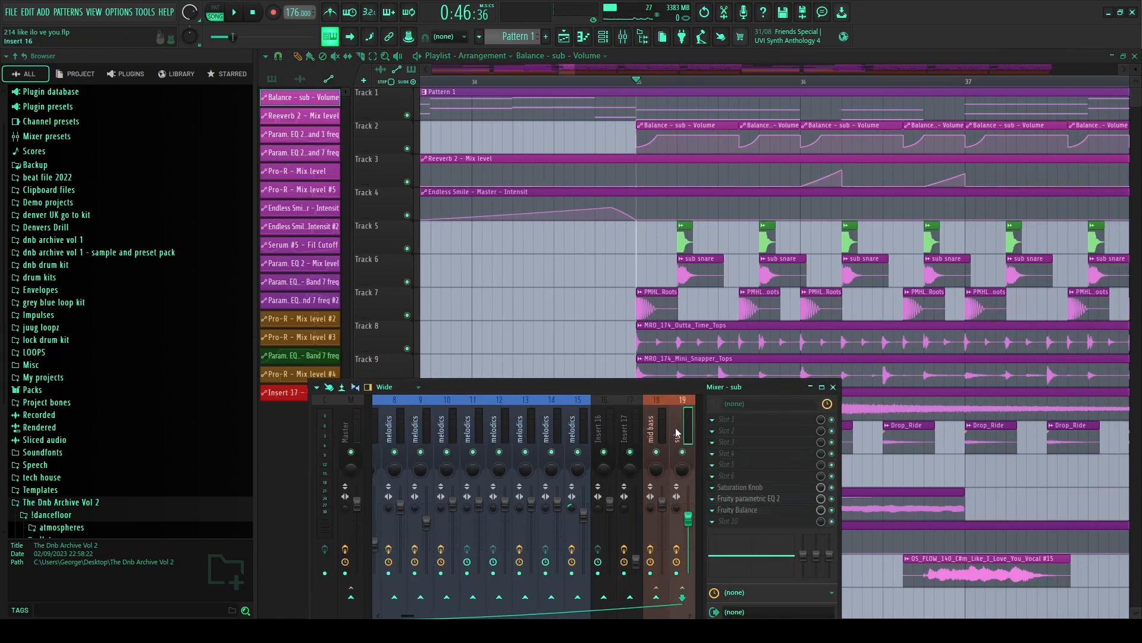
click(741, 510)
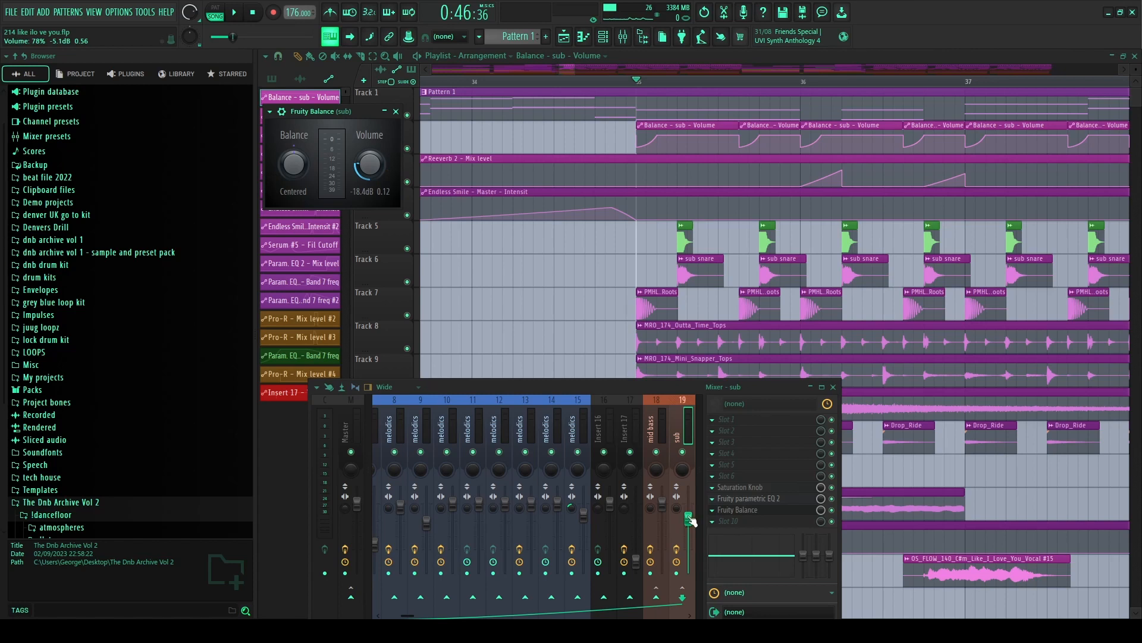
key(space)
key(space)
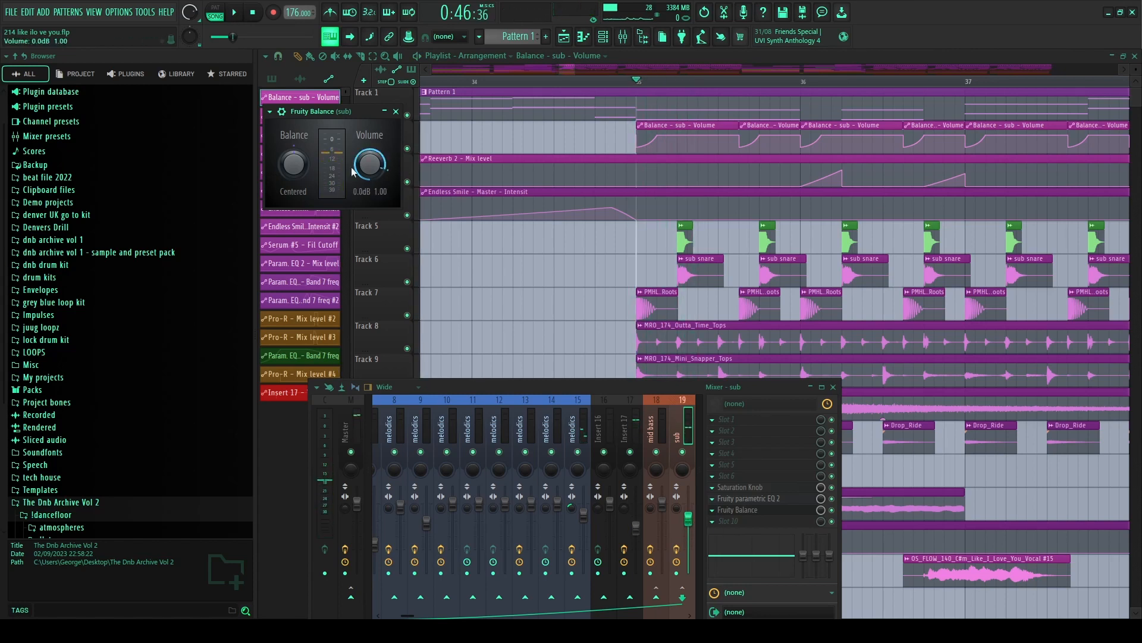
- Close the mixer and play the drop from bar 35 to hear the sub volume automation with the drums
key(F12)
scroll(552, 222, down, 4)
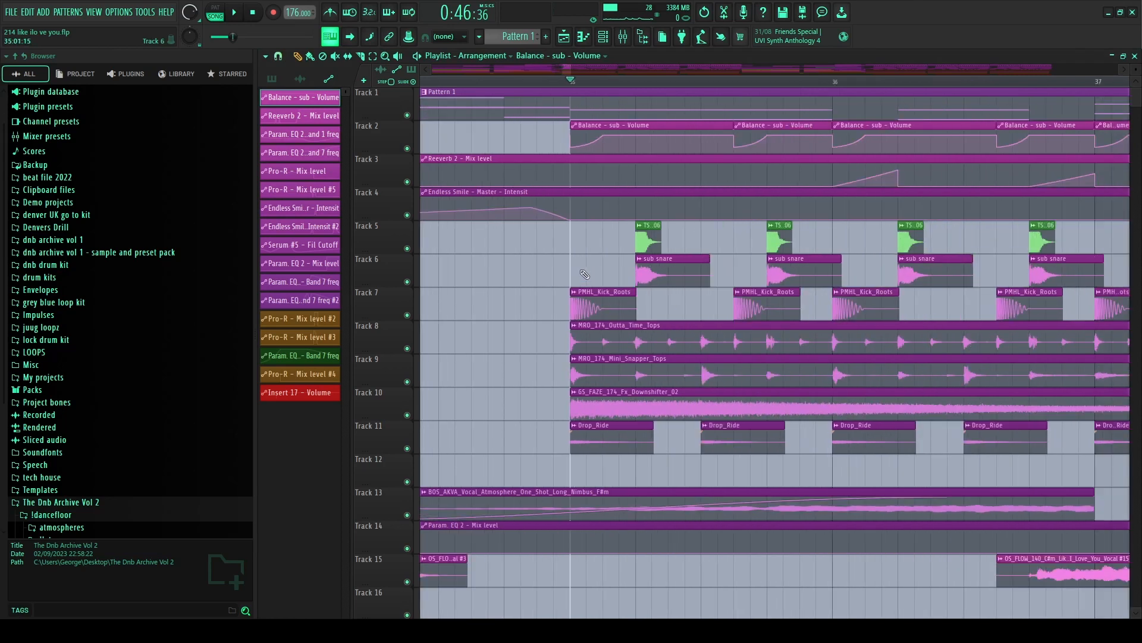
key(space)
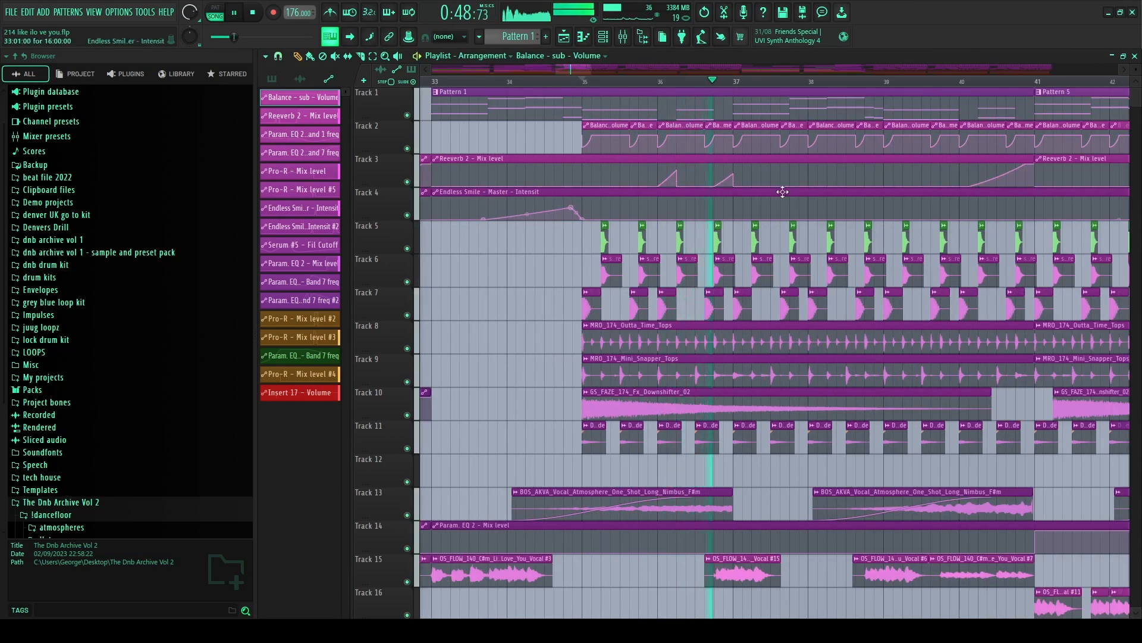
scroll(537, 252, up, 2)
scroll(538, 252, down, 2)
key(space)
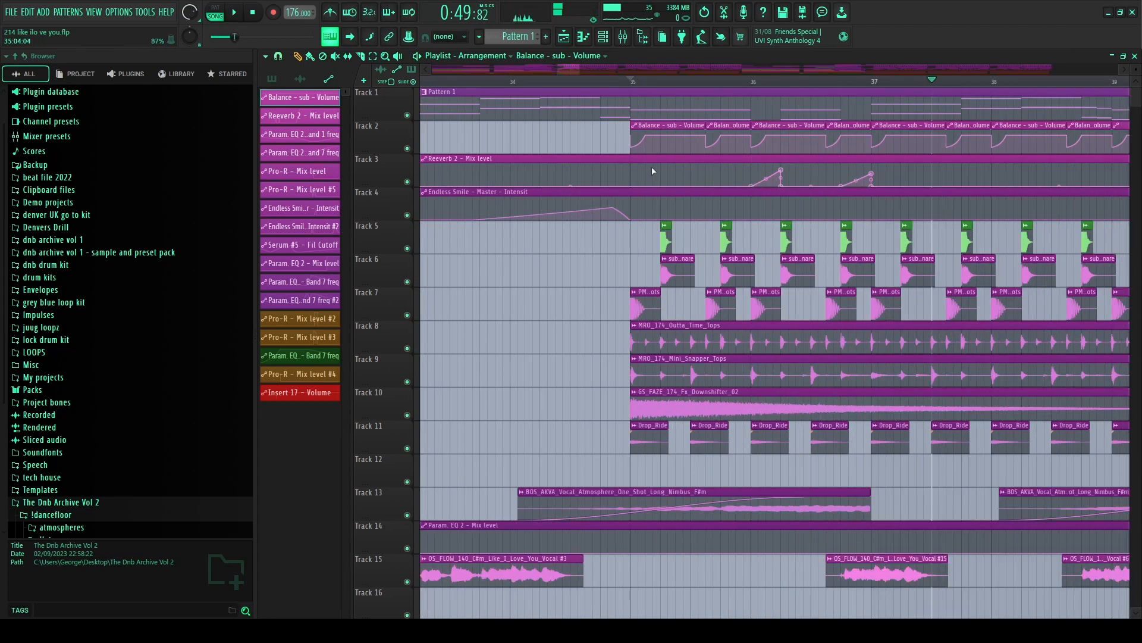
- Isolate the drum tracks and their buses in the mixer and move the mixer window up over the playlist
click(623, 37)
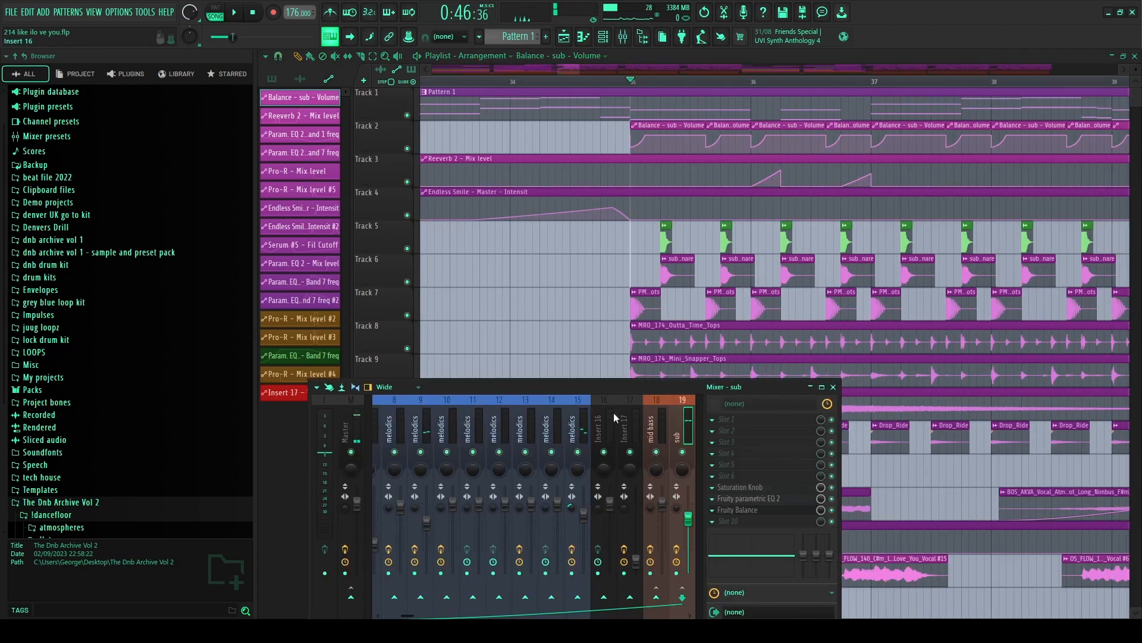
scroll(690, 420, down, 2)
scroll(566, 428, up, 2)
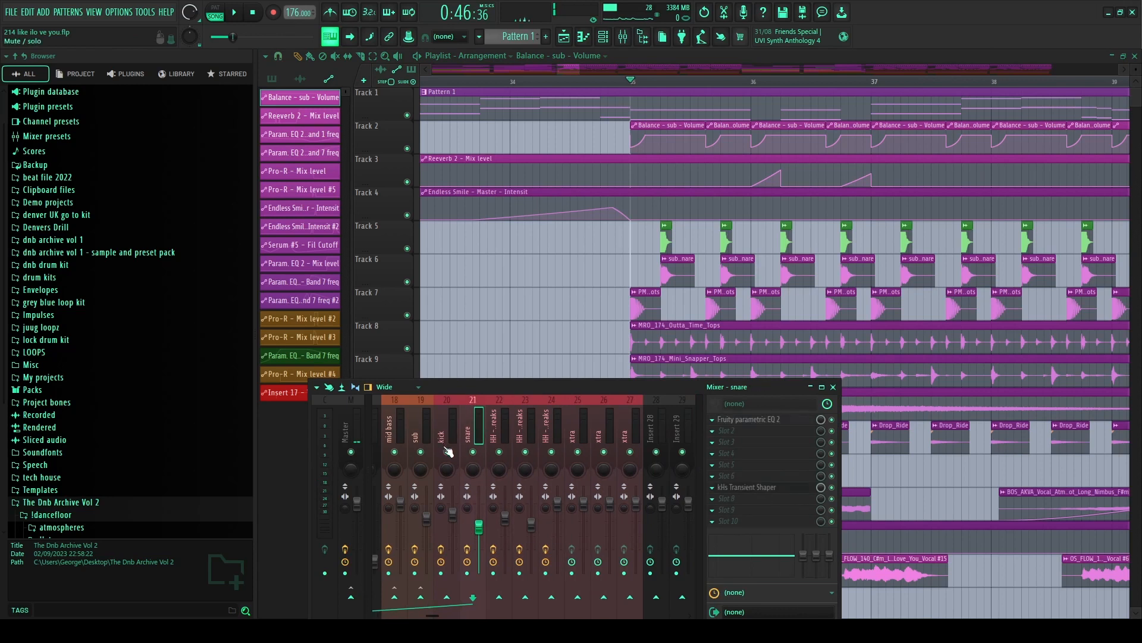
click(470, 453)
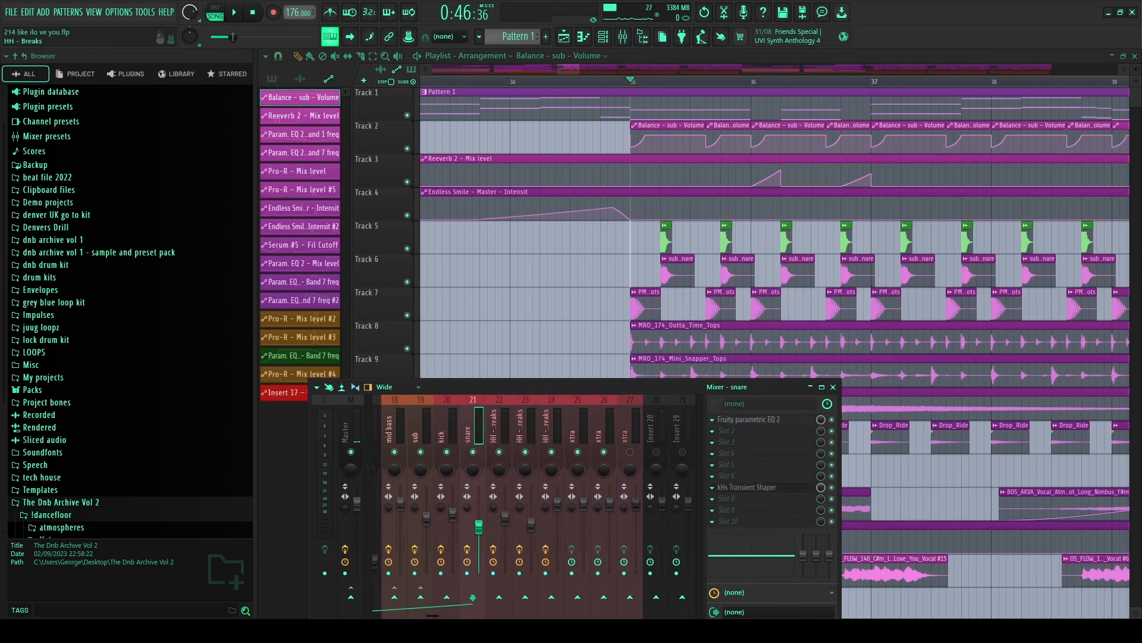
drag(495, 386, 549, 311)
scroll(487, 523, up, 4)
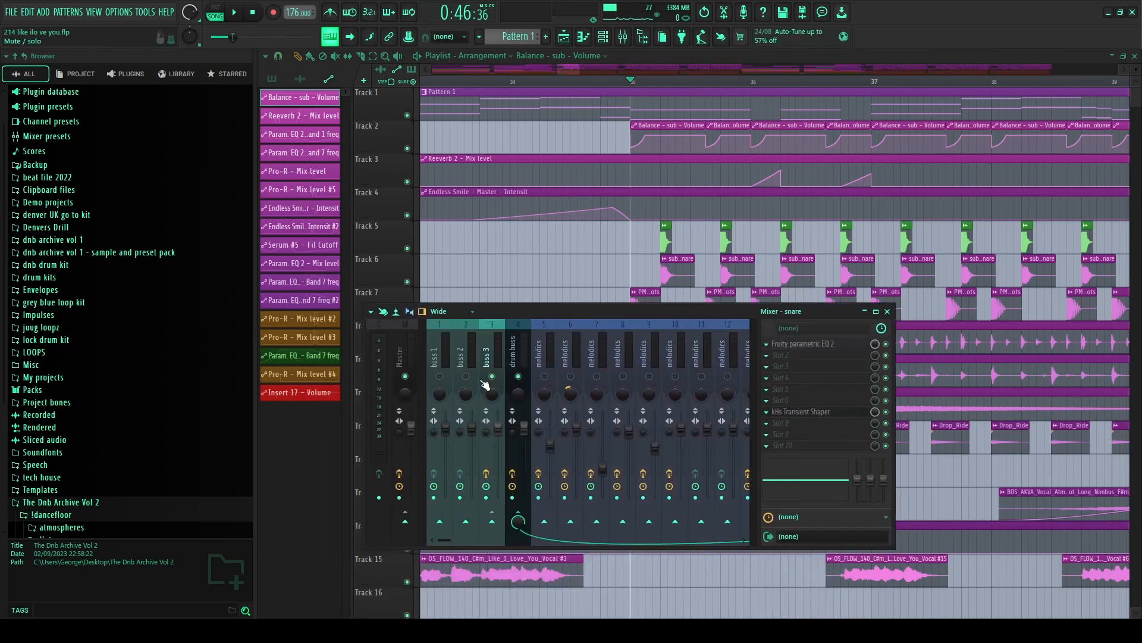
- Play the drop with the drums isolated and select the sub track in the mixer
key(space)
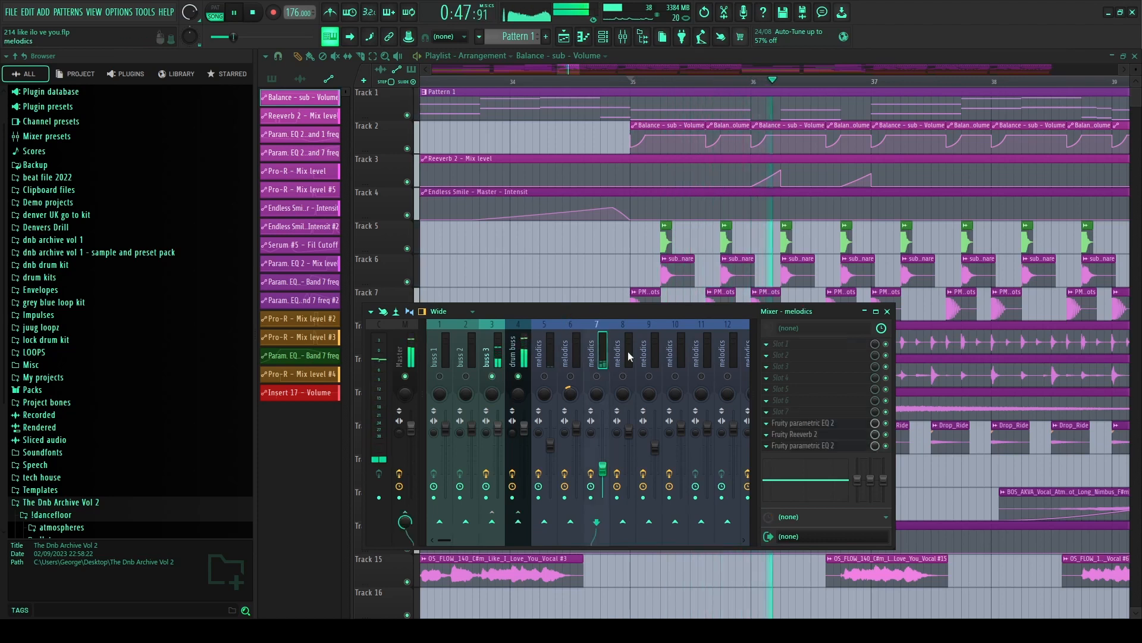
scroll(627, 351, down, 14)
scroll(794, 352, down, 10)
click(525, 361)
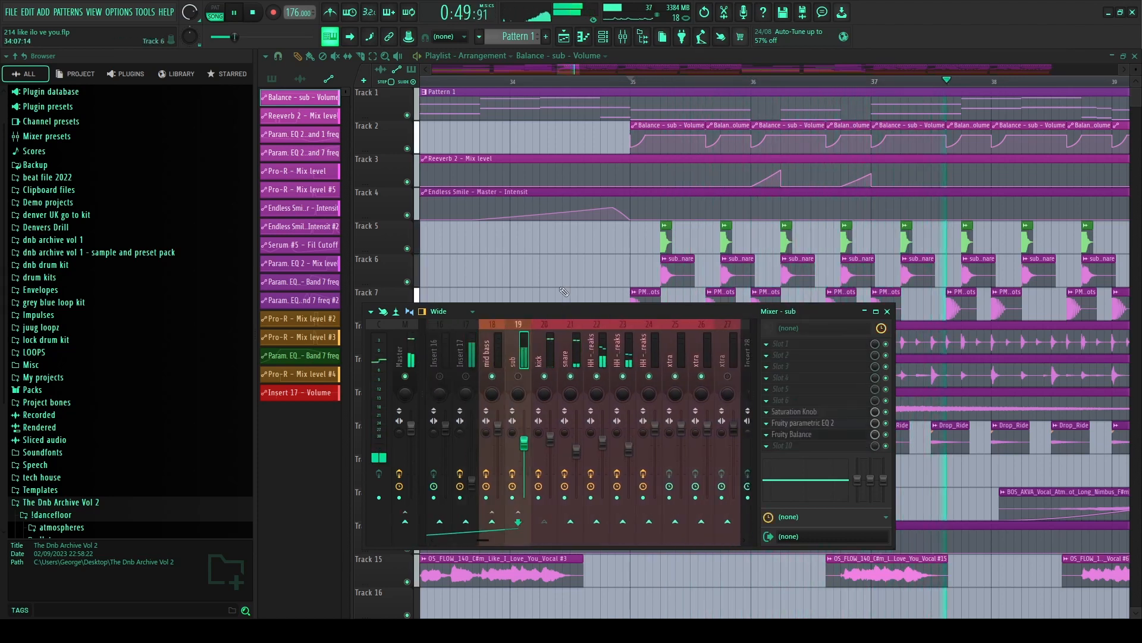
- Close the mixer and audition the opening kick and snare hits of the drop at bar 35
key(F9)
scroll(572, 281, down, 3)
scroll(589, 281, up, 5)
key(space)
scroll(643, 320, up, 5)
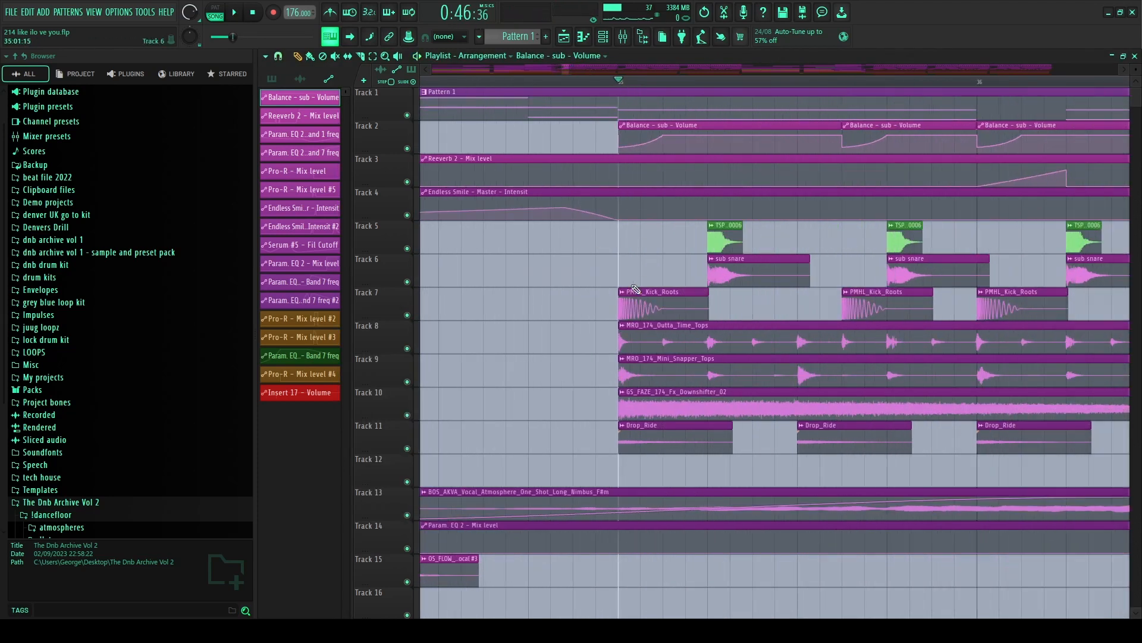
key(space)
scroll(643, 320, down, 1)
key(space)
scroll(630, 304, up, 2)
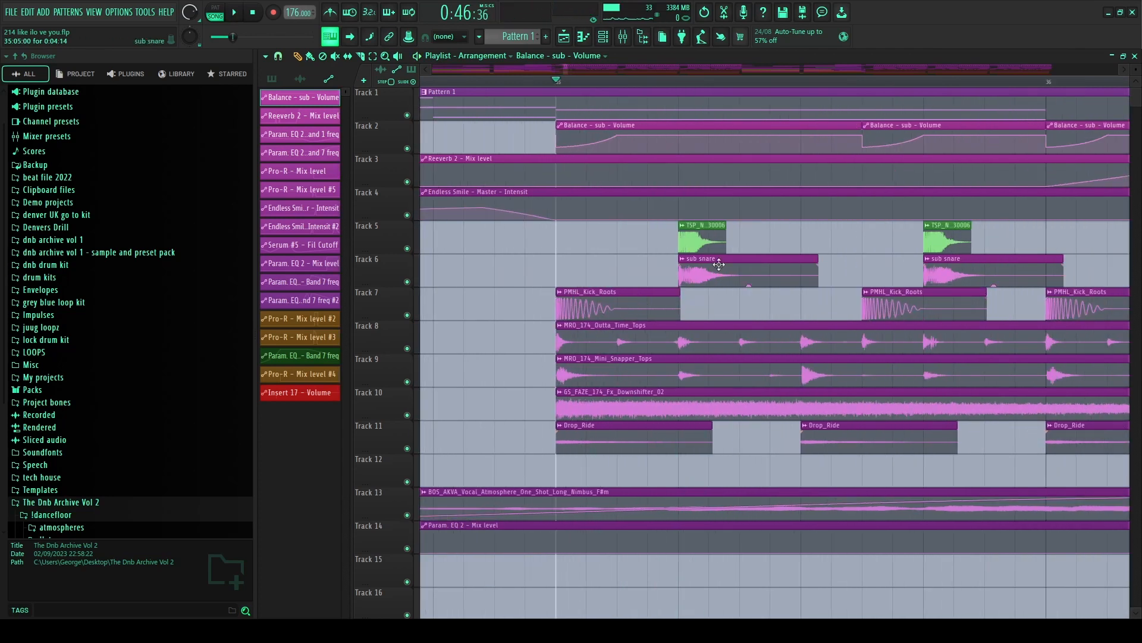
scroll(679, 275, up, 2)
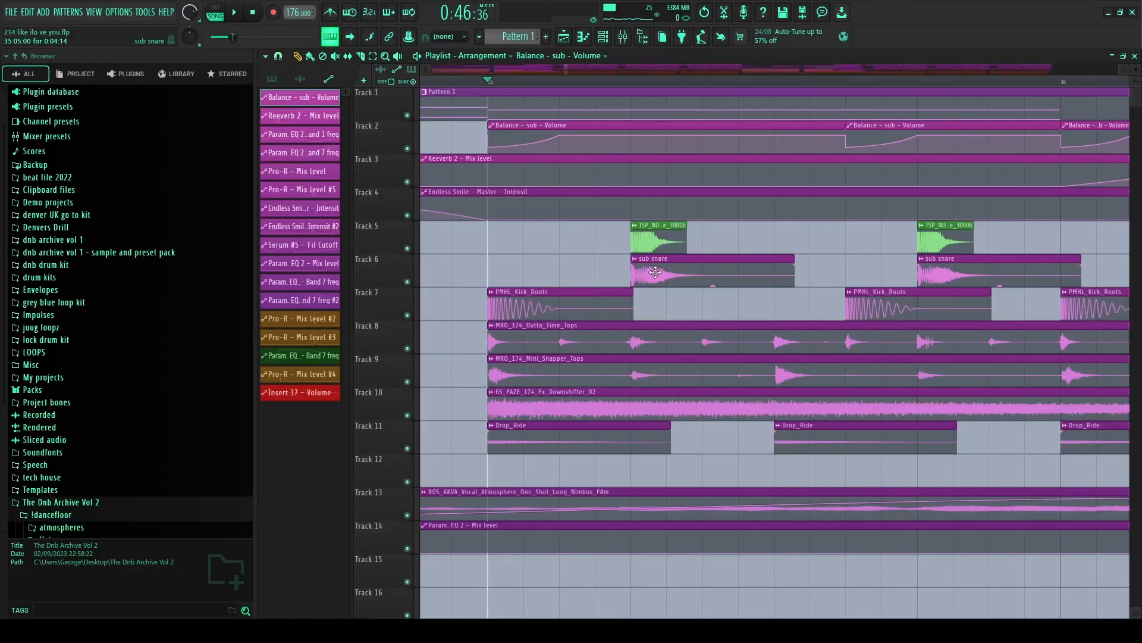
- Compare the drop's drums with and without the sub snare by playing them, muting Track 6 for a replay, and unmuting it
scroll(646, 271, up, 3)
scroll(646, 271, down, 3)
key(space)
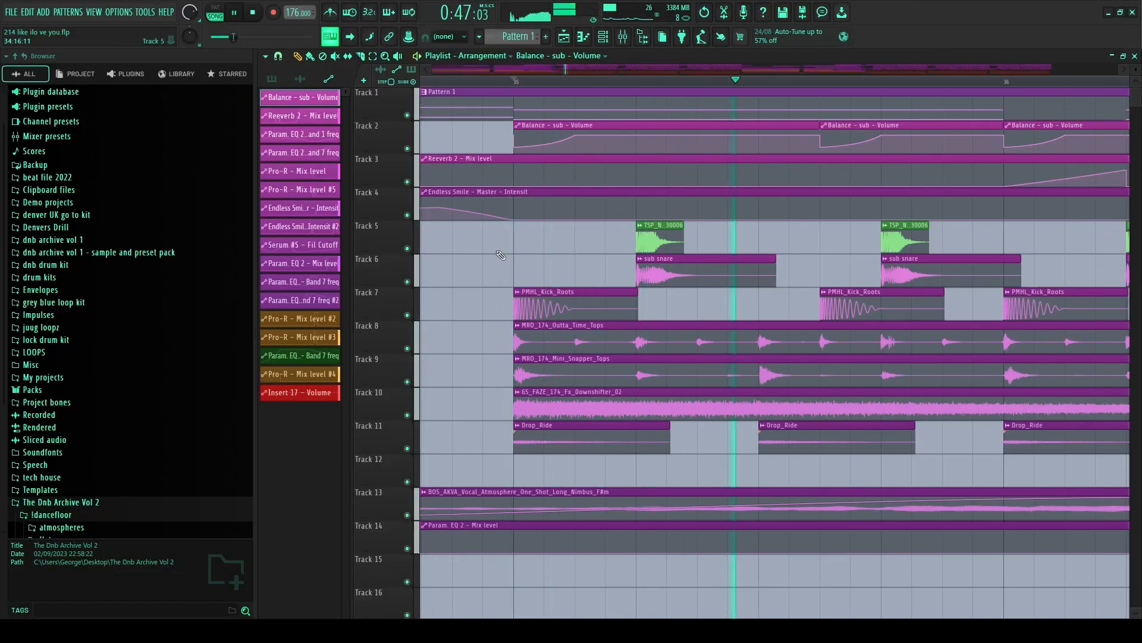
key(space)
click(410, 255)
key(space)
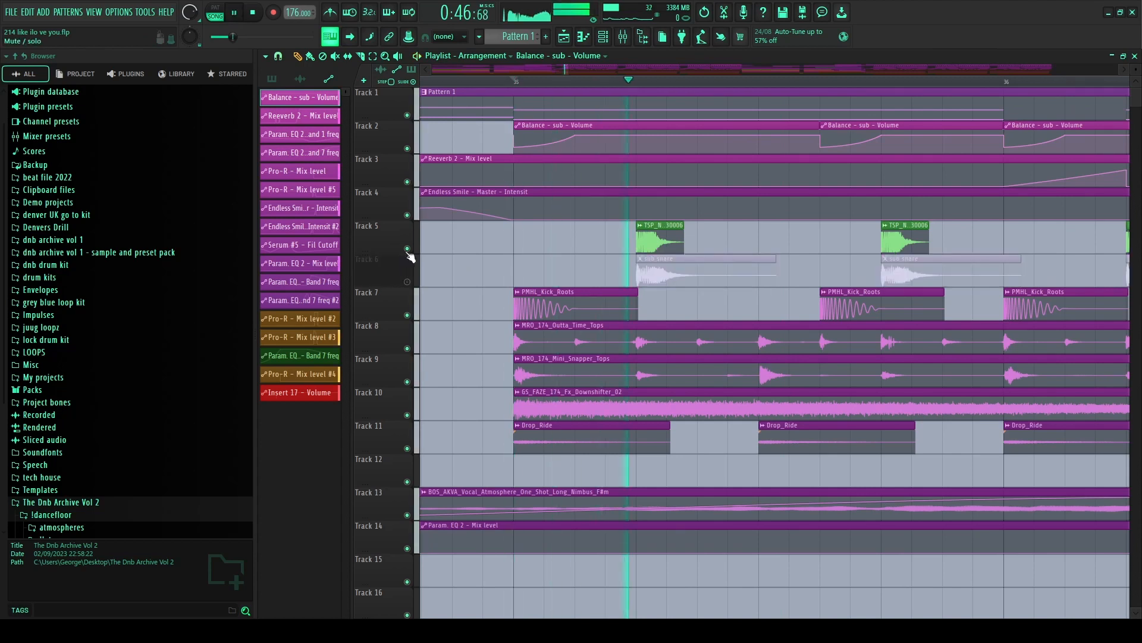
key(space)
click(402, 269)
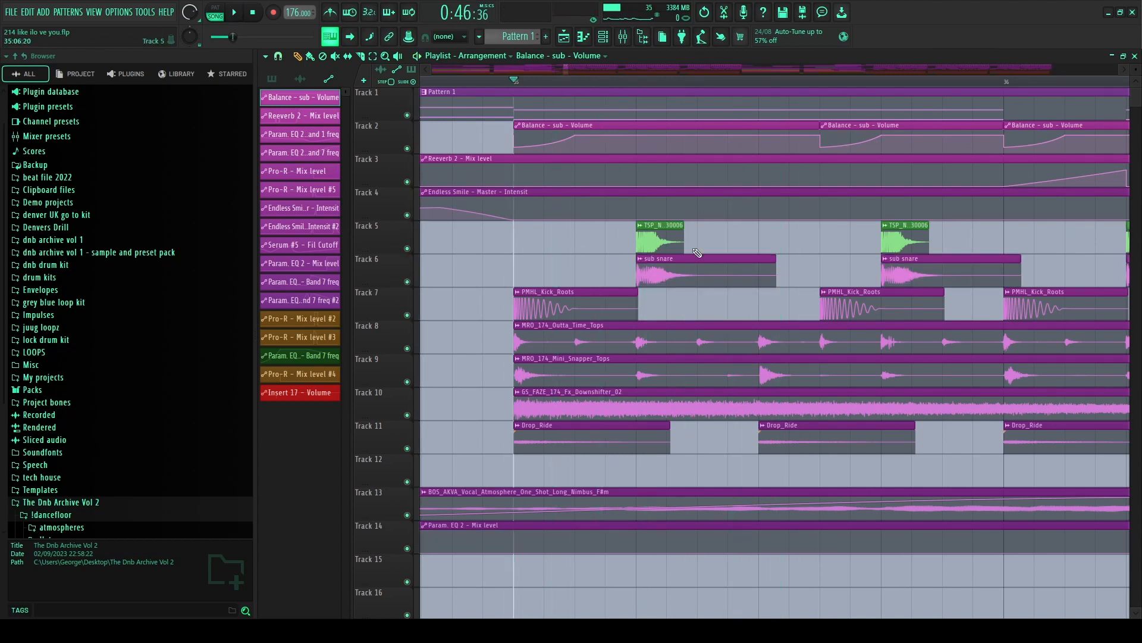
- Compare the drop's opening drums with Track 5 muted and unmuted by playing them in each state
click(408, 249)
key(space)
key(space)
click(408, 251)
key(space)
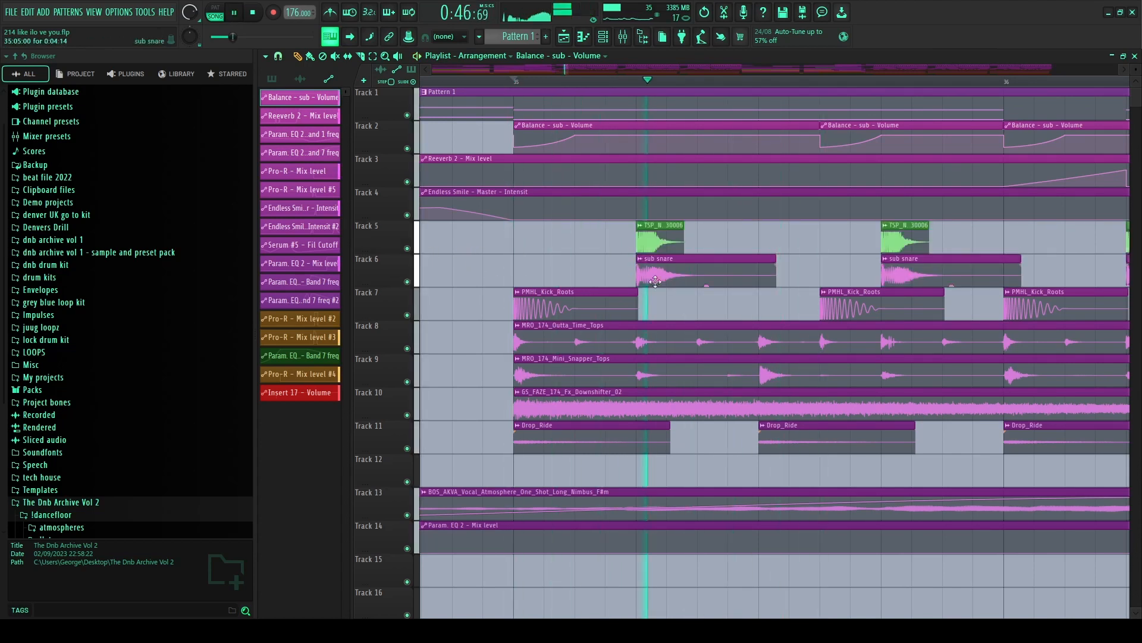
- Replay the drop's opening kick, snare and top loops from bar 35 several times
scroll(471, 296, down, 2)
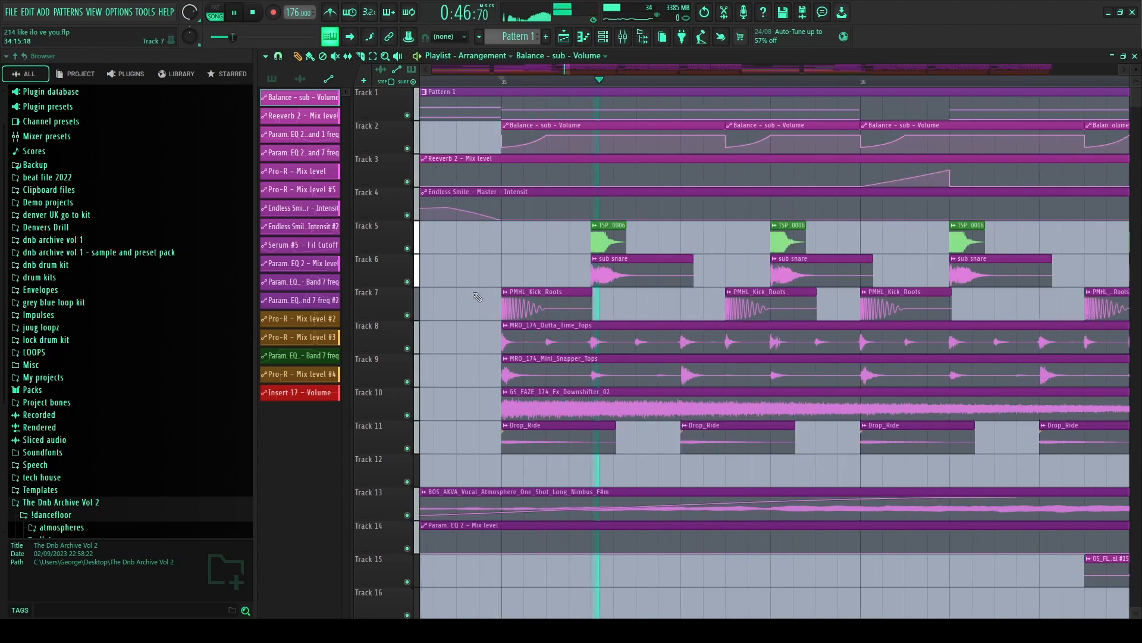
key(space)
key(space)
key(space)
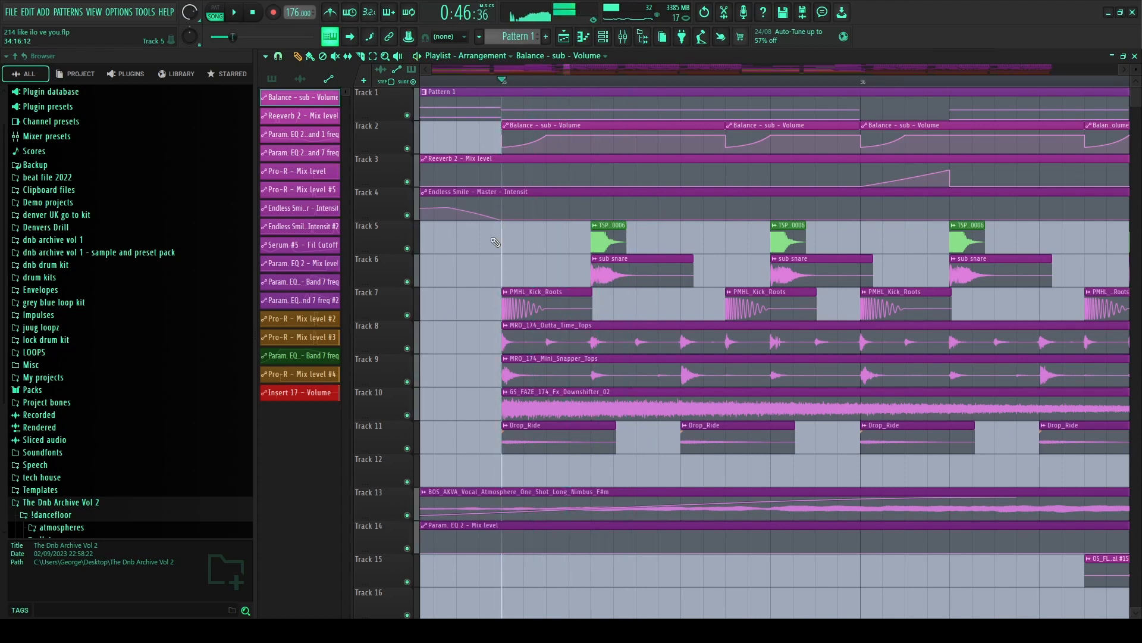
scroll(473, 327, up, 3)
key(space)
scroll(565, 303, down, 3)
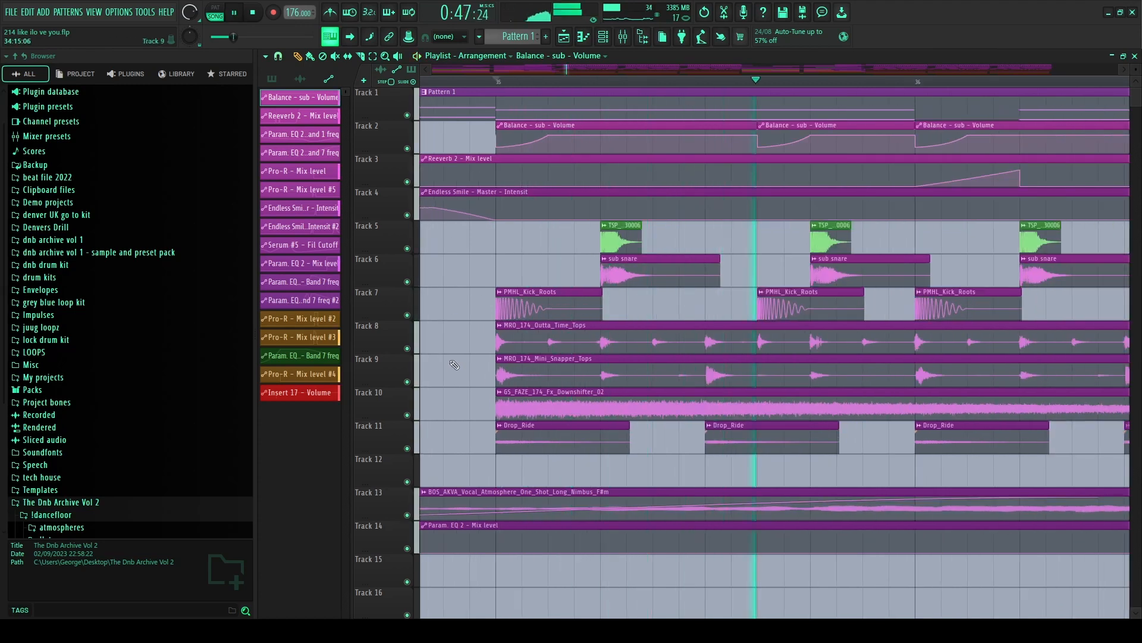
key(space)
scroll(426, 327, up, 3)
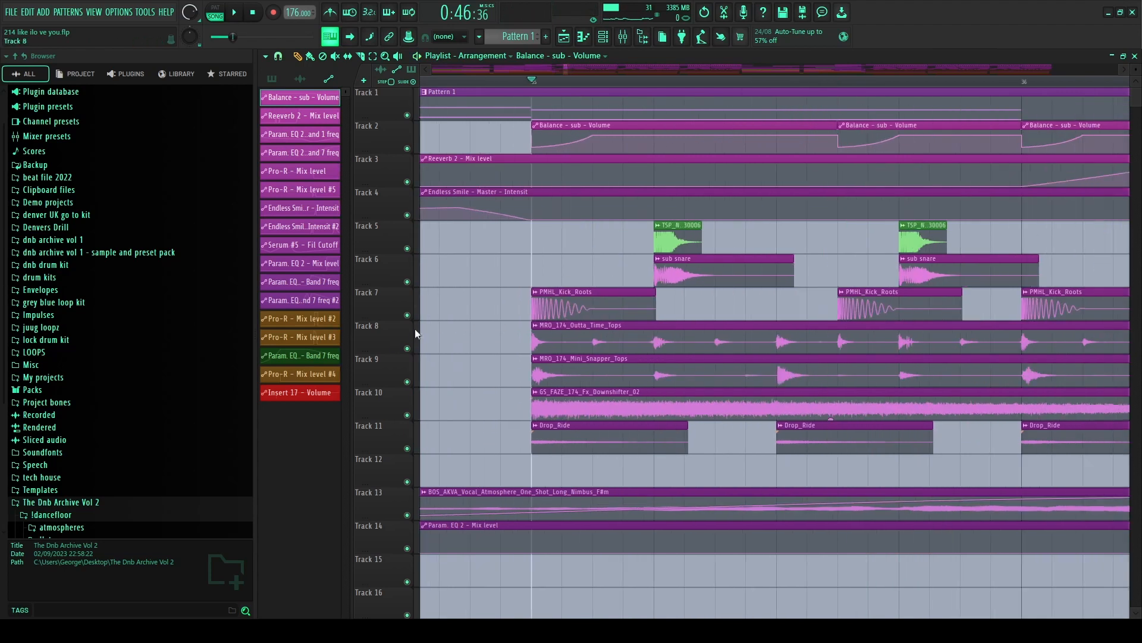
- Solo the MRO_174_Outta_Time_Tops loop on Track 8 and play it from bar 35
drag(408, 348, 414, 382)
click(409, 382)
click(409, 349)
click(408, 381)
right_click(410, 348)
key(space)
scroll(408, 350, down, 4)
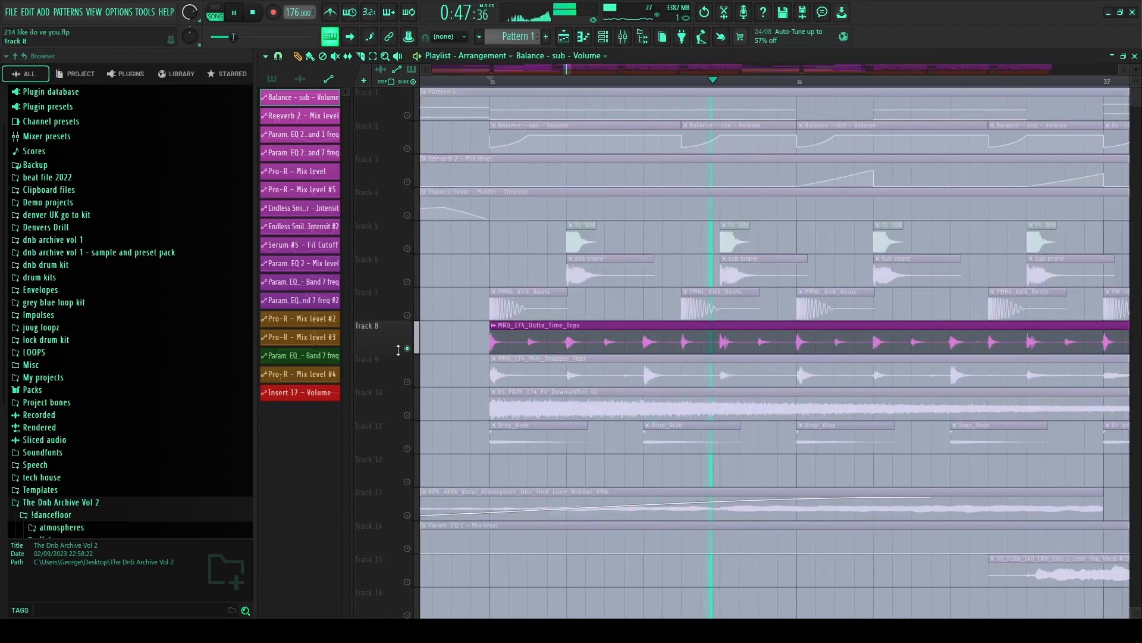
- Solo and audition the Mini_Snapper_Tops, Fx_Downshifter and Drop_Ride tracks one at a time
key(space)
right_click(410, 382)
key(space)
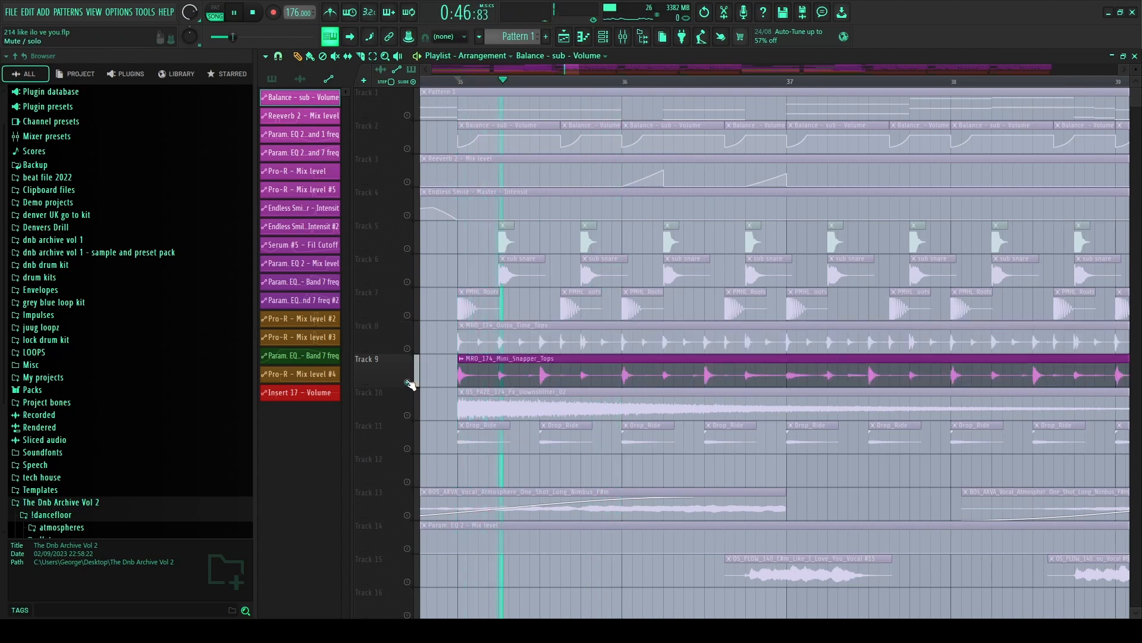
right_click(408, 415)
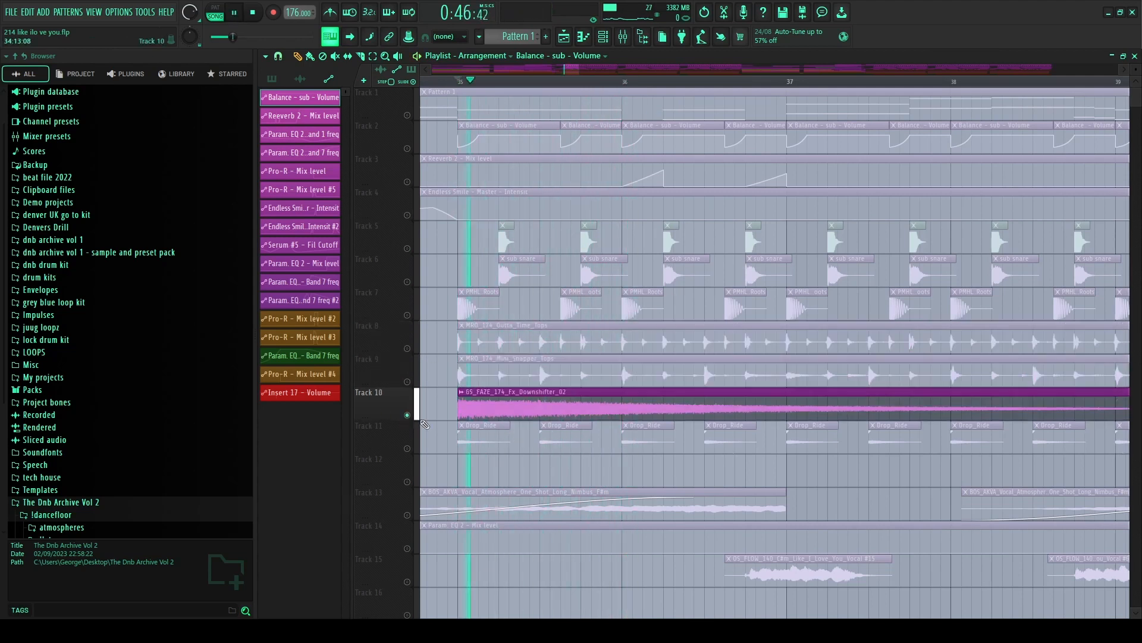
key(space)
right_click(408, 449)
key(space)
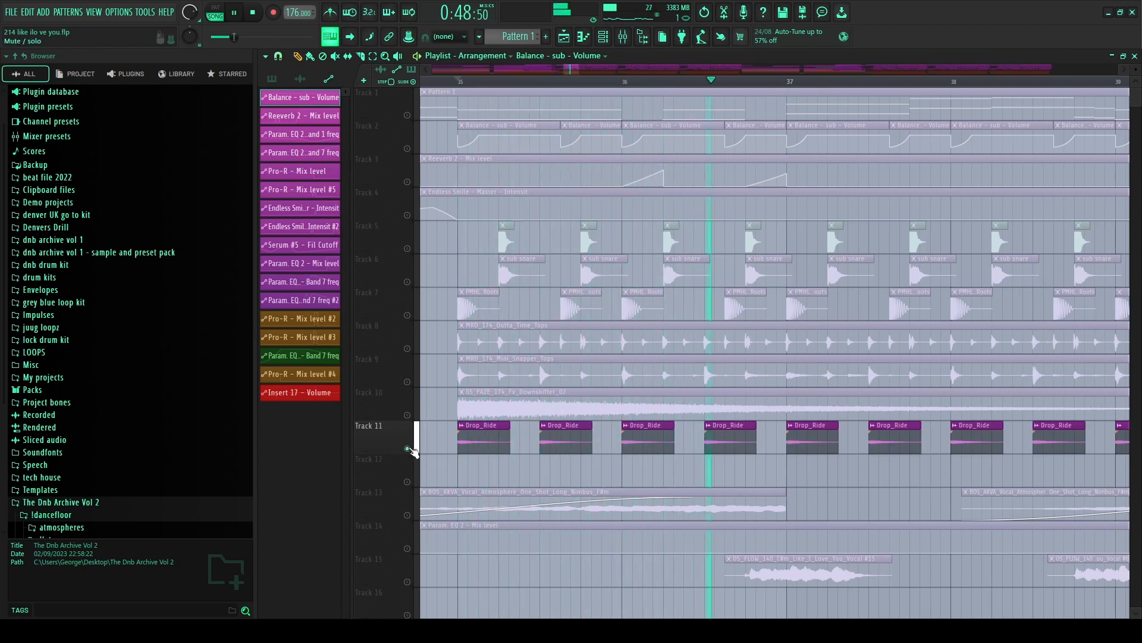
- Unmute Tracks 10, 9 and 8 alongside the ride and play the combined loops from bar 35
key(space)
click(407, 415)
click(407, 381)
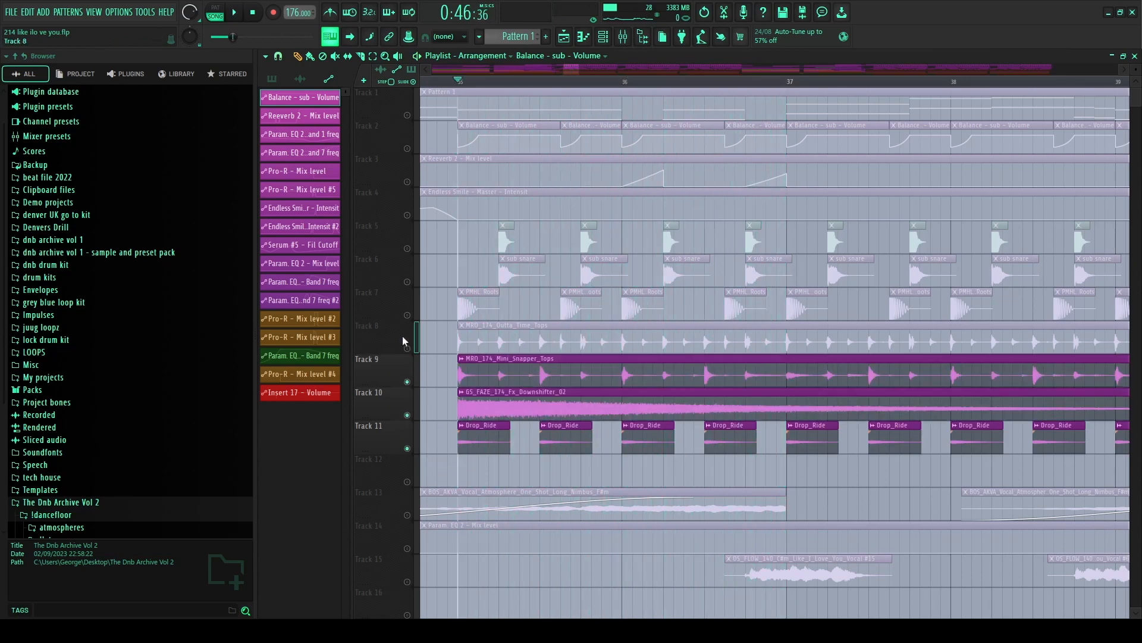
key(space)
click(407, 348)
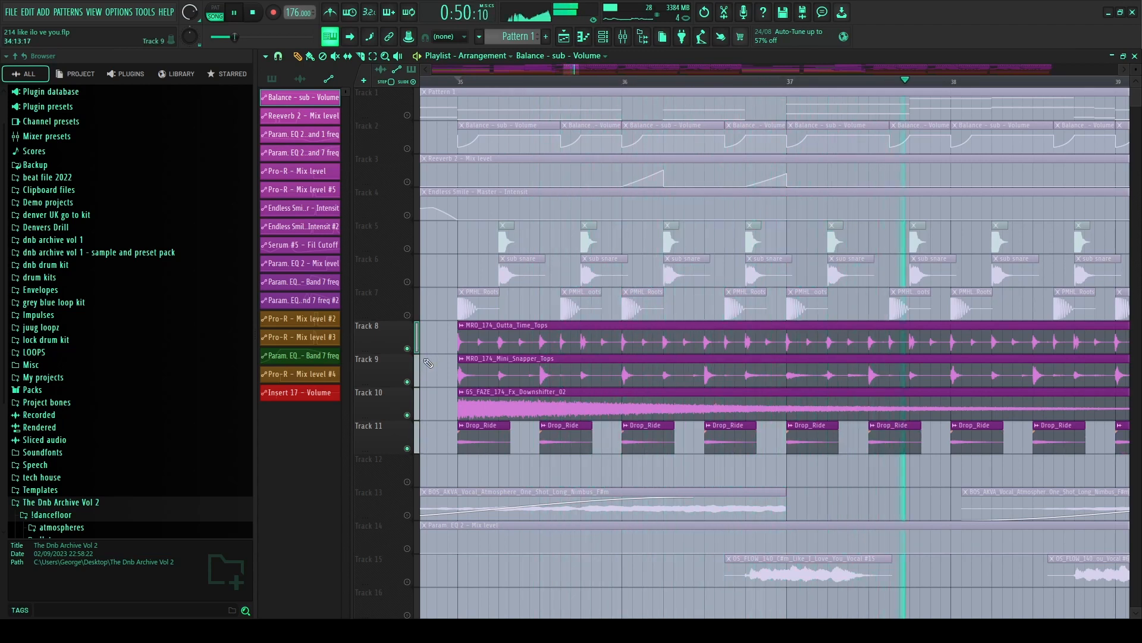
- Bring back the kick, sub snare and snare on Tracks 7, 6 and 5 and play the full drum stack
key(space)
click(408, 315)
key(space)
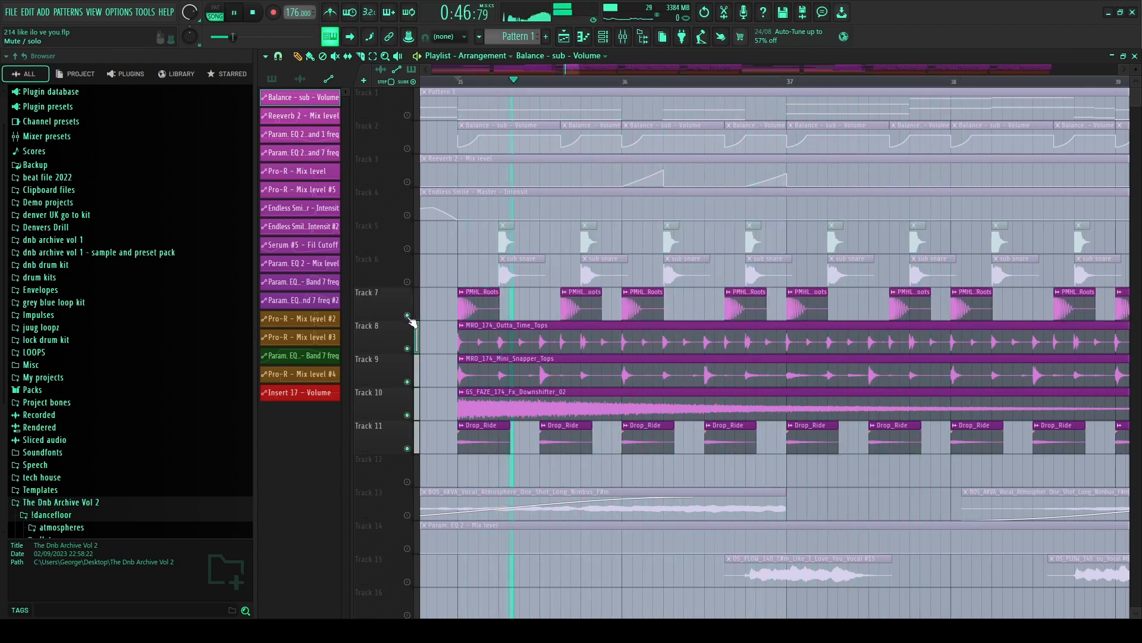
click(407, 281)
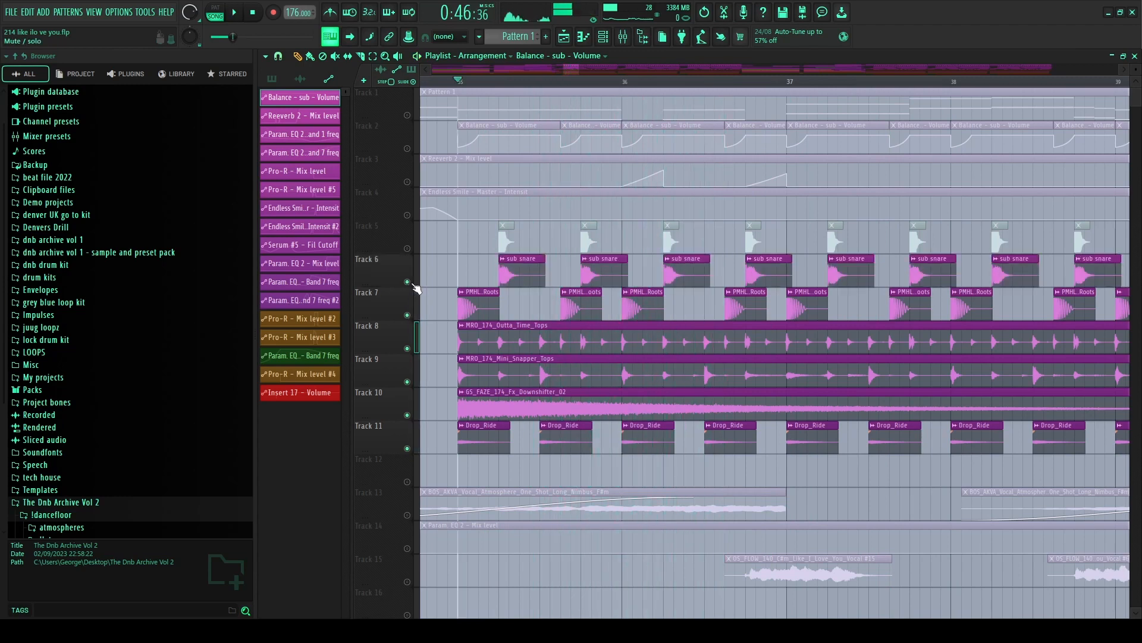
click(407, 248)
key(space)
key(space)
scroll(525, 414, down, 3)
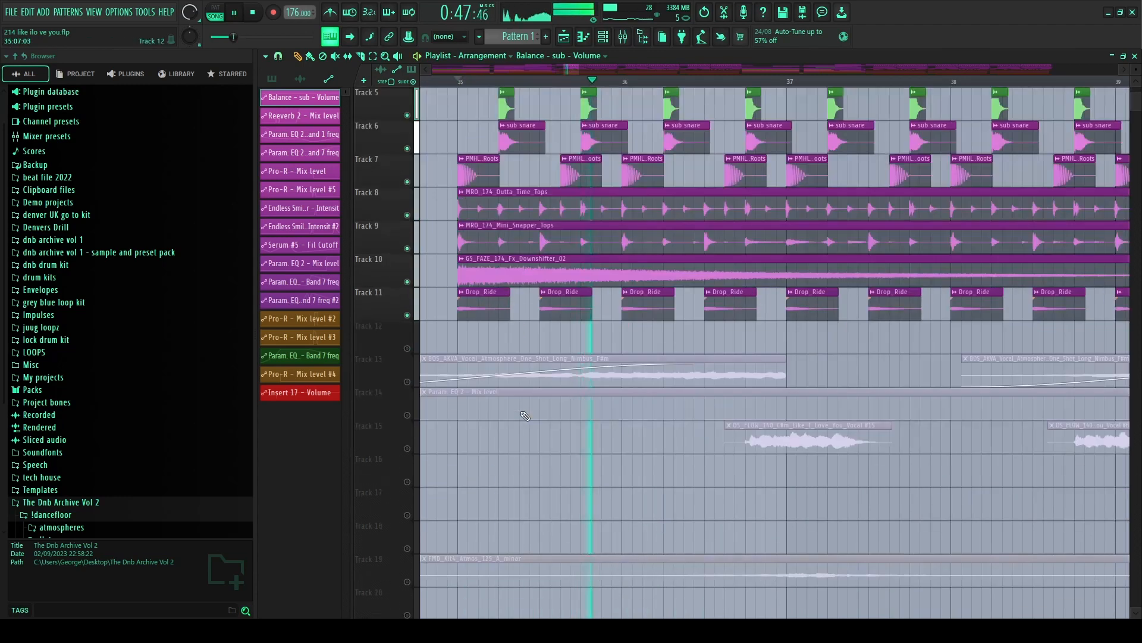
scroll(519, 420, down, 3)
key(space)
- Show the mixer and inspect the two Fruity parametric EQ 2 effects on the kick track
key(F9)
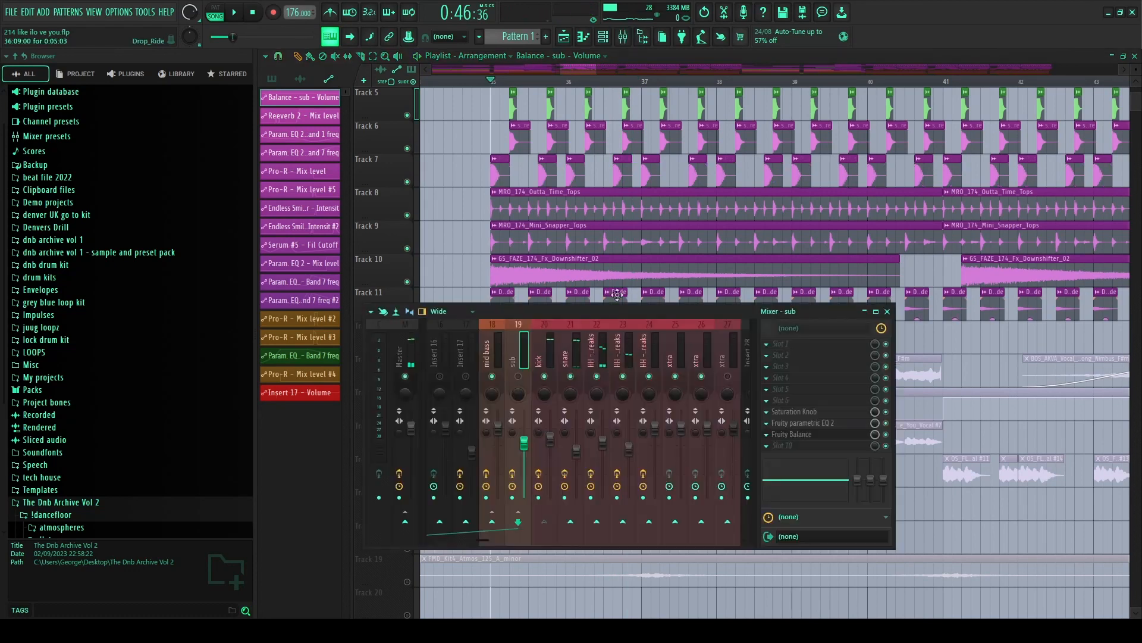
click(546, 354)
click(822, 434)
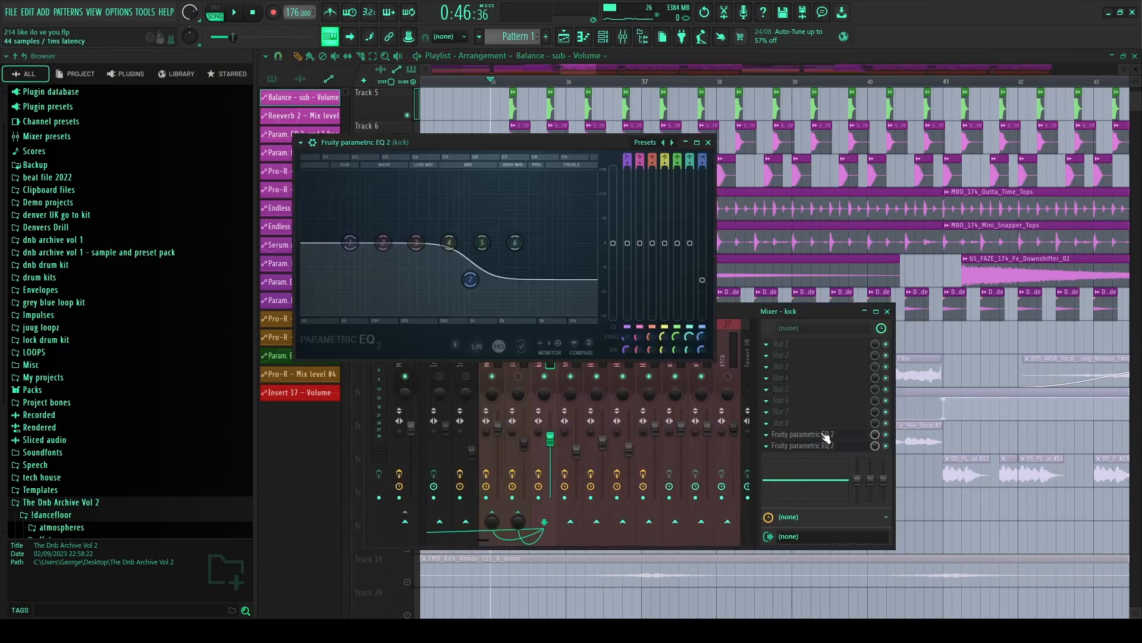
click(781, 438)
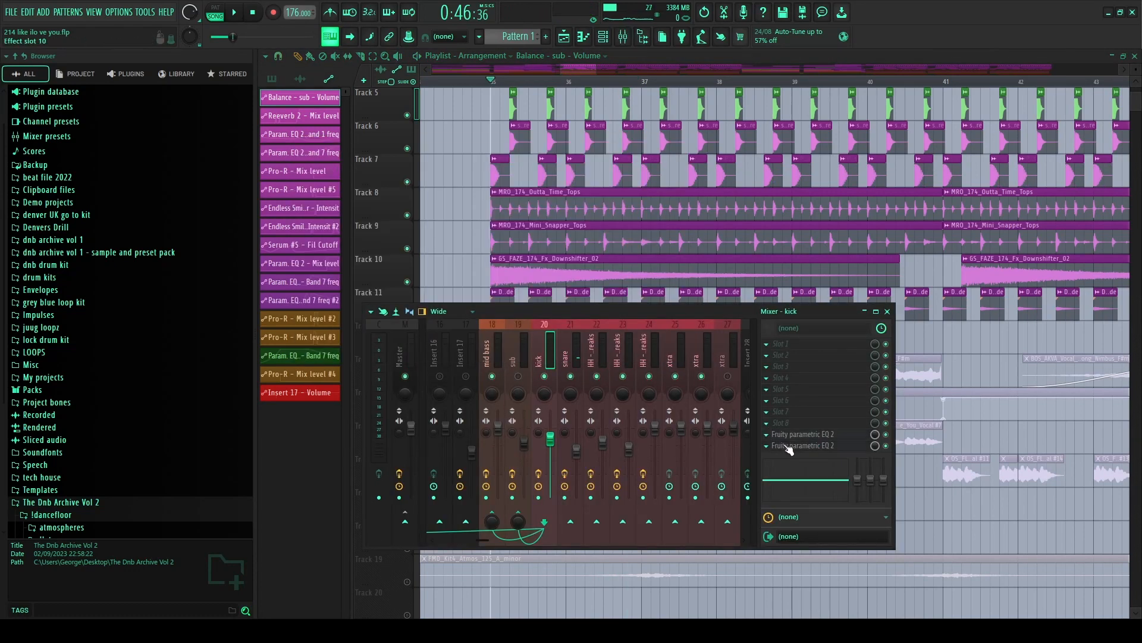
click(794, 446)
click(793, 447)
- Examine the snare track's Fruity parametric EQ 2 curve during playback, and inspect its kHs Transient Shaper
key(Right)
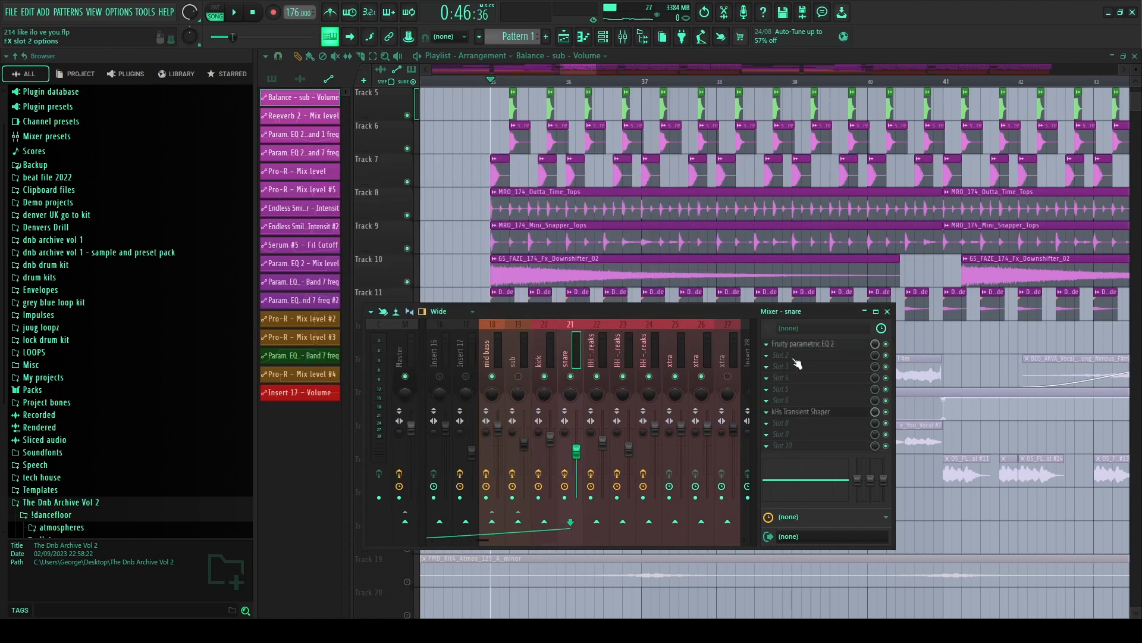
click(793, 344)
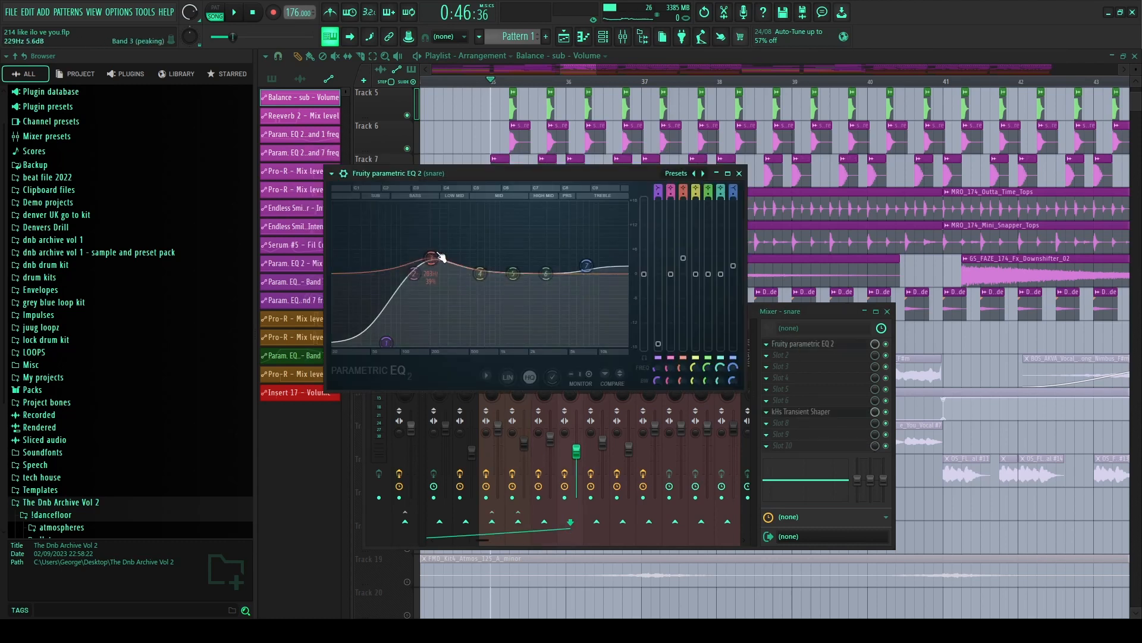
drag(468, 173, 515, 178)
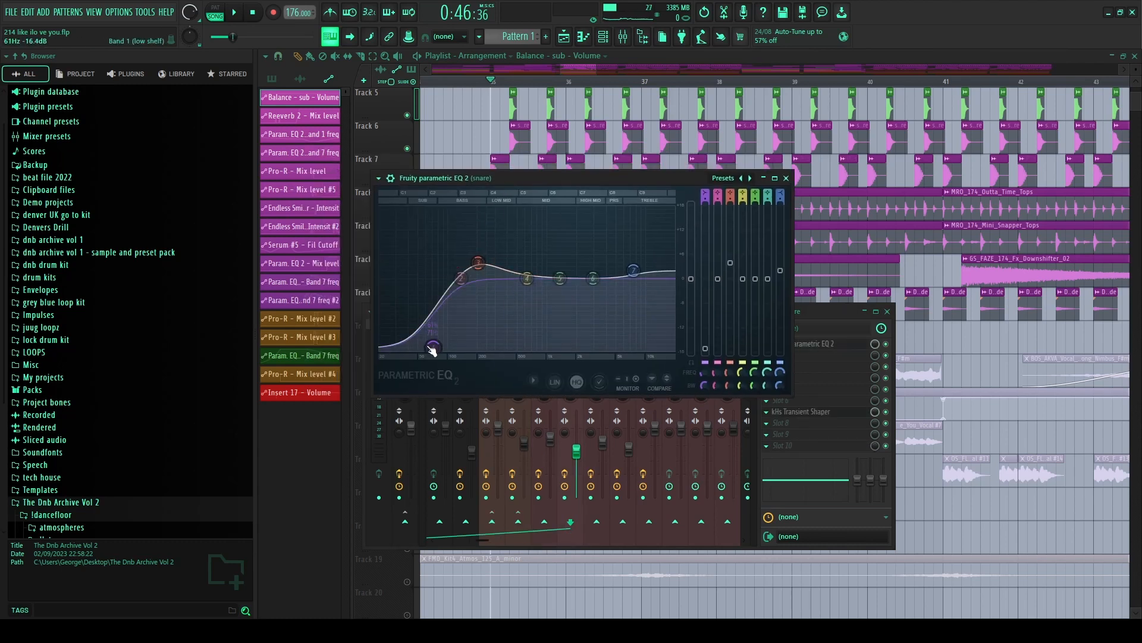
key(space)
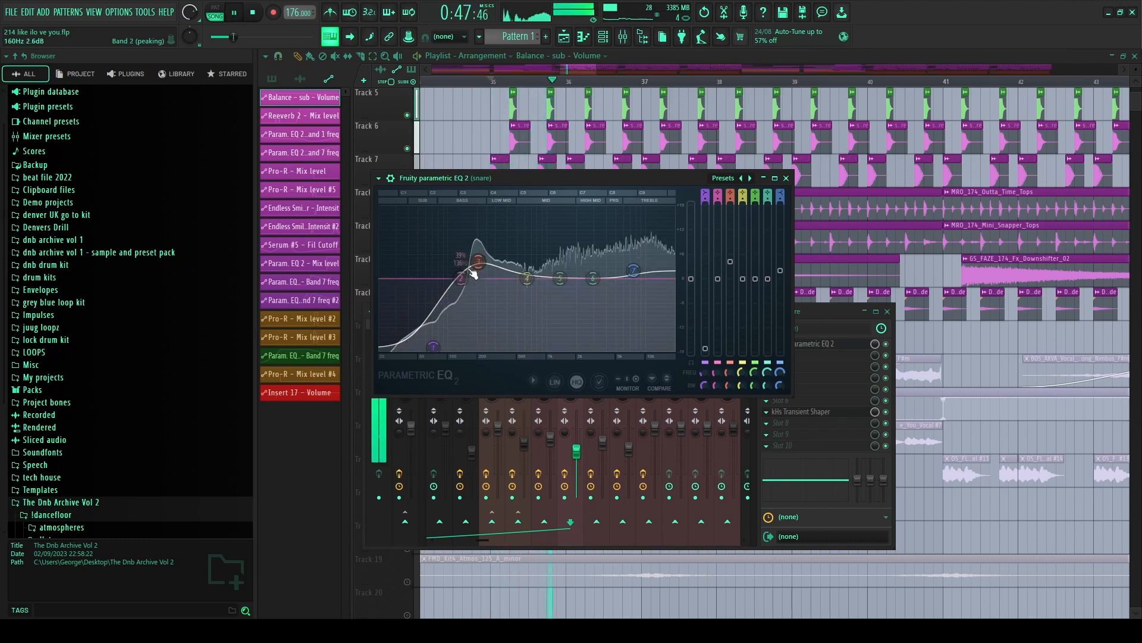
key(space)
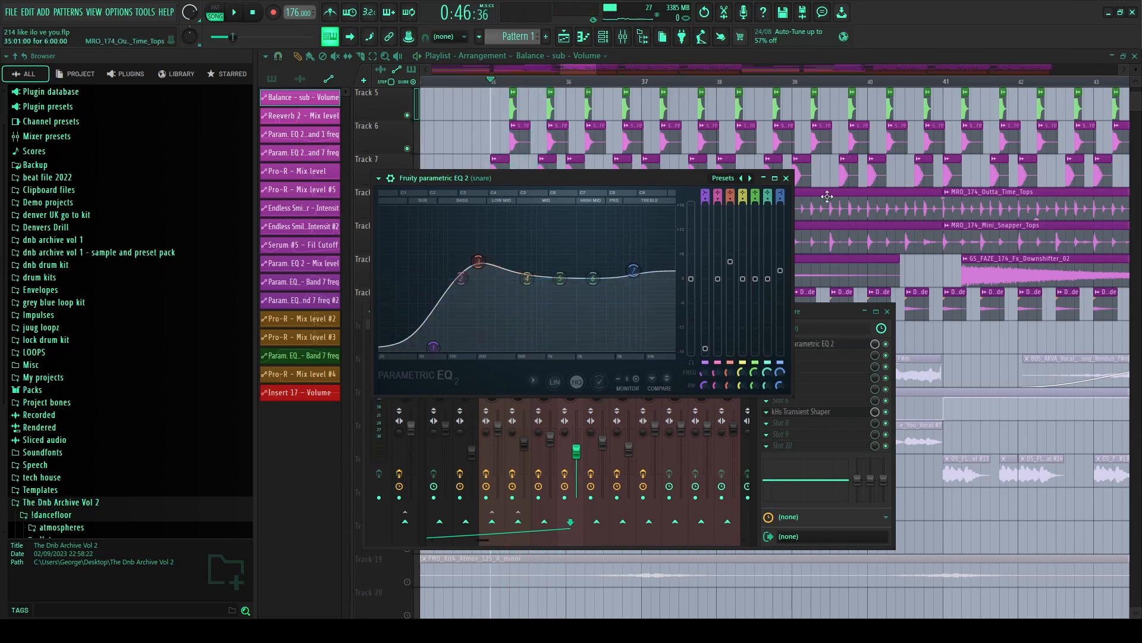
click(786, 178)
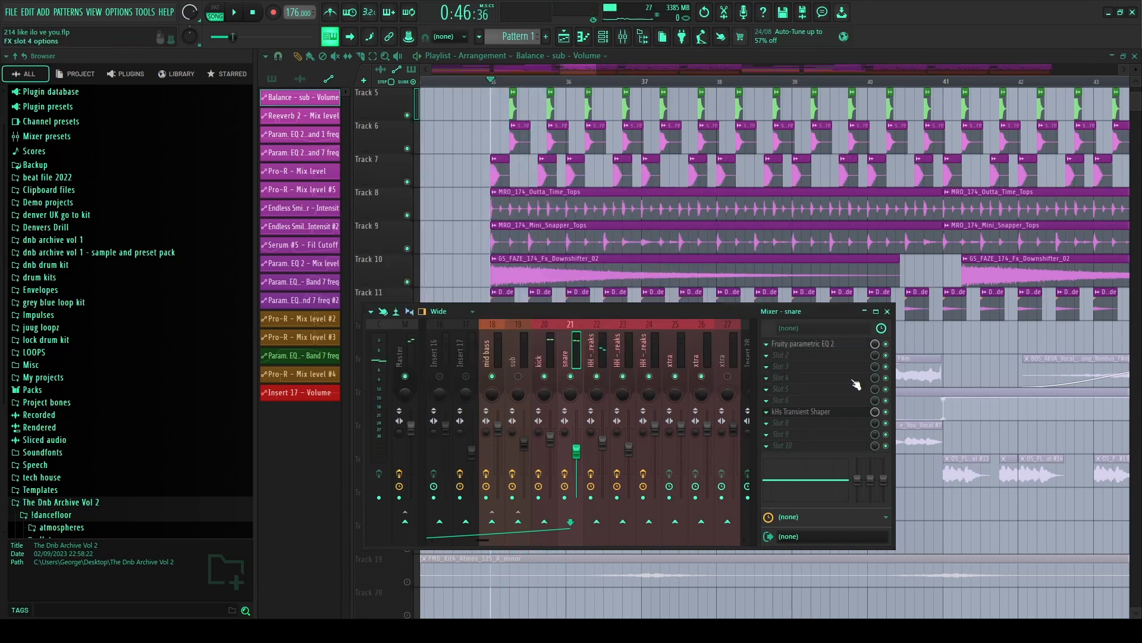
click(820, 411)
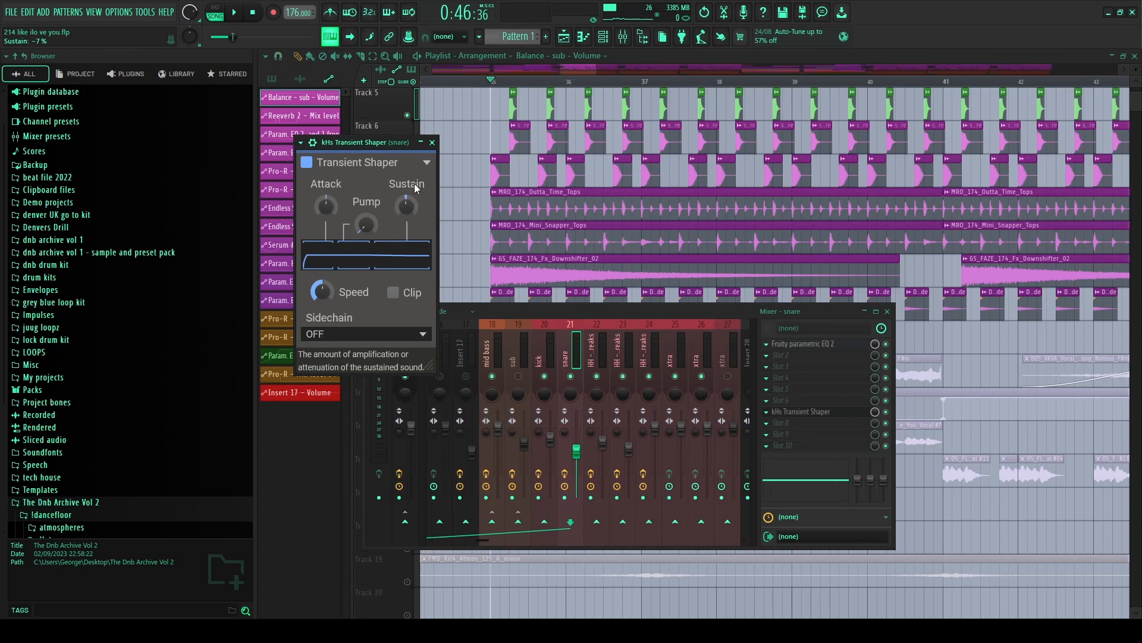
click(432, 142)
- Inspect the Fruity Stereo Enhancer on the HH - Breaks track 22 and audition that track soloed
click(593, 350)
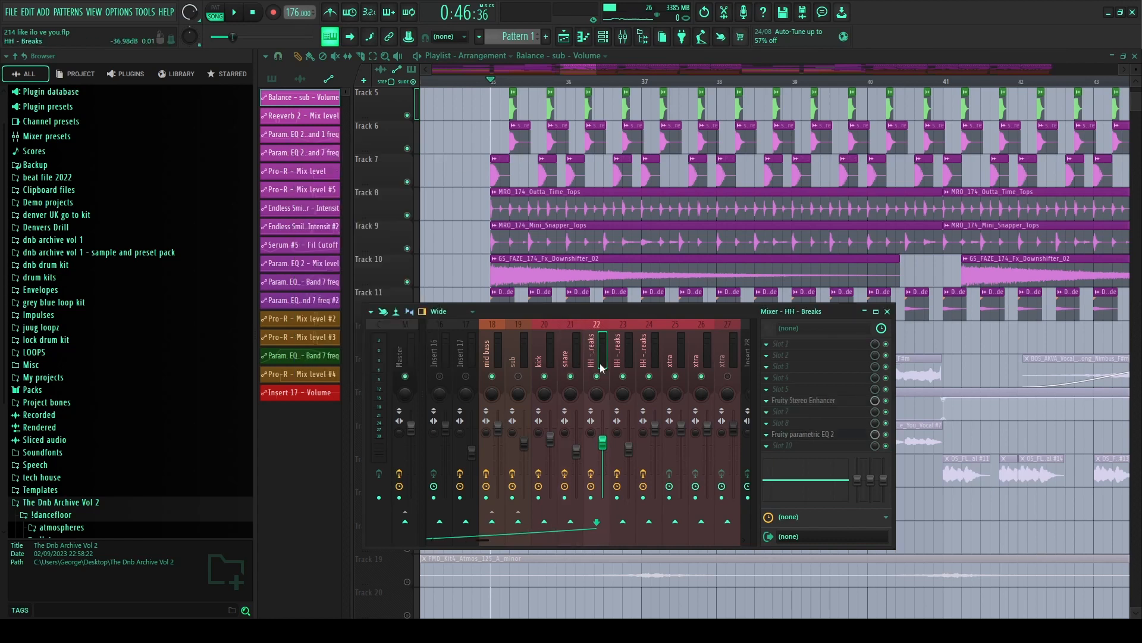
click(812, 401)
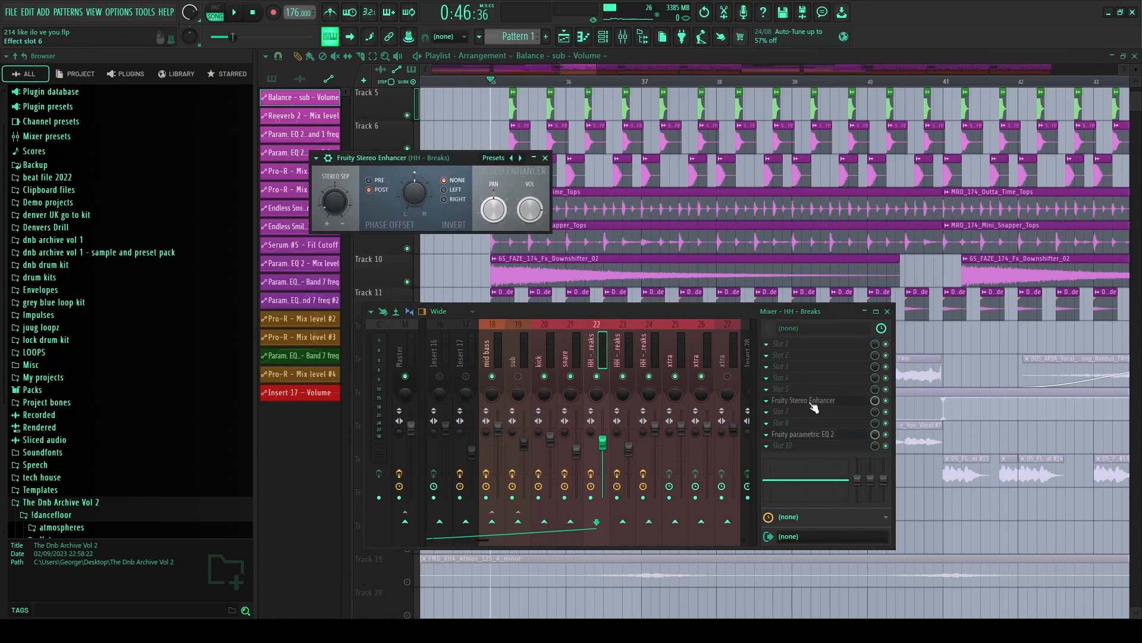
key(space)
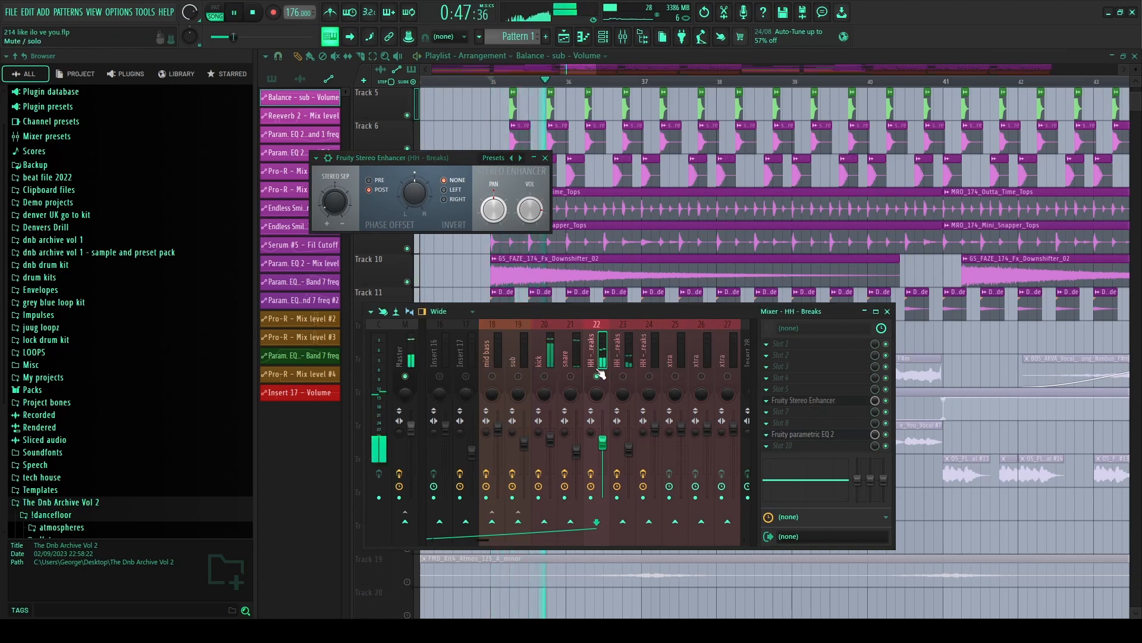
key(space)
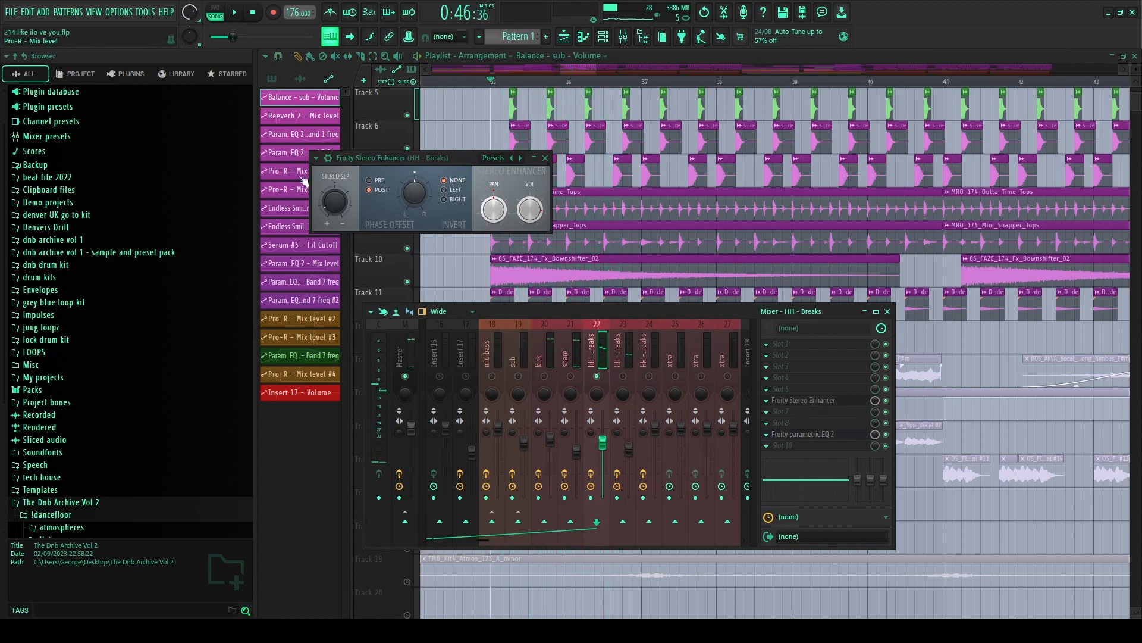
key(space)
key(space)
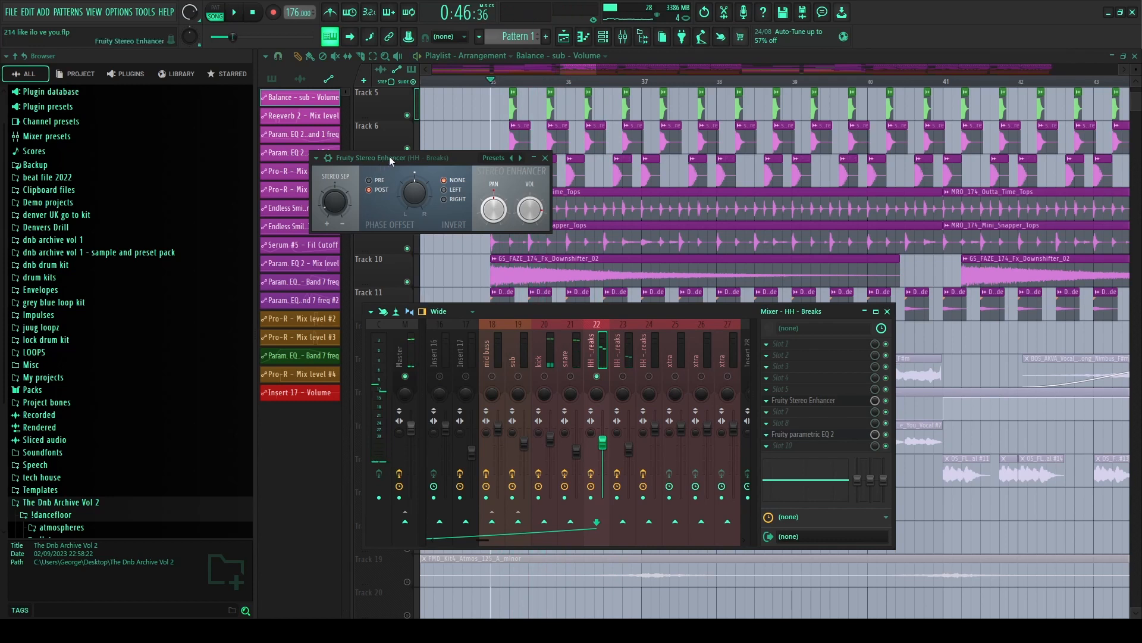
drag(391, 158, 422, 161)
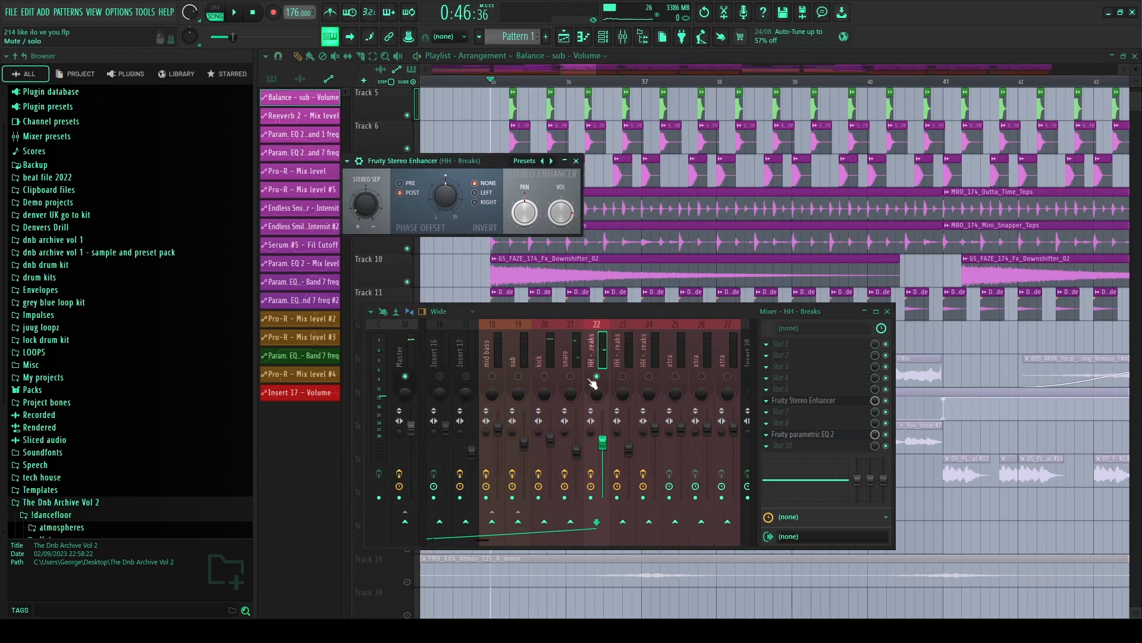
- Examine the low cut in the Fruity parametric EQ 2 on mixer track 22 and start playback
click(818, 434)
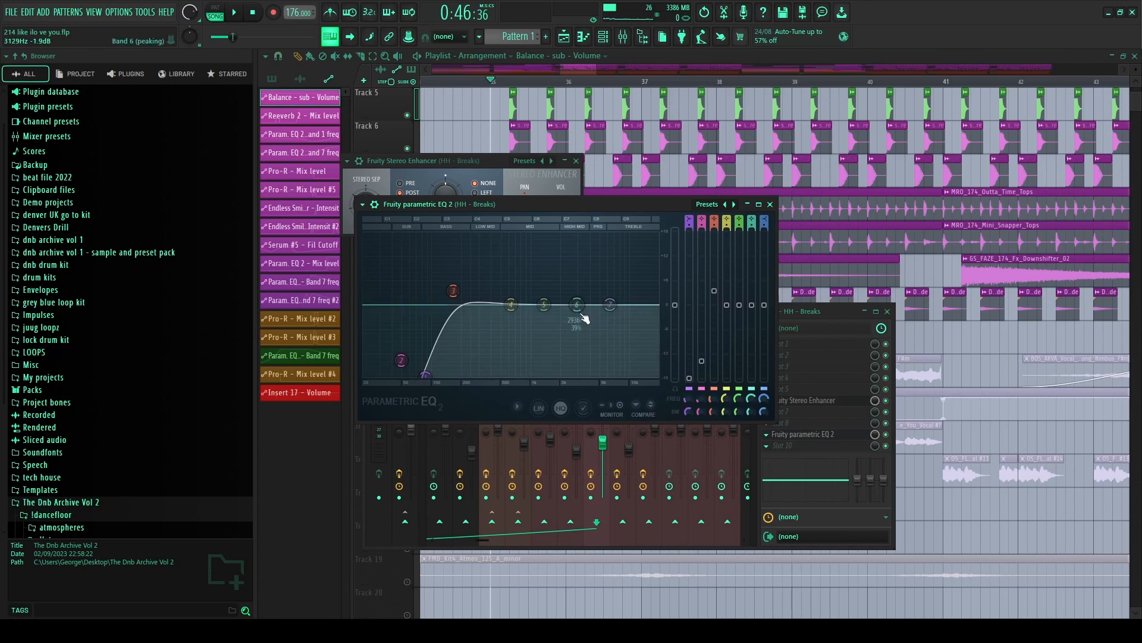
drag(425, 376, 436, 377)
key(space)
click(770, 203)
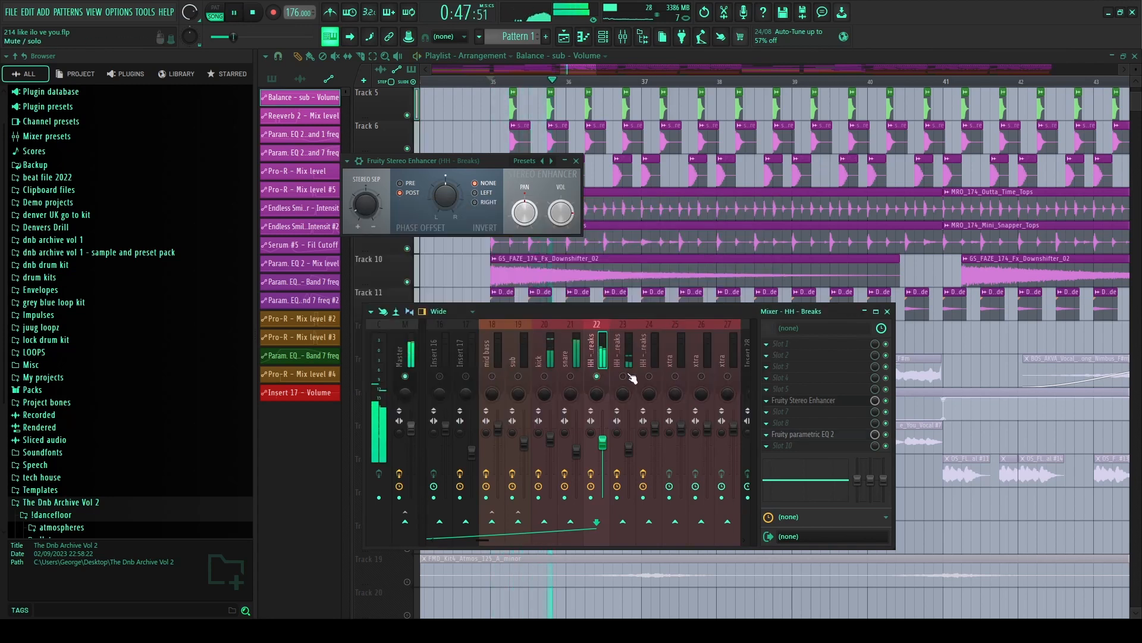
- Solo the HH - Breaks track 23 and inspect its Fruity Stereo Shaper and Pro-R reverb
click(625, 375)
click(797, 402)
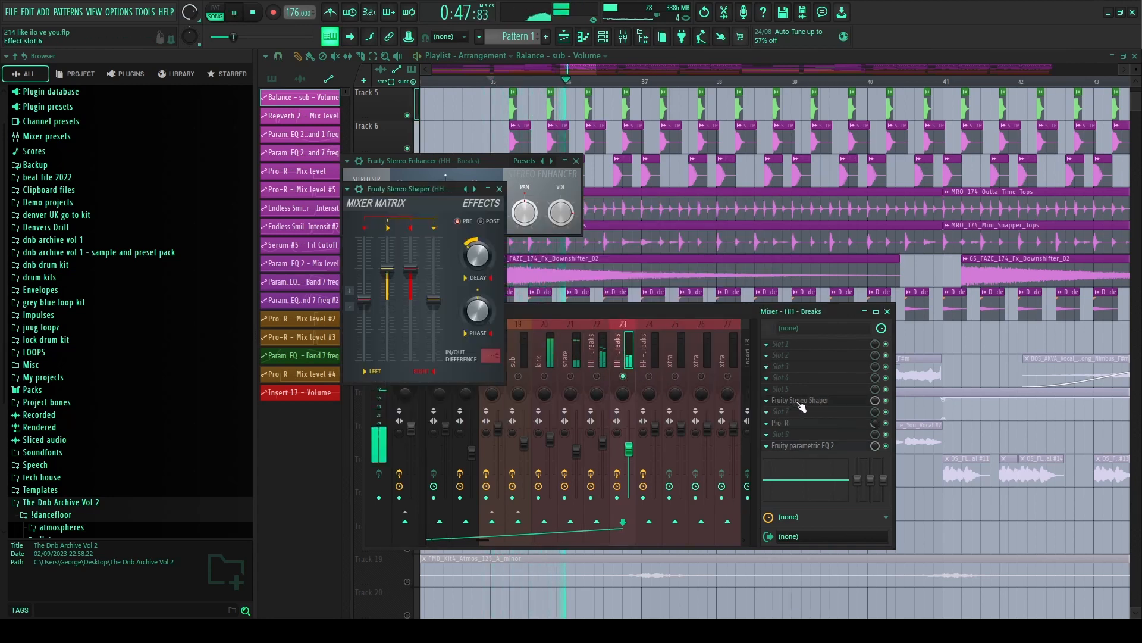
key(space)
click(784, 422)
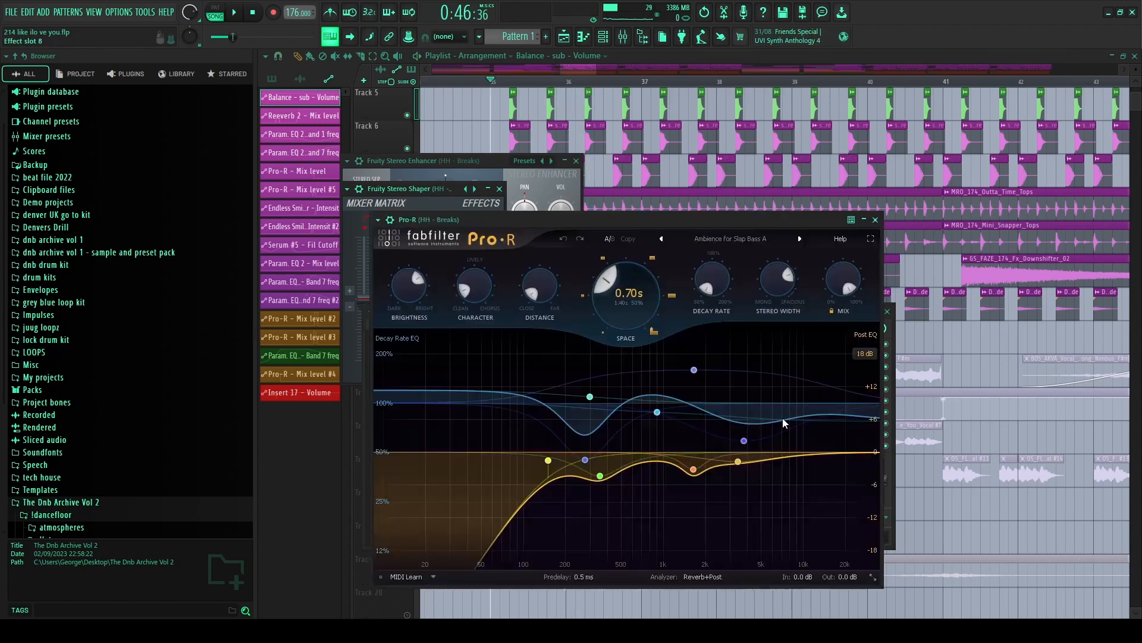
click(875, 219)
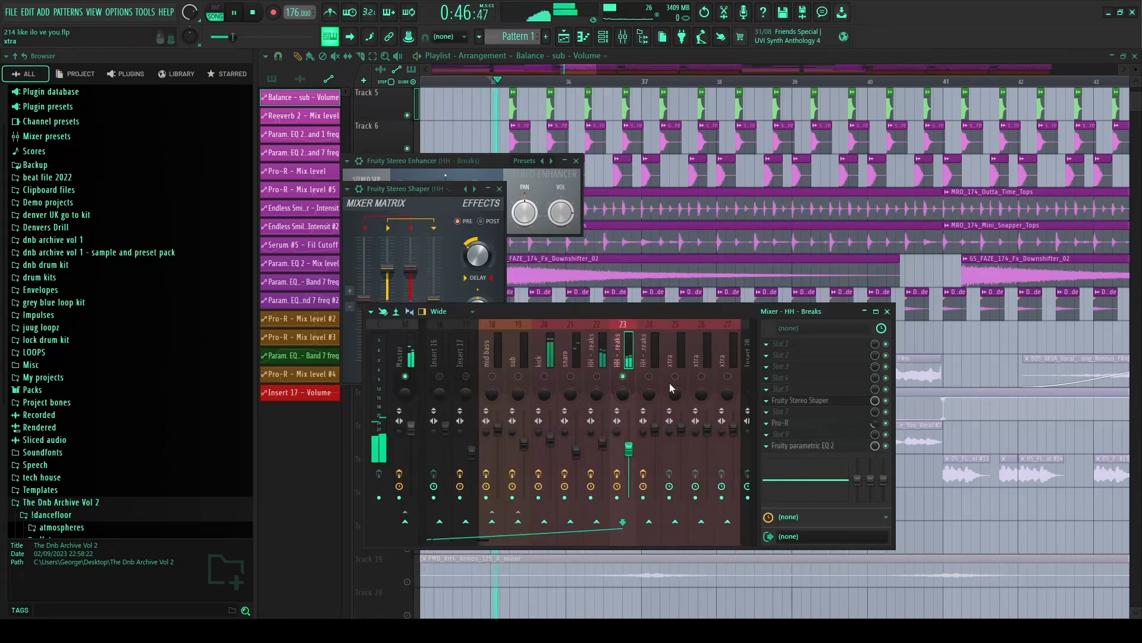
- Inspect the FreeClip plugin on the drum buss, checking its clip ceiling setting
click(516, 351)
click(439, 357)
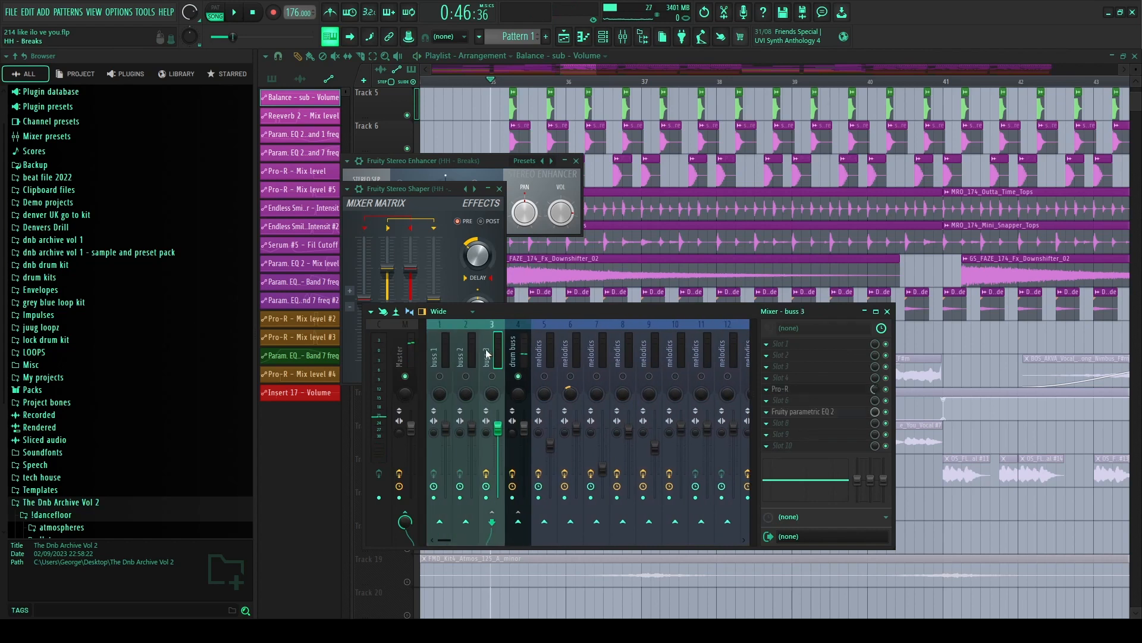
click(785, 423)
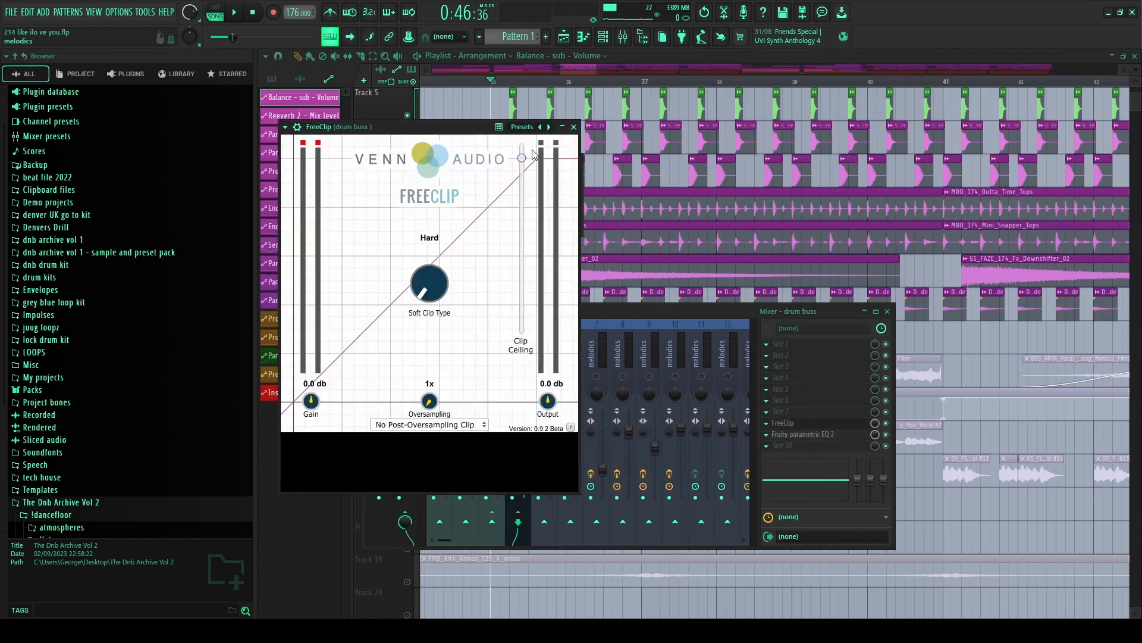
drag(523, 164, 522, 160)
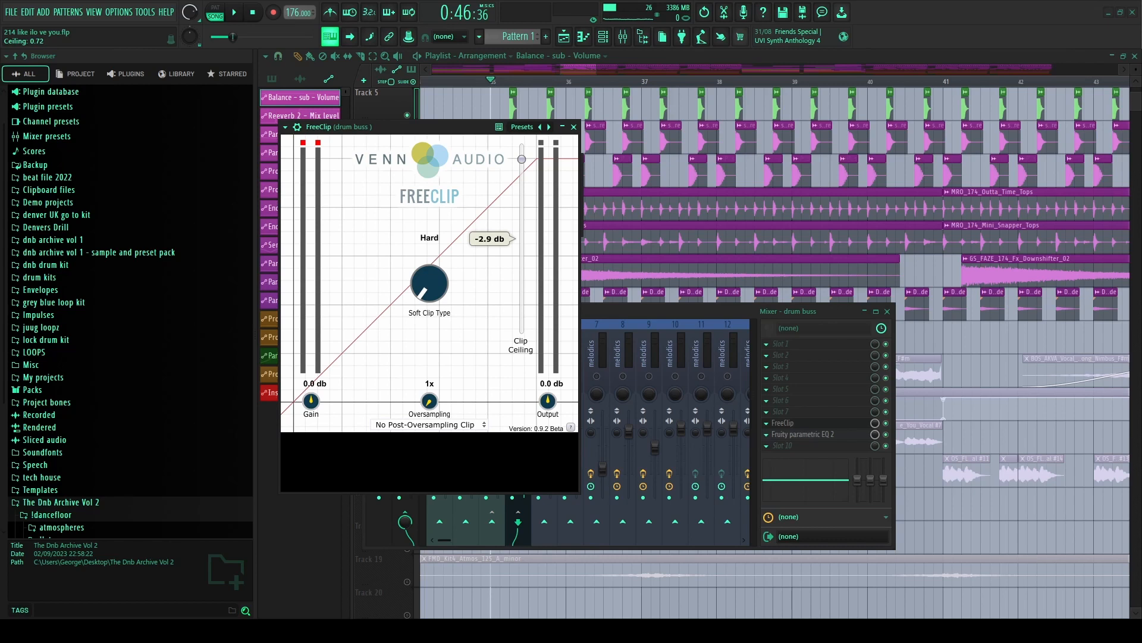
drag(522, 160, 521, 159)
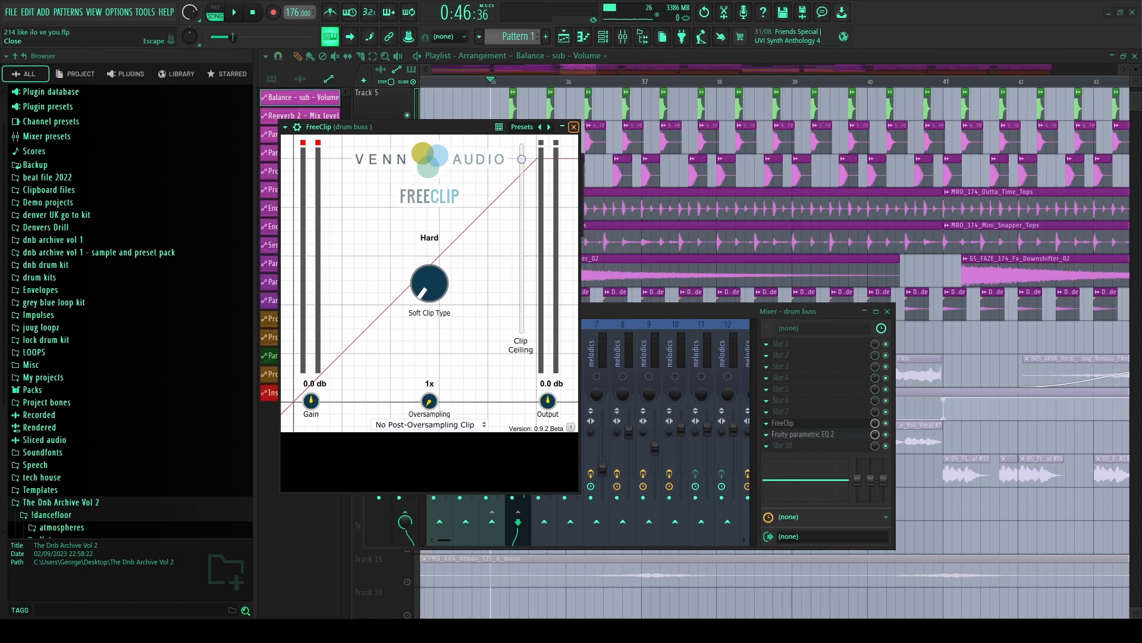
click(574, 126)
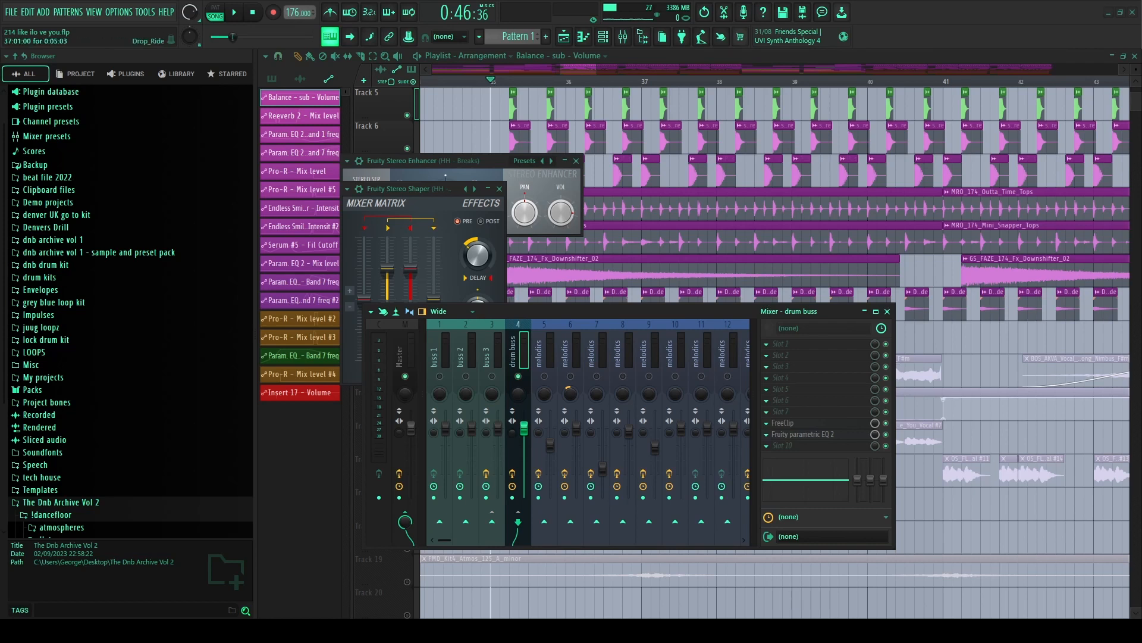
- Inspect the high-shelf boost in the drum buss's Fruity parametric EQ 2
drag(651, 309, 730, 316)
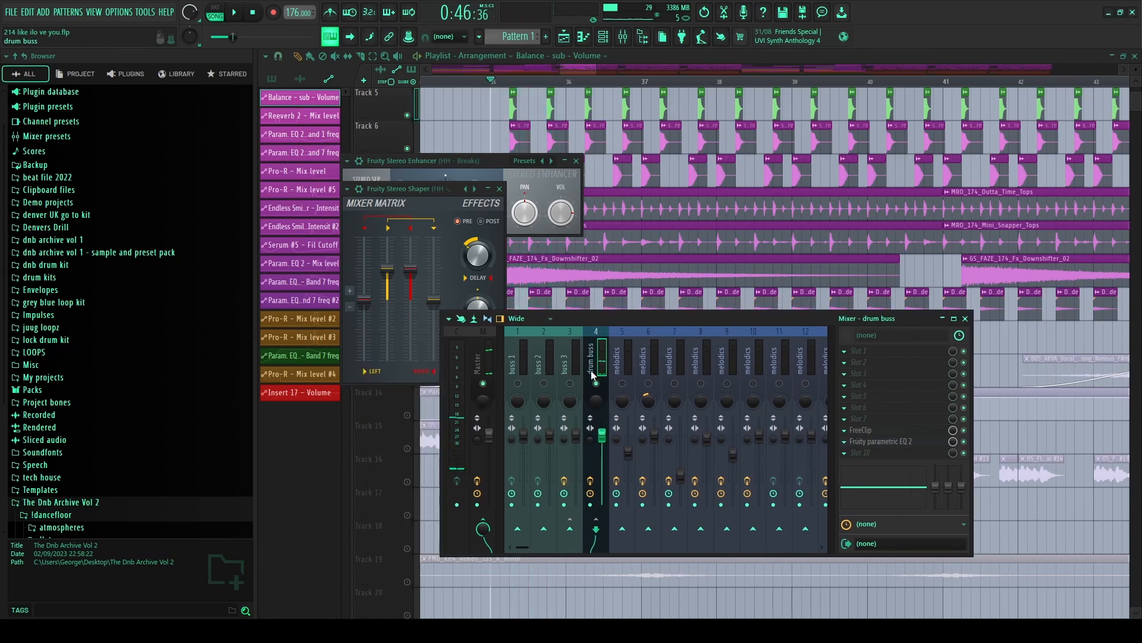
click(879, 441)
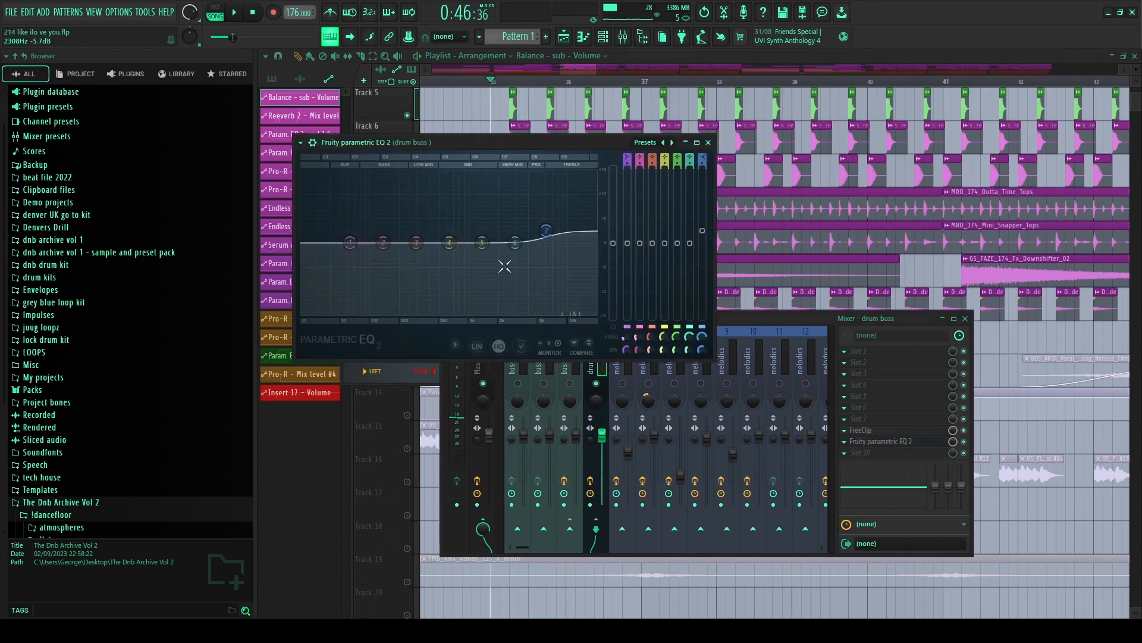
click(709, 142)
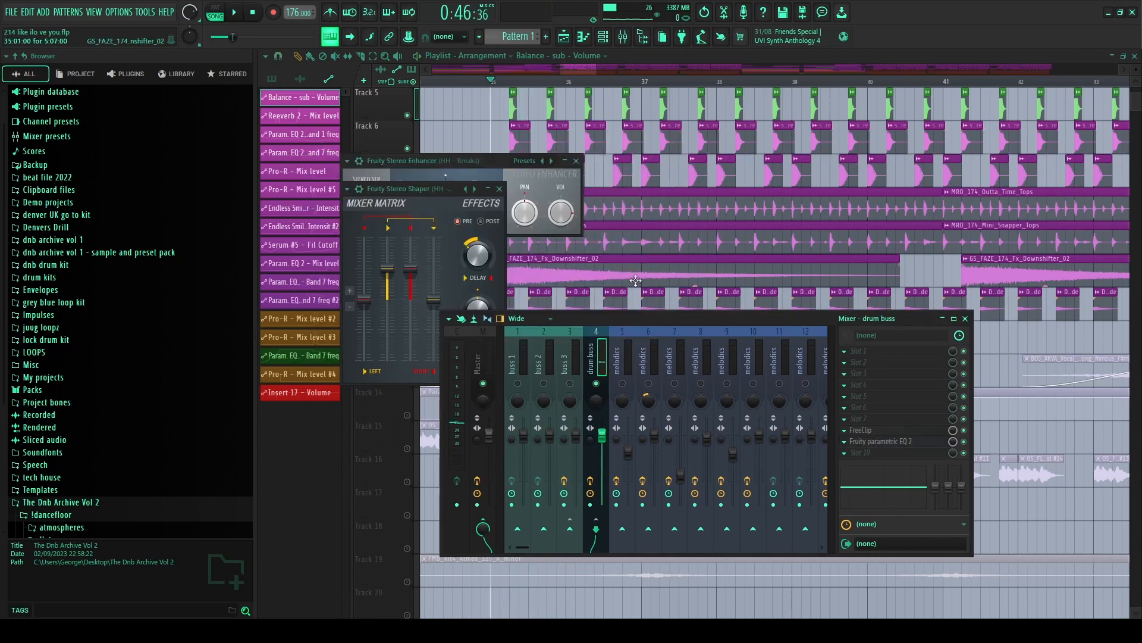
- Audition the kick, snare and HH - Breaks tracks together and check the drum buss level during playback
scroll(736, 358, down, 16)
key(space)
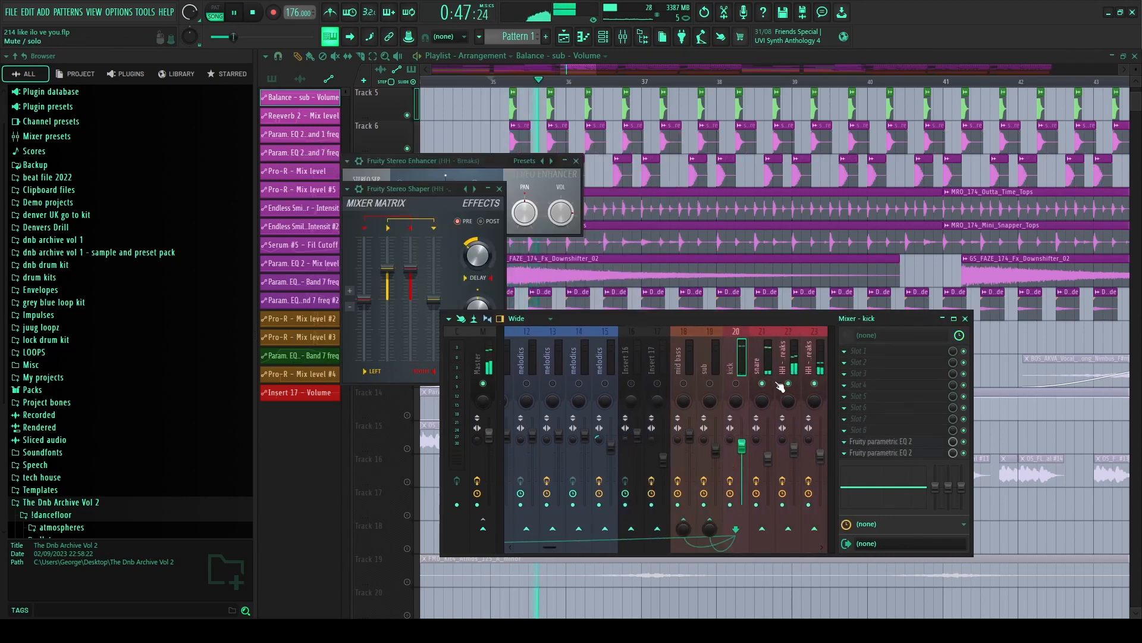
scroll(596, 355, up, 11)
click(596, 356)
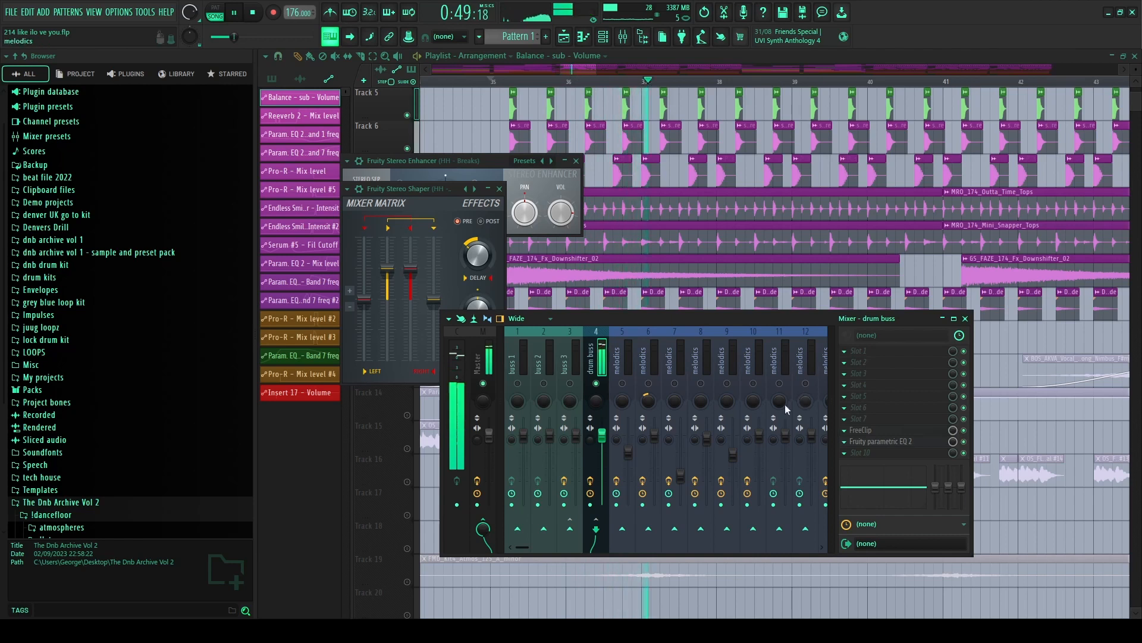
key(space)
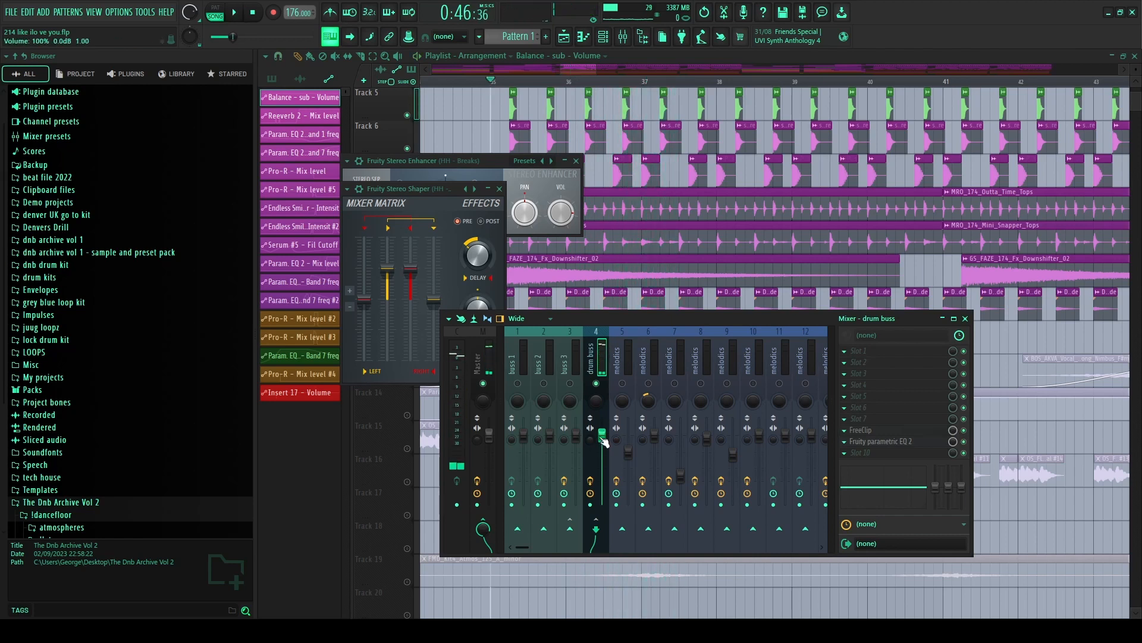
- Close the mixer and unmute all the playlist tracks
click(981, 387)
scroll(689, 395, down, 2)
right_click(408, 348)
right_click(408, 349)
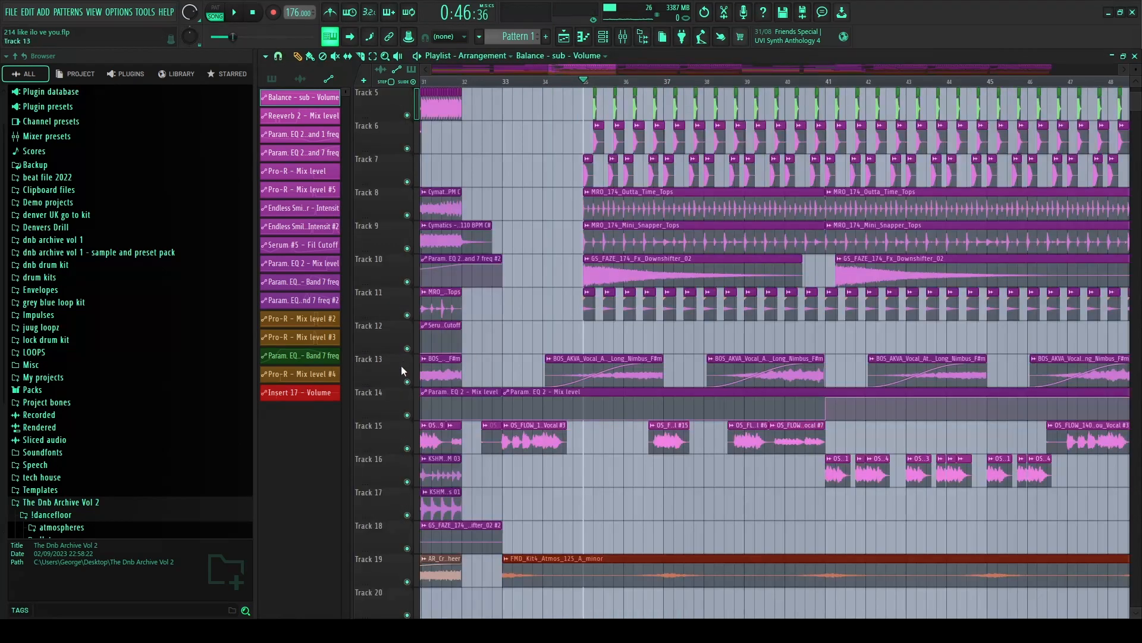
- Look over the playlist around the drop and audition the lead-in from between bars 33 and 34
scroll(523, 453, down, 4)
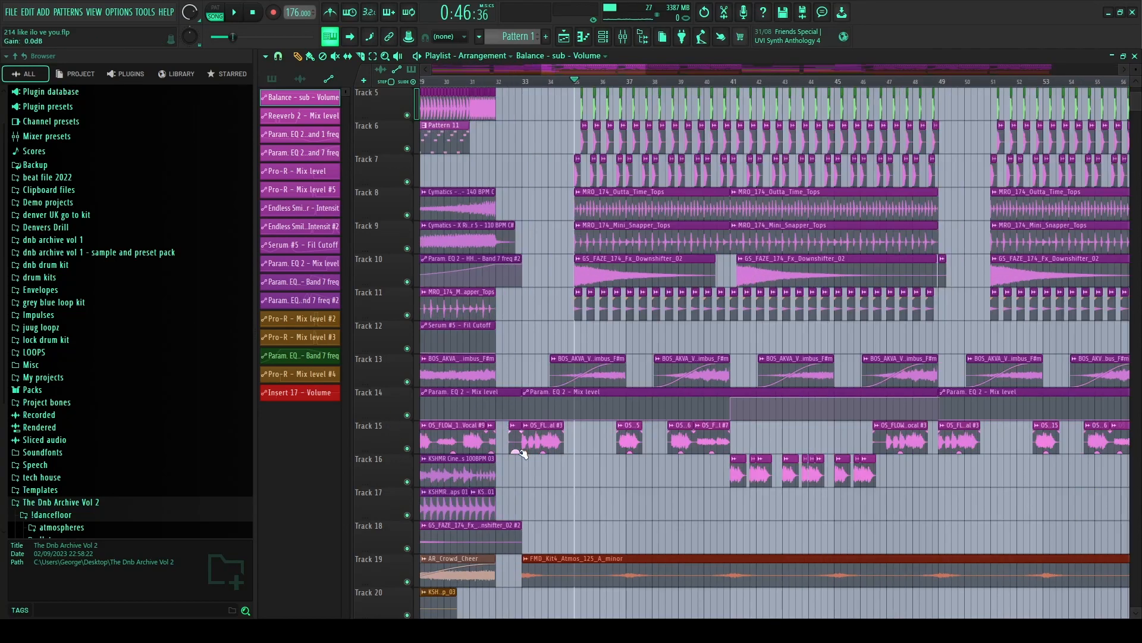
scroll(522, 453, up, 5)
scroll(652, 233, up, 4)
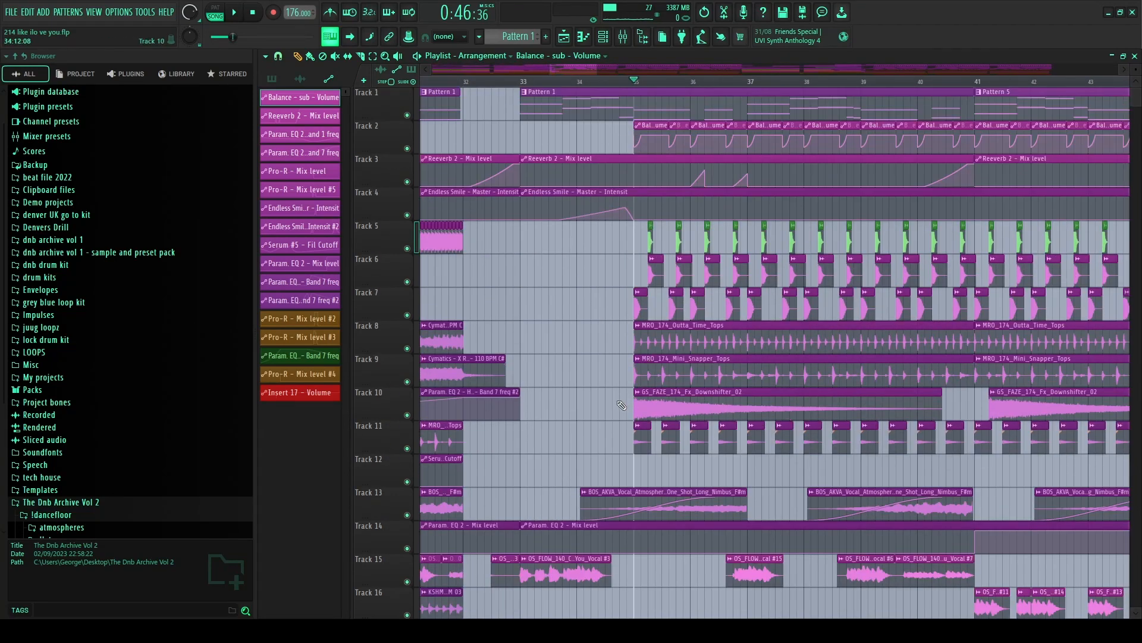
scroll(619, 402, down, 3)
scroll(586, 282, up, 4)
click(587, 81)
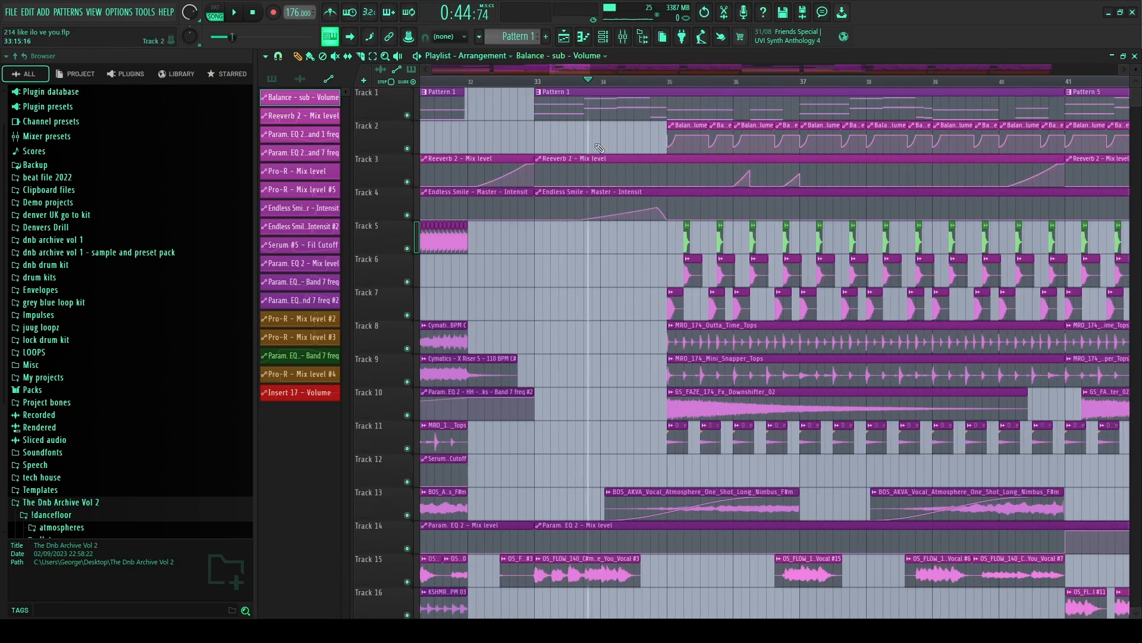
scroll(599, 149, up, 3)
key(space)
key(F9)
key(space)
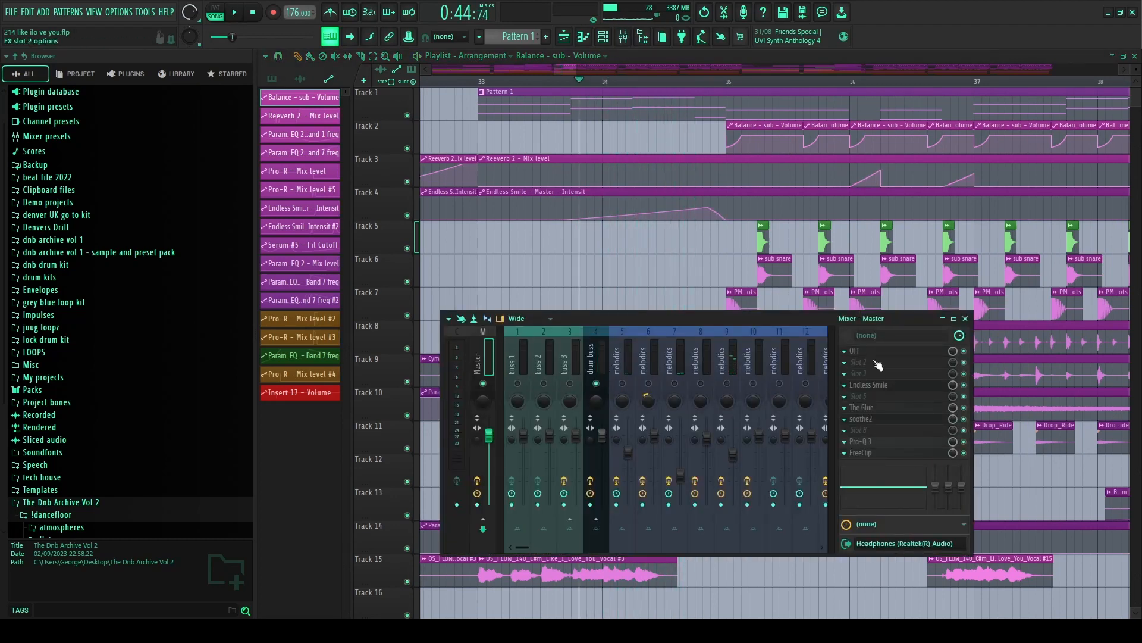
- Inspect the Endless Smile effect on the Master track and audition the lead-in to the drop
click(873, 384)
click(841, 189)
click(846, 386)
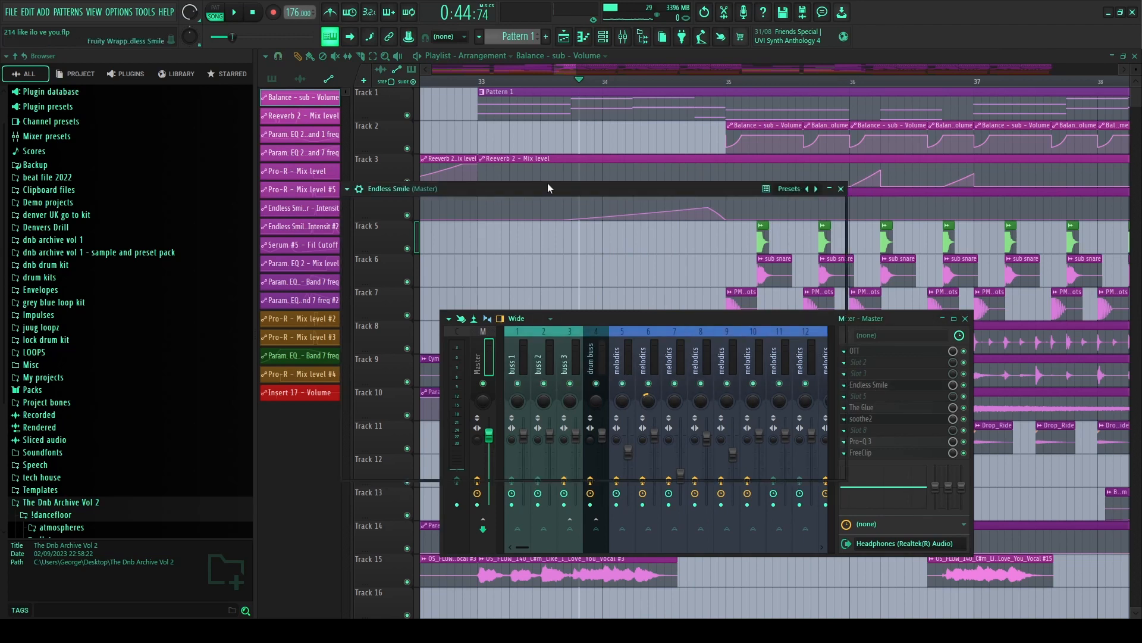
drag(547, 183, 568, 204)
key(space)
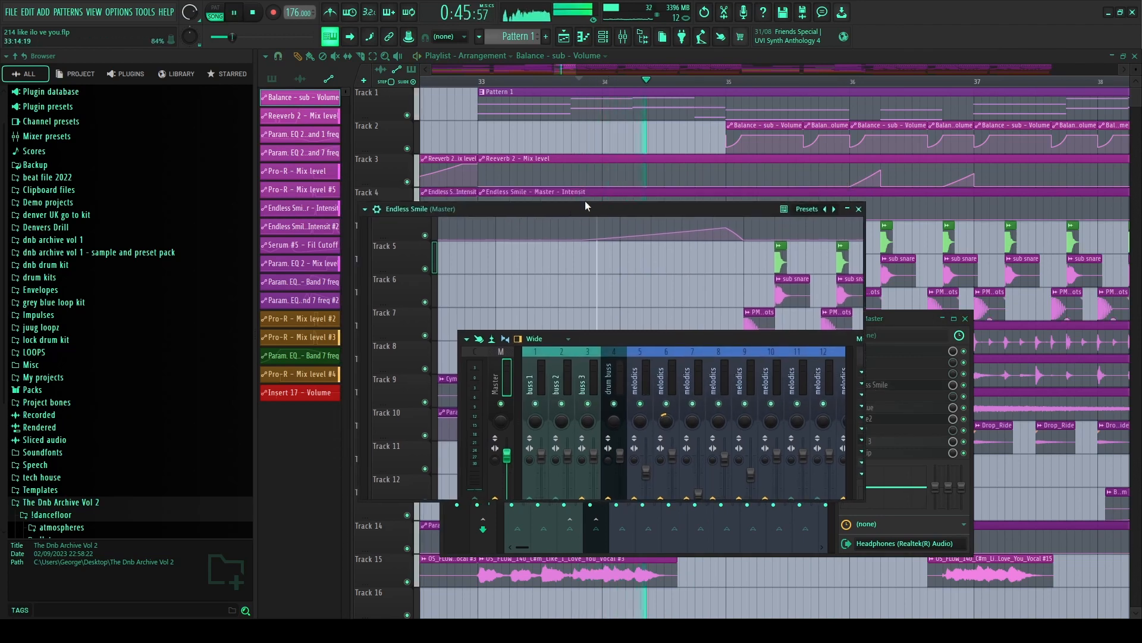
key(space)
- Try raising the pre-drop peak of the Endless Smile intensity automation on track 4 to about 76%, audition it, and undo the change
key(F5)
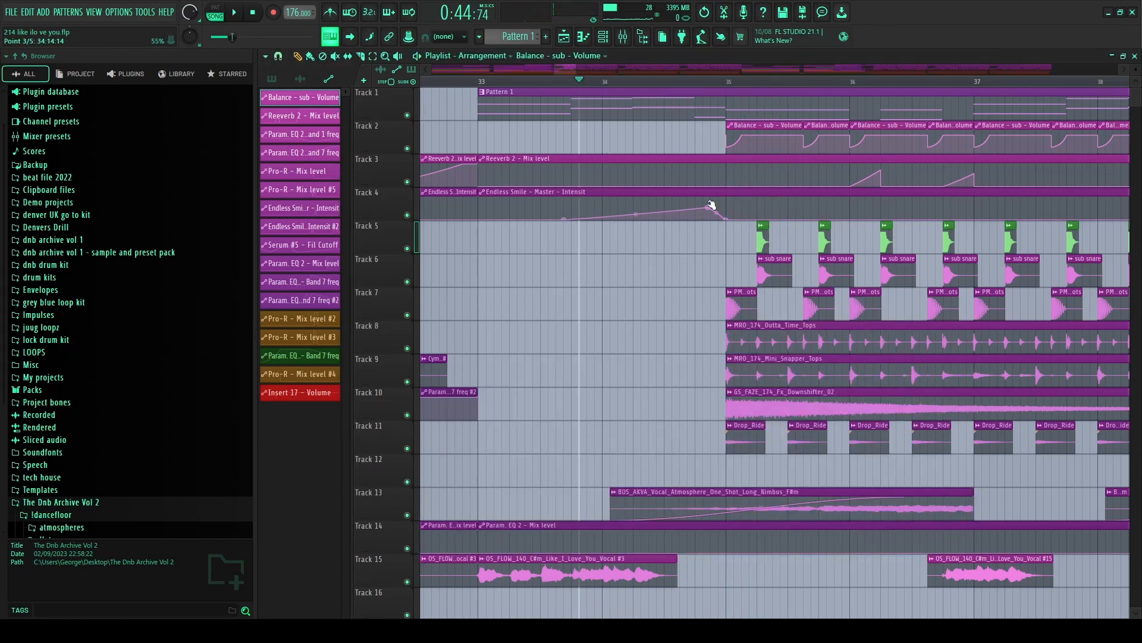
drag(711, 209, 710, 199)
key(space)
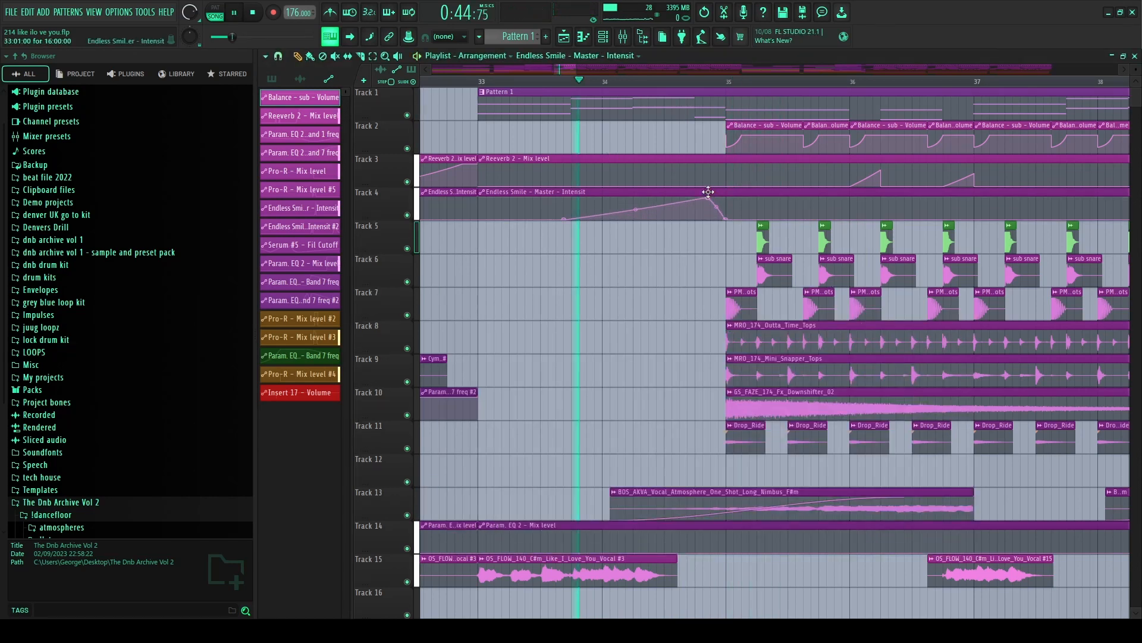
key(space)
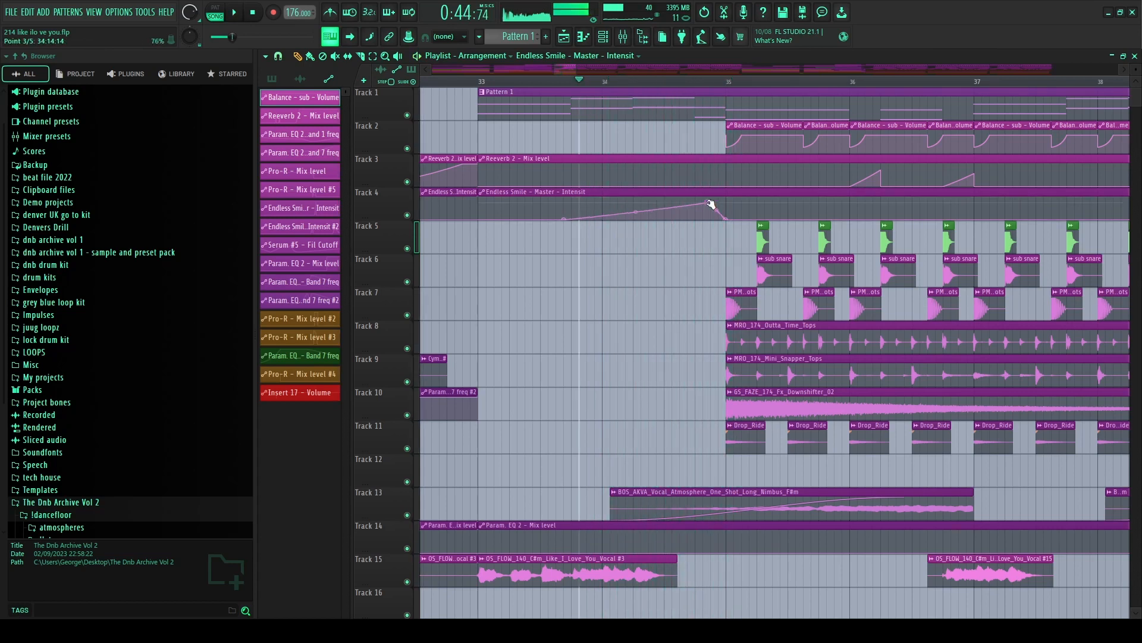
key(ctrl+z)
- Examine the lower playlist tracks around the drop, including the atmosphere clips, Pro-R mix level automation and Insert 17 volume automation
ctrl+scroll(632, 267, down, 4)
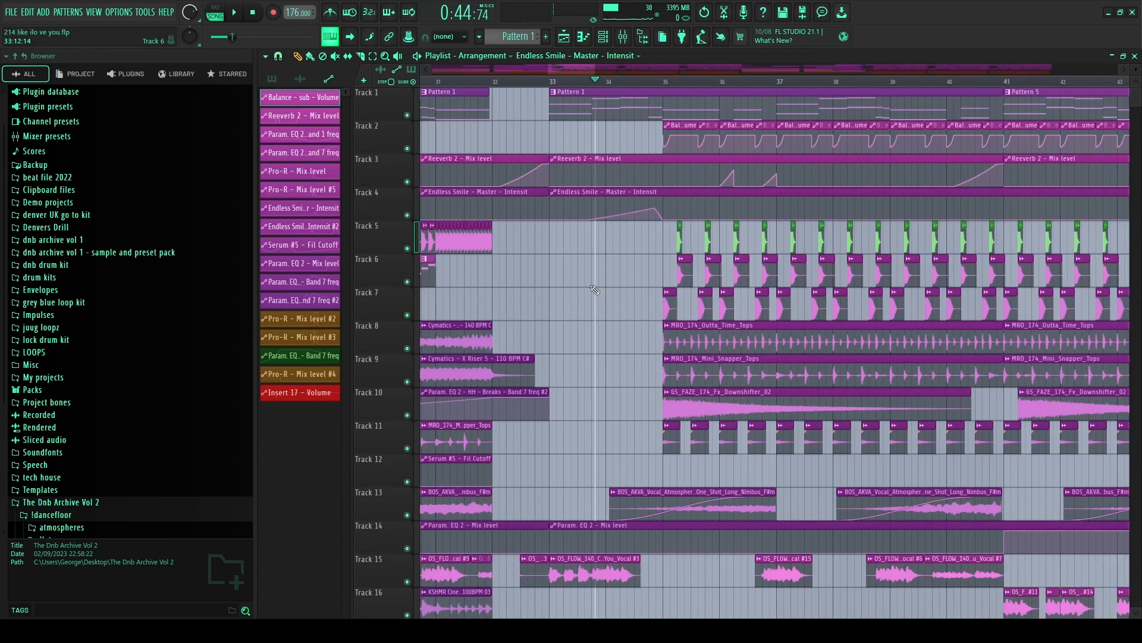
scroll(600, 289, down, 5)
scroll(604, 285, down, 16)
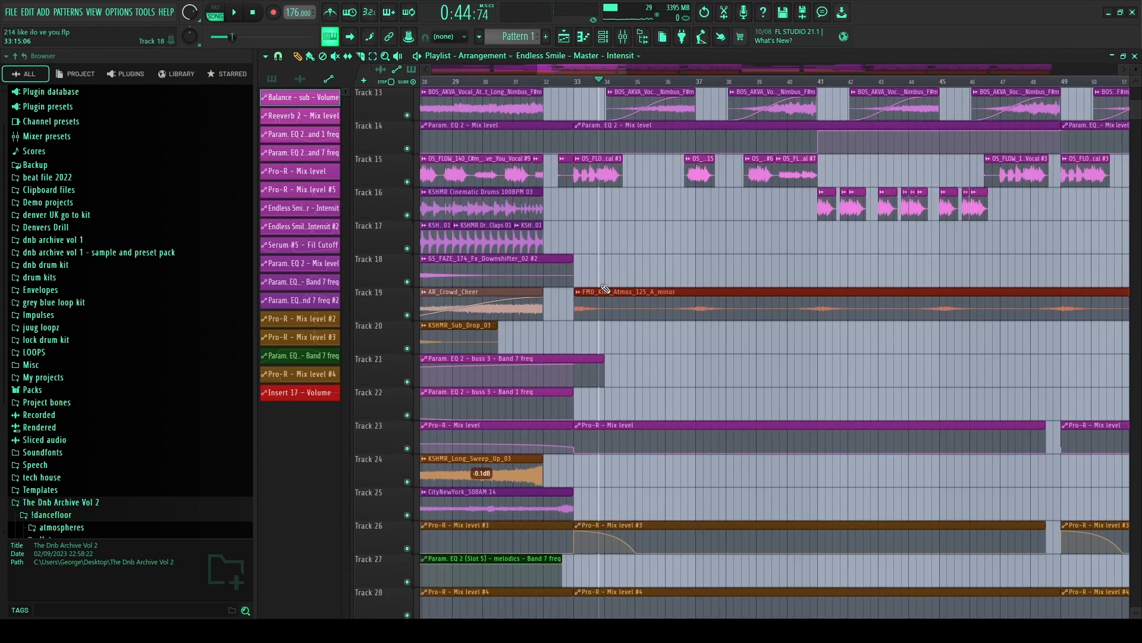
ctrl+scroll(607, 324, down, 3)
ctrl+scroll(588, 425, down, 5)
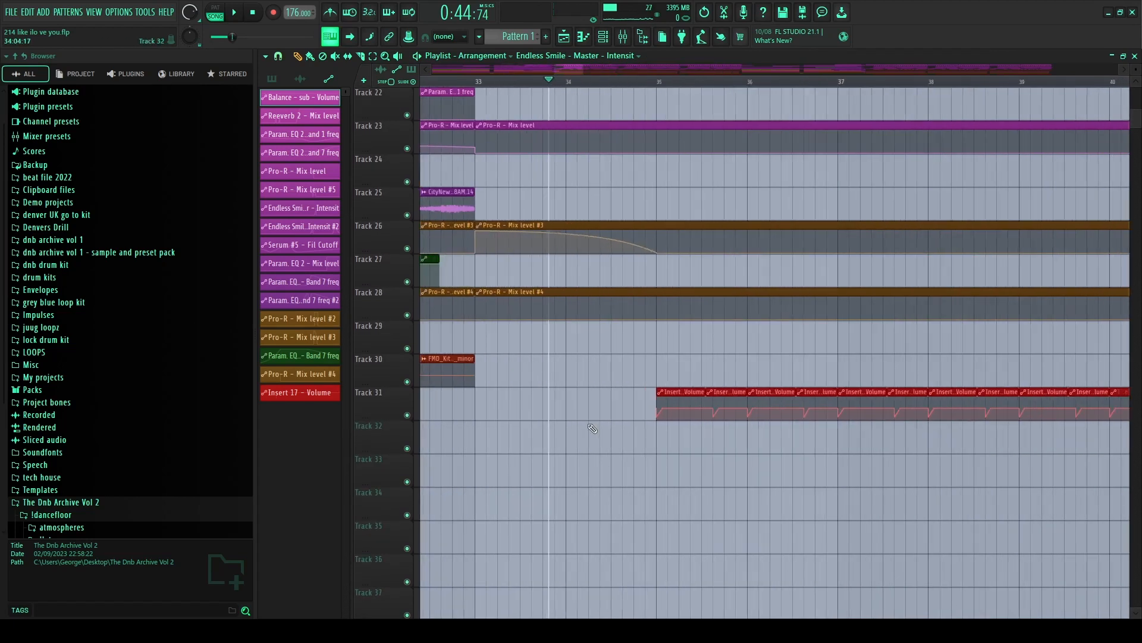
scroll(685, 368, up, 17)
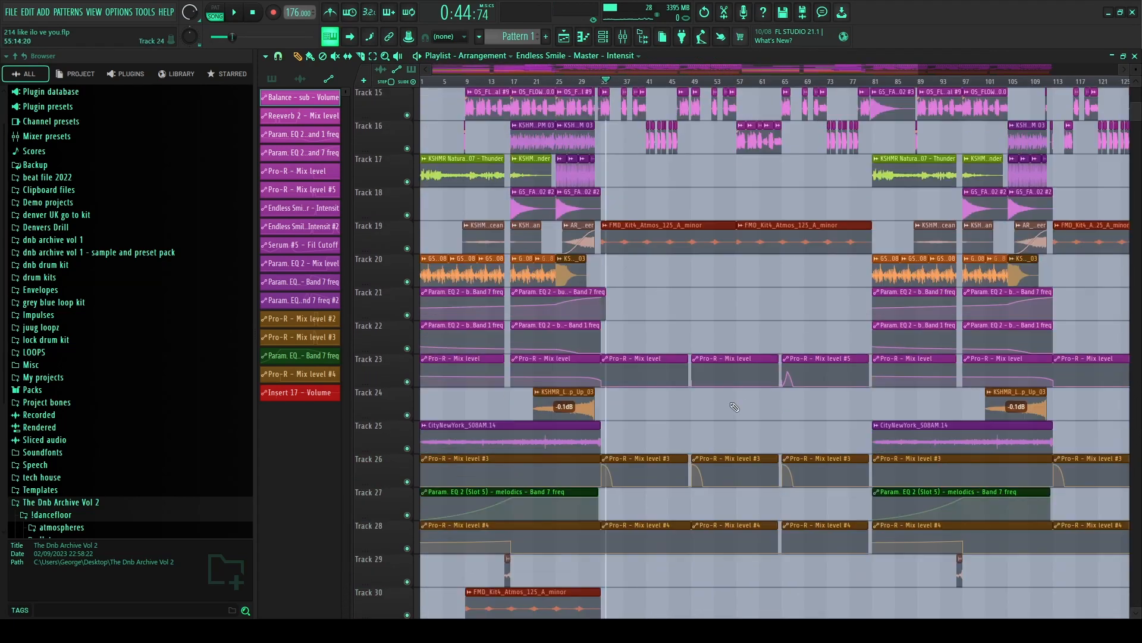
- Show the whole arrangement in the playlist and play the song from the beginning
ctrl+scroll(564, 304, up, 5)
scroll(564, 303, up, 1)
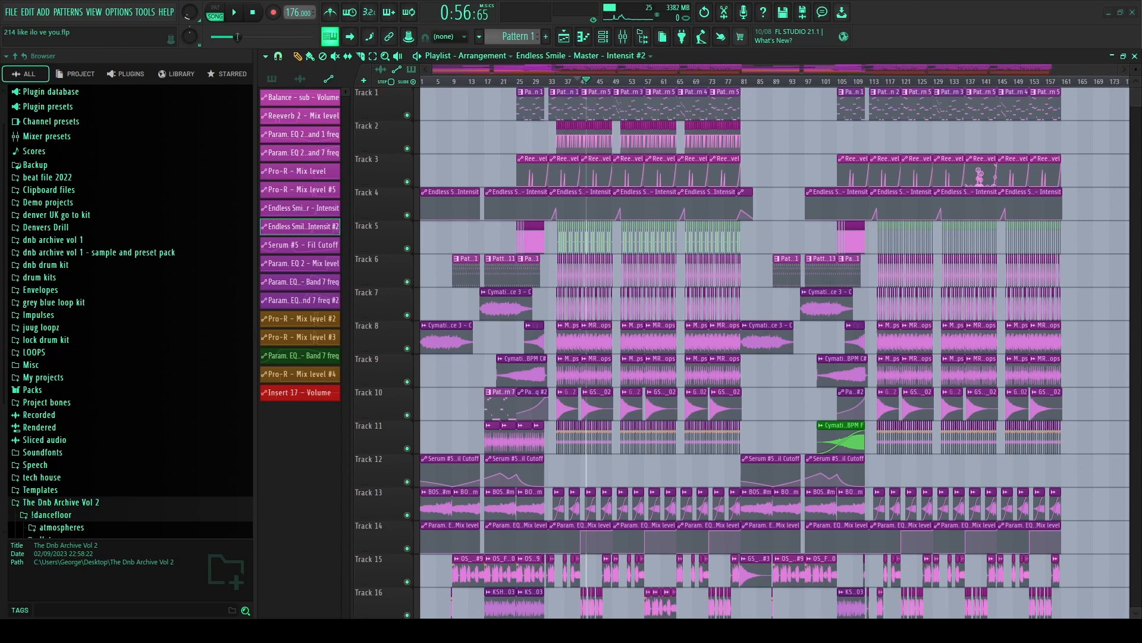
key(space)
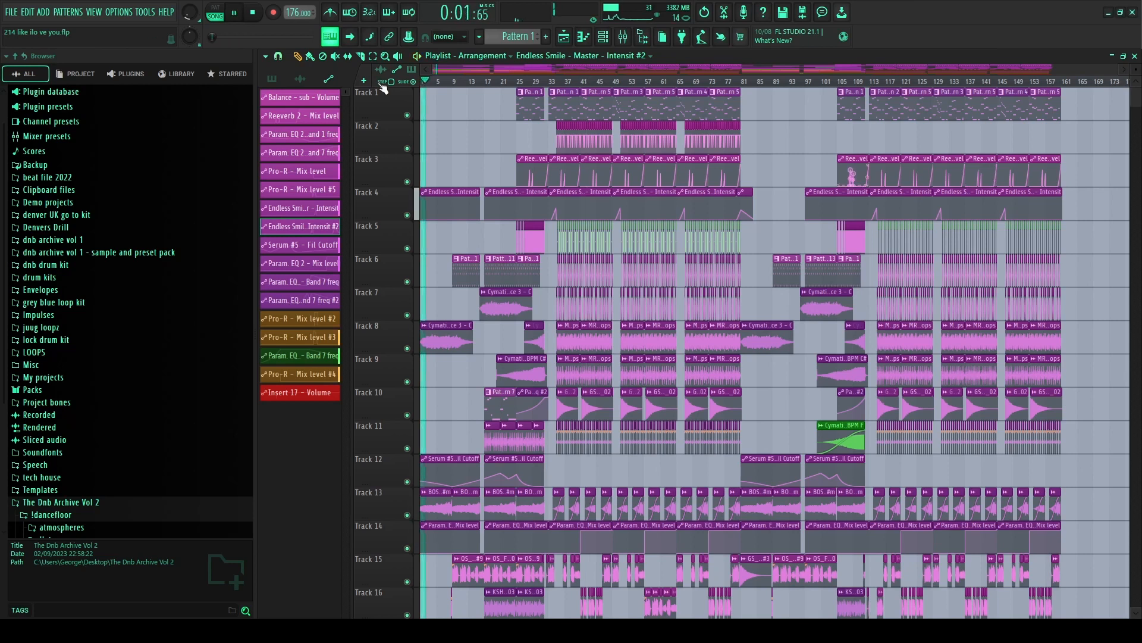